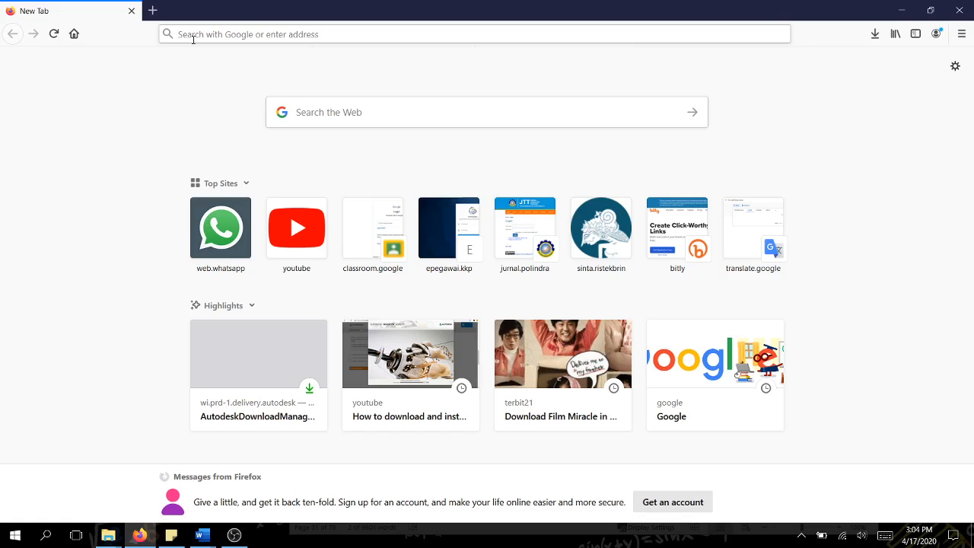
Step: Go to quizizz.com and open the page for signing up for a new account
click(194, 40)
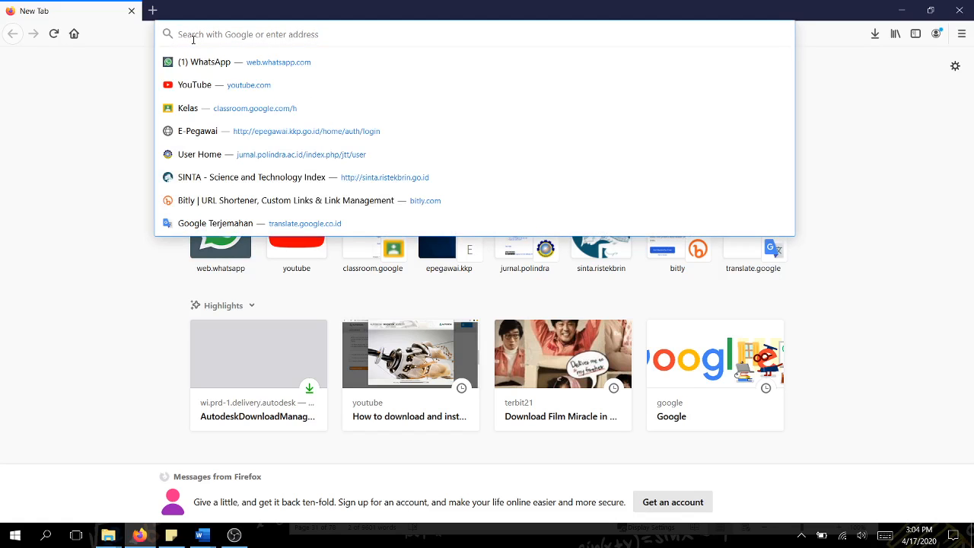
text(quizizz.com/)
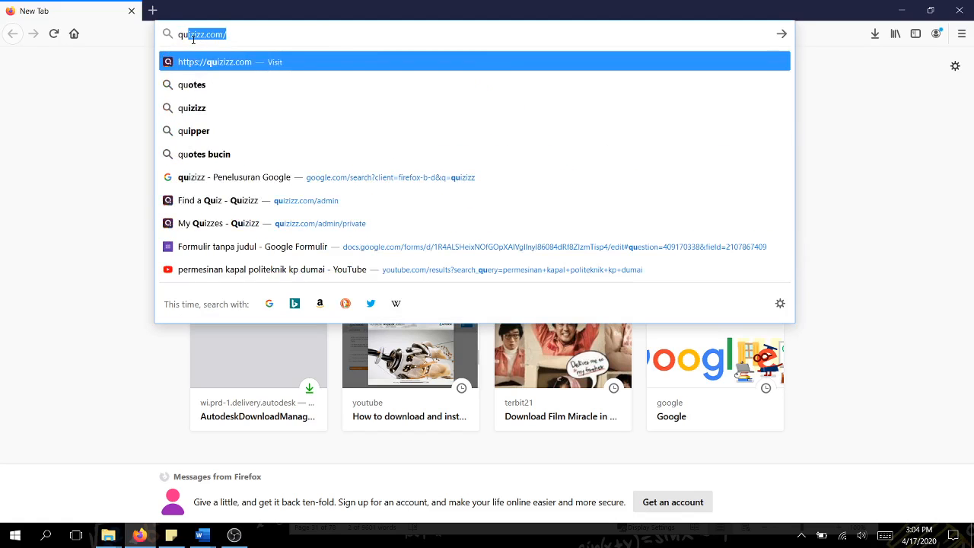
key(Return)
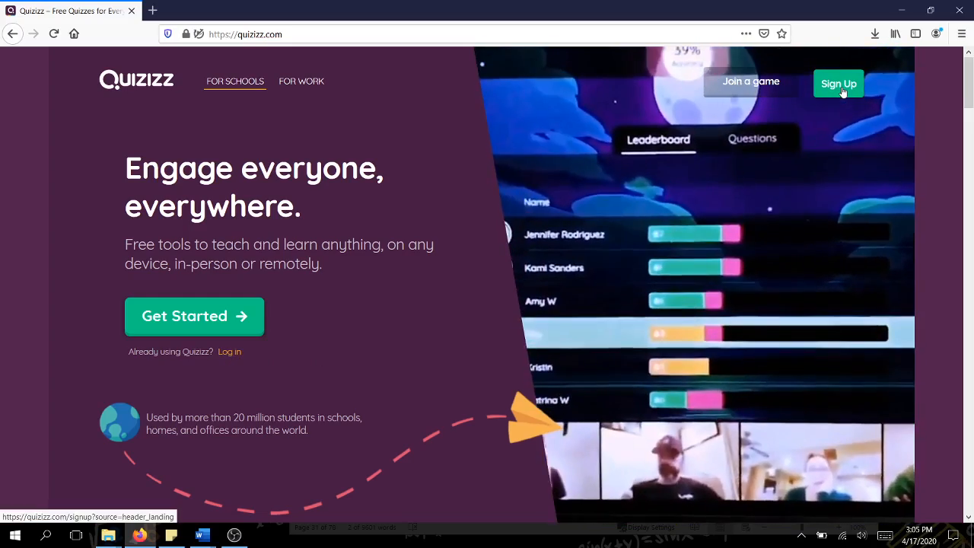
click(842, 92)
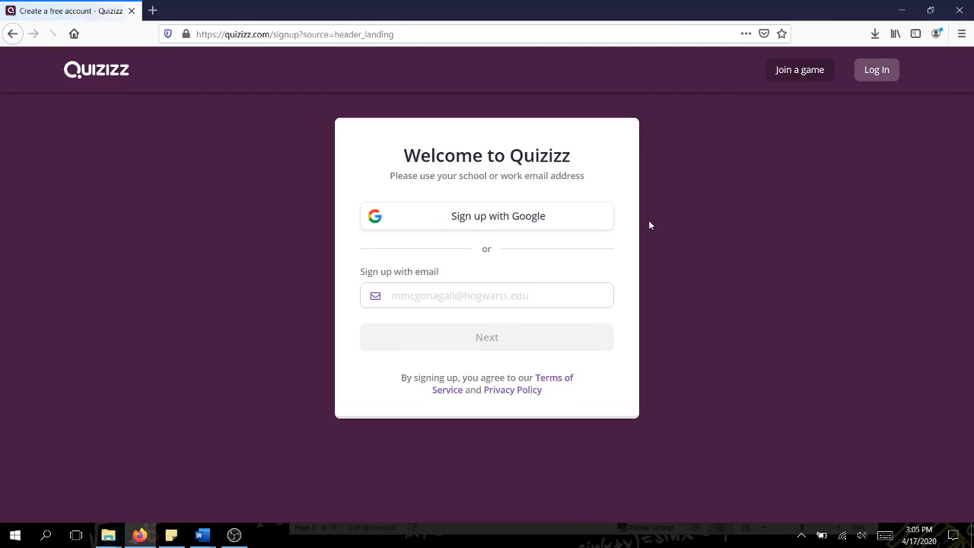
click(12, 34)
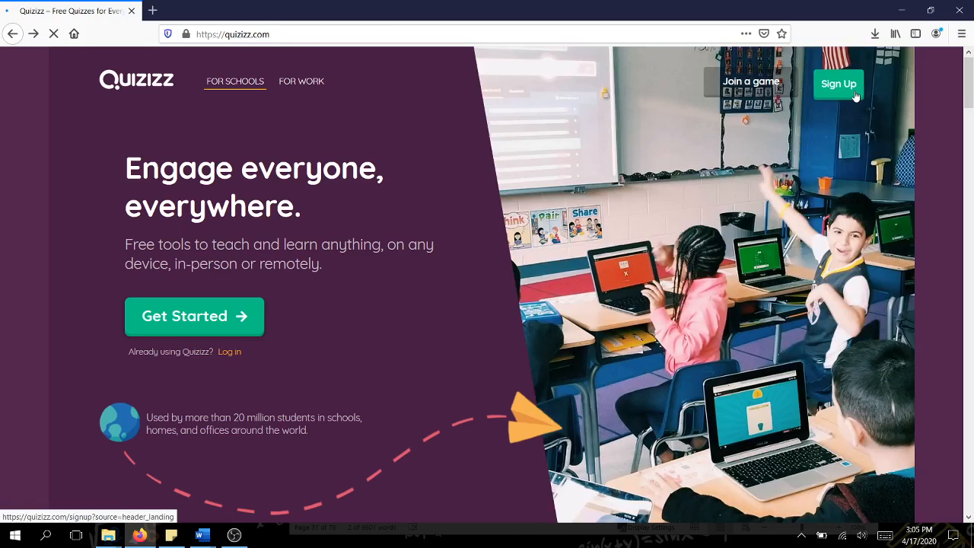
click(854, 93)
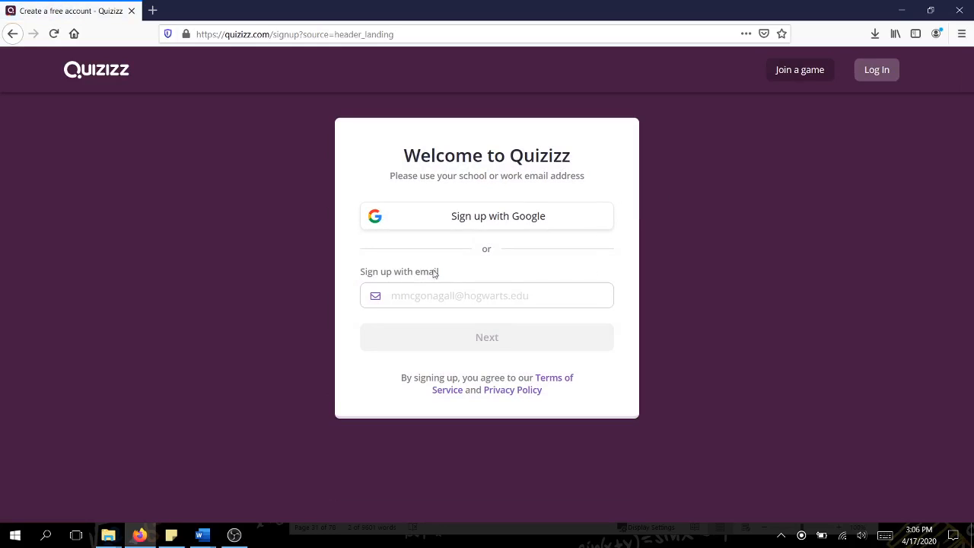
Step: Sign up with Google using the institution's account and choose to use Quizizz as a teacher
click(474, 220)
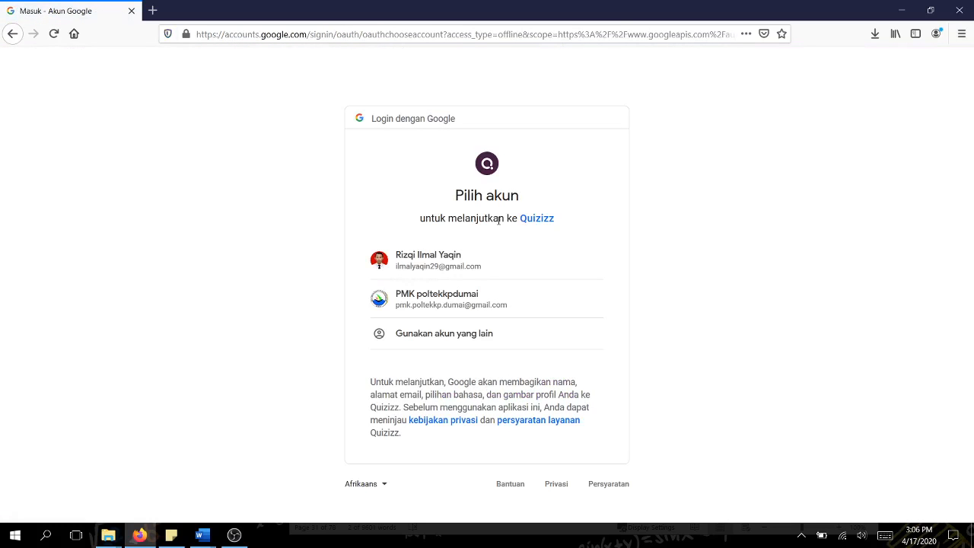
click(419, 308)
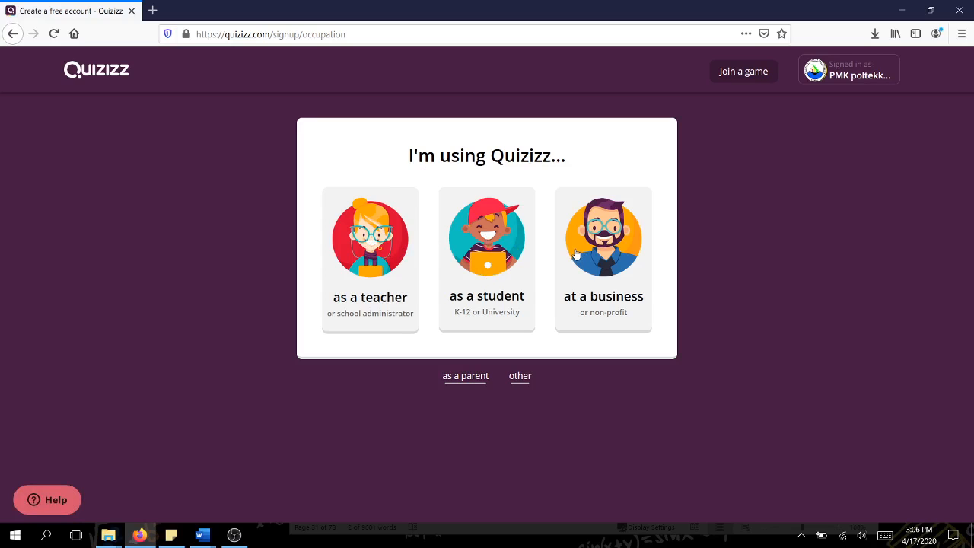
click(372, 238)
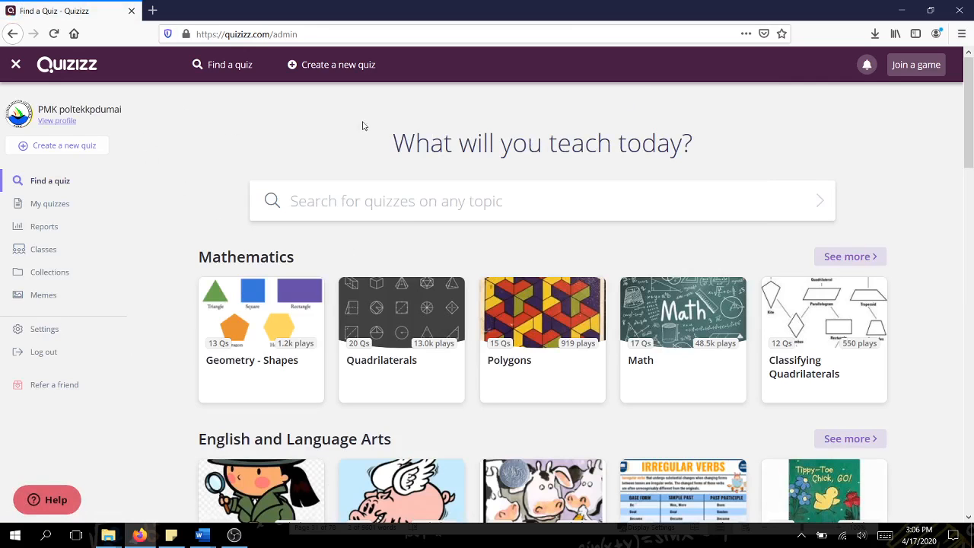
Step: Look over the suggested quizzes by subject and close the Download complete dialog
scroll(365, 124, down, 5)
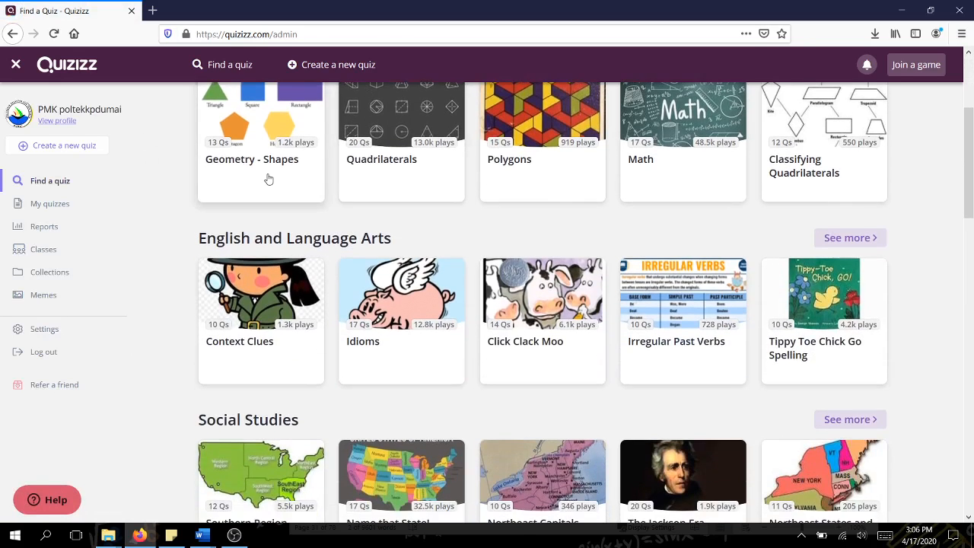
scroll(235, 152, up, 4)
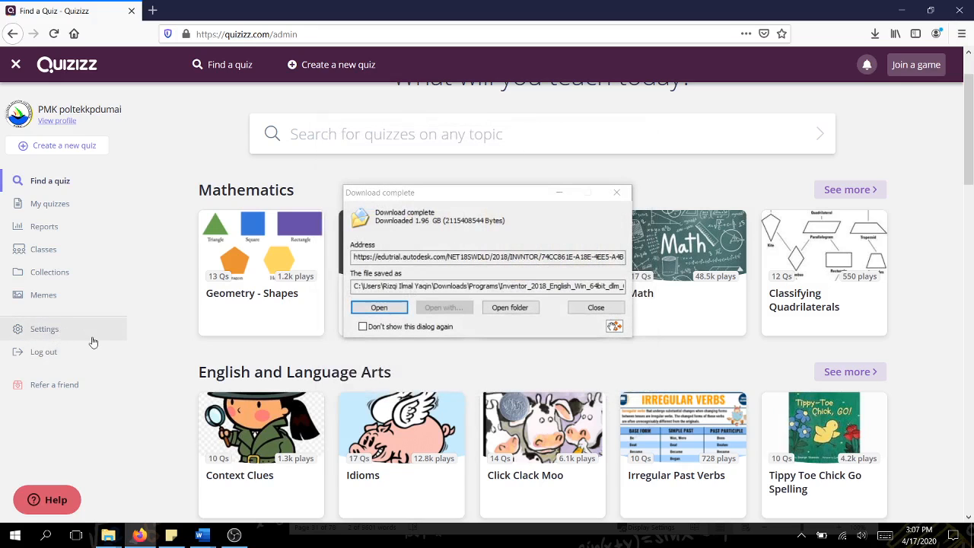
click(607, 307)
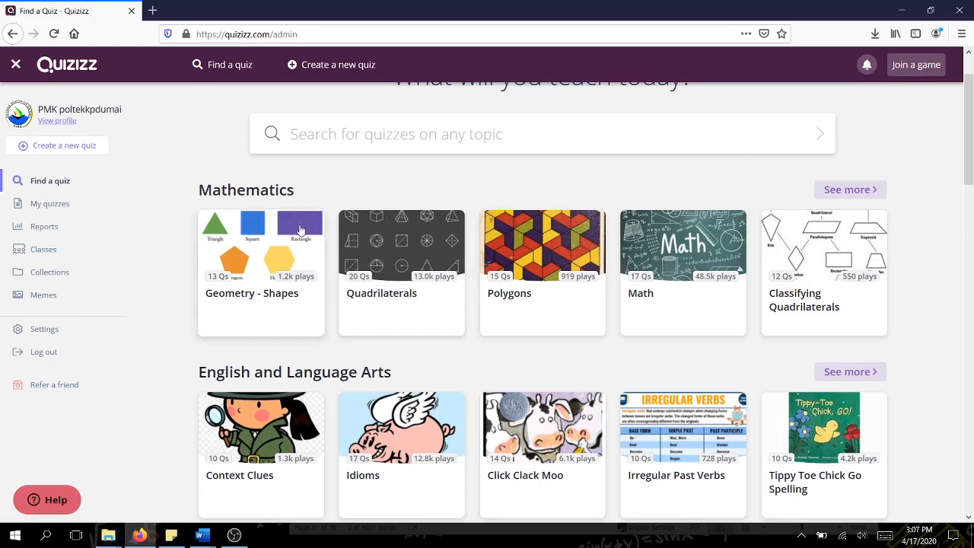
scroll(300, 230, up, 2)
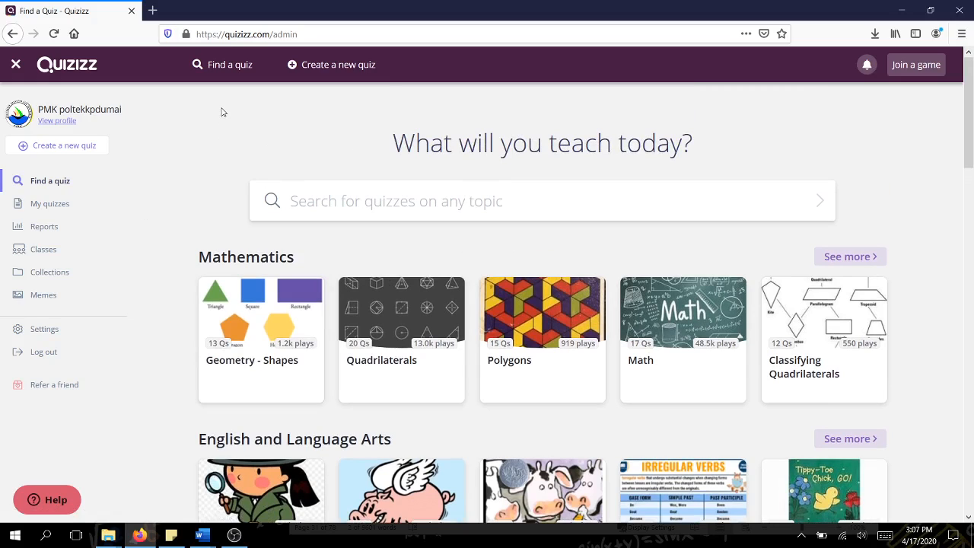
Step: Create a new quiz named "Gambar Teknik" with the subject Design and continue to adding questions
click(310, 70)
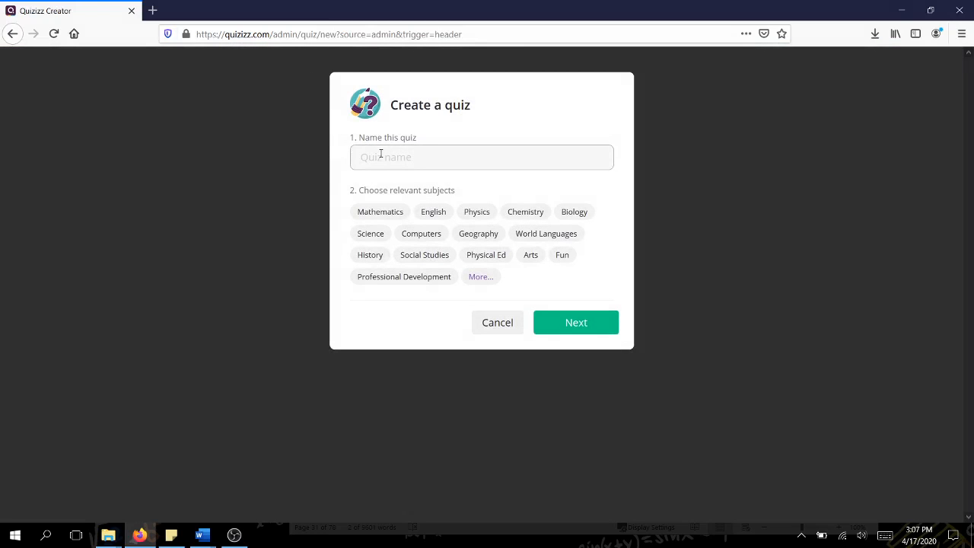
text(Gambar Tek)
text(nik)
click(491, 277)
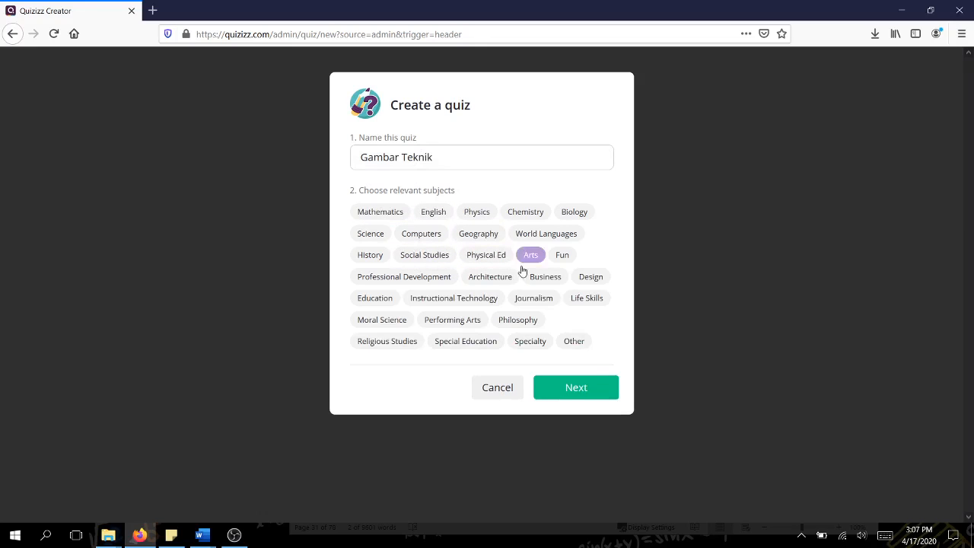
click(597, 282)
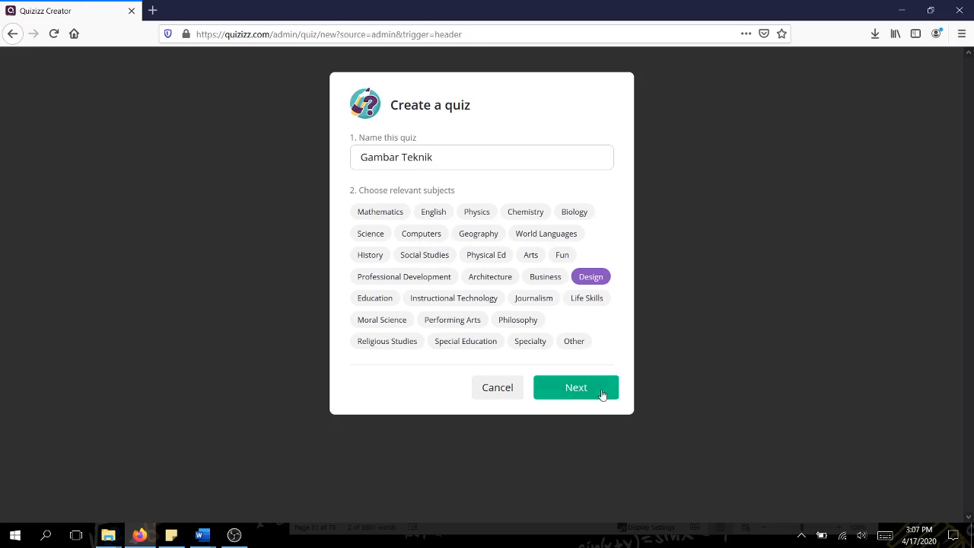
click(555, 387)
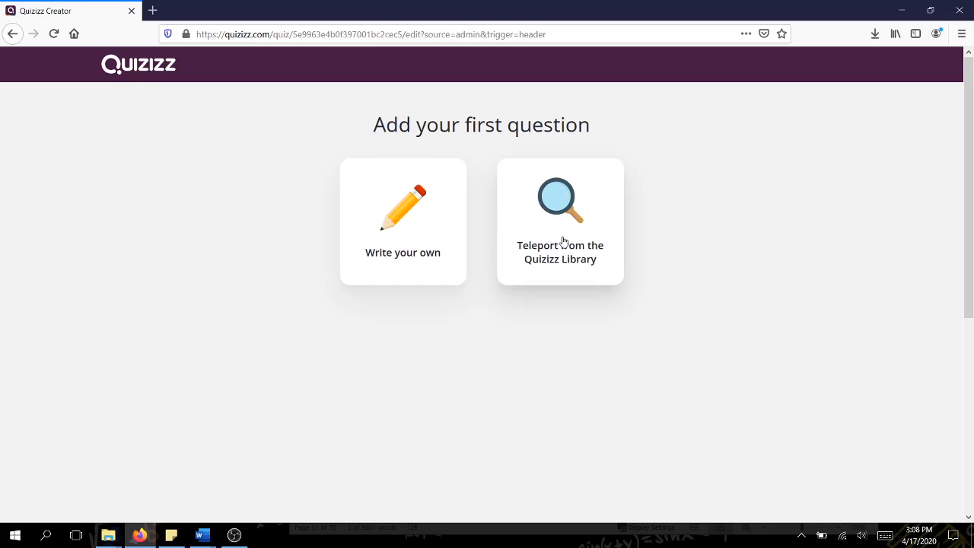
Step: Start writing an own Multiple Choice question, trying out a fifth answer option and removing it again
click(411, 218)
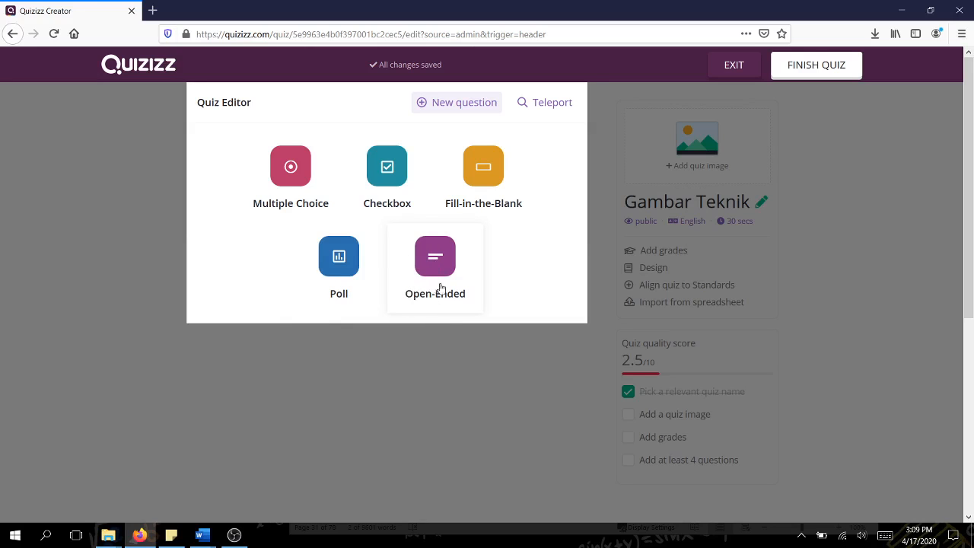
click(306, 200)
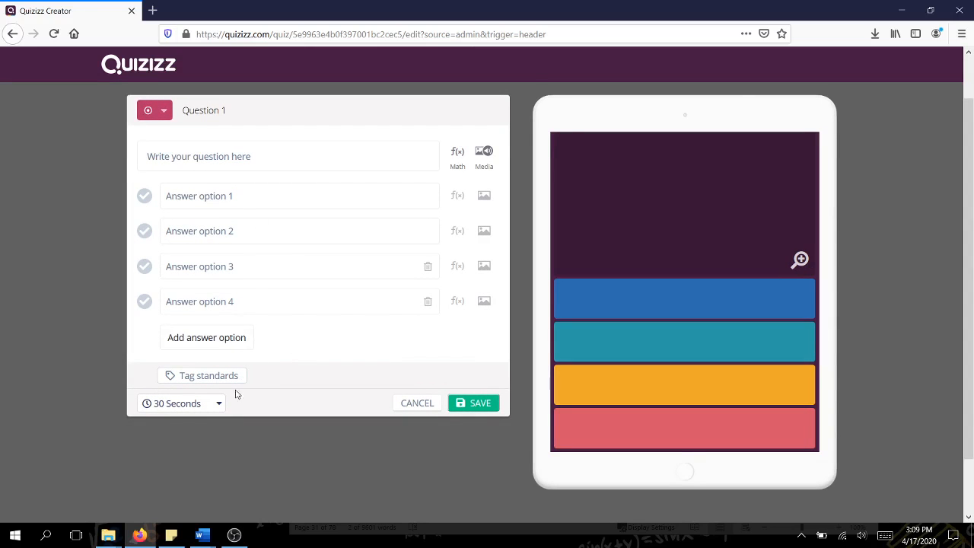
click(233, 346)
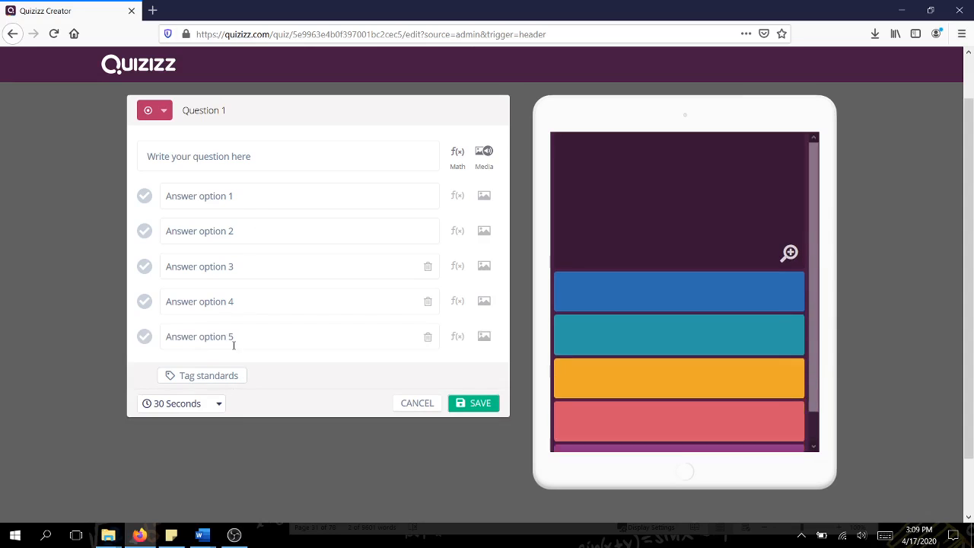
click(428, 337)
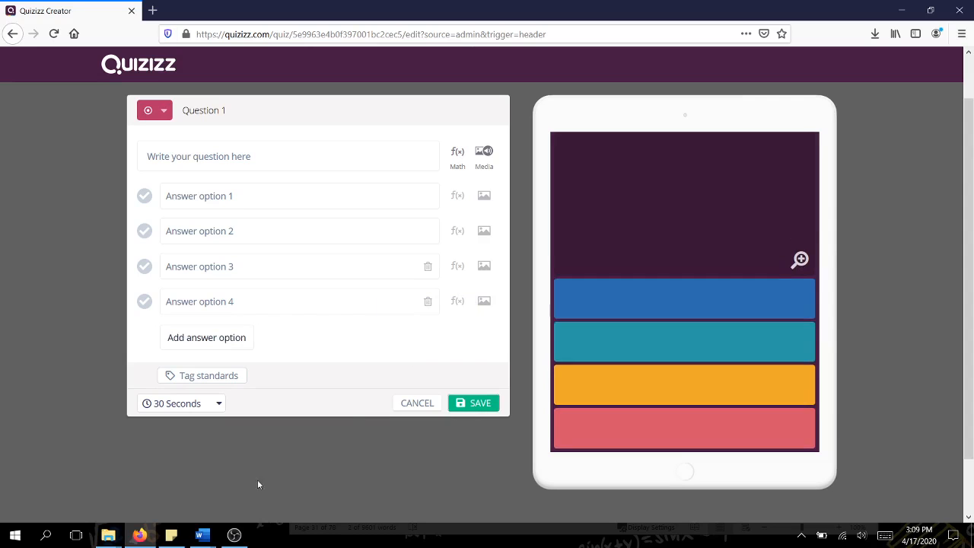
Step: Copy question 4 from the Word document Soal UTS-Pesawat Bantu into the quiz question as "Alat komunikasi dalam bidang teknik berupa", without its list number
mouse_move(203, 535)
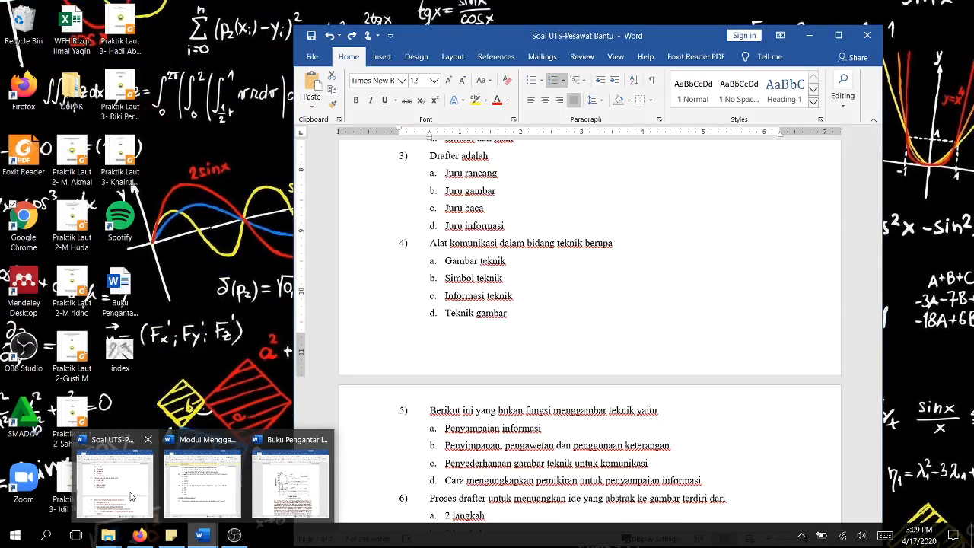
click(129, 491)
drag(613, 243, 426, 241)
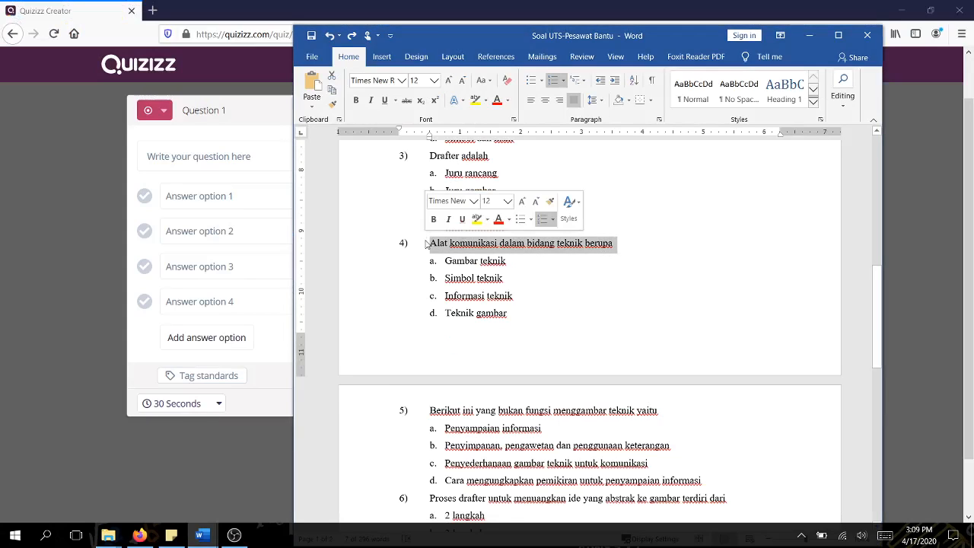
key(ctrl+c)
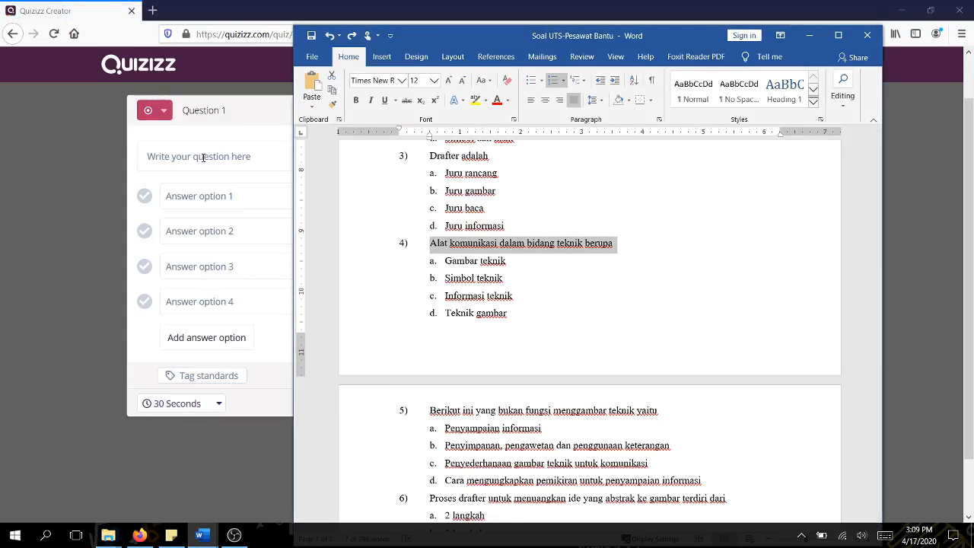
click(202, 156)
key(ctrl+v)
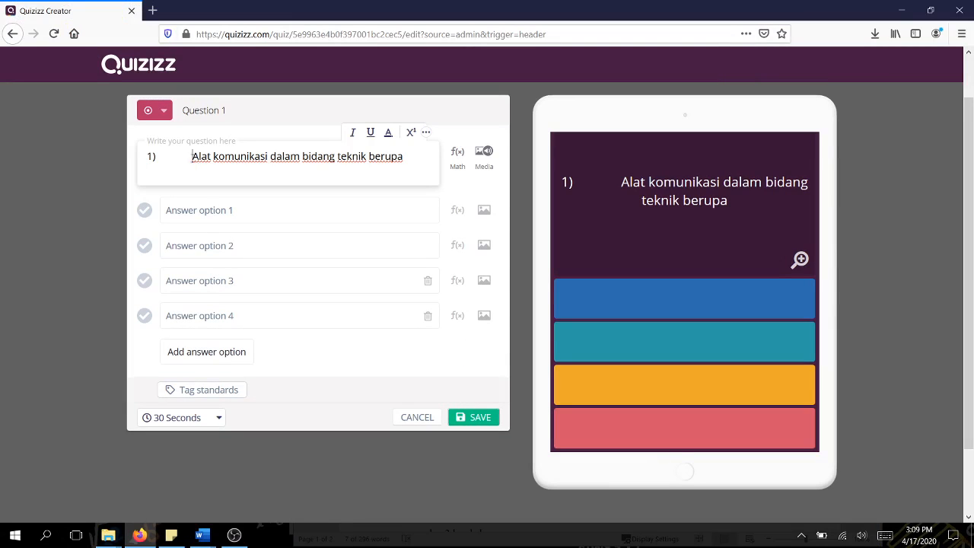
drag(192, 156, 139, 160)
key(BackSpace)
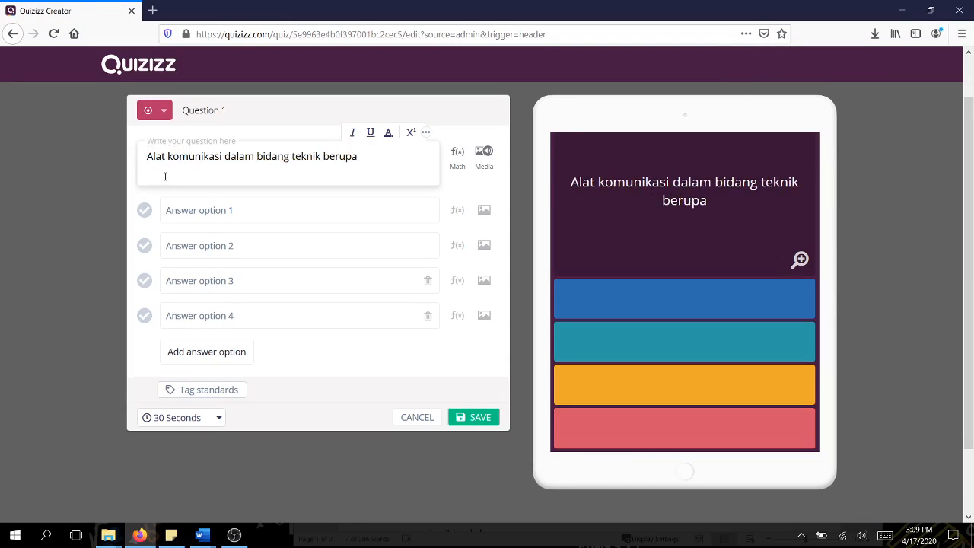
key(BackSpace)
Step: Copy "Gambar teknik" from the Word document into answer option 1 and remove the pasted list letter
click(254, 197)
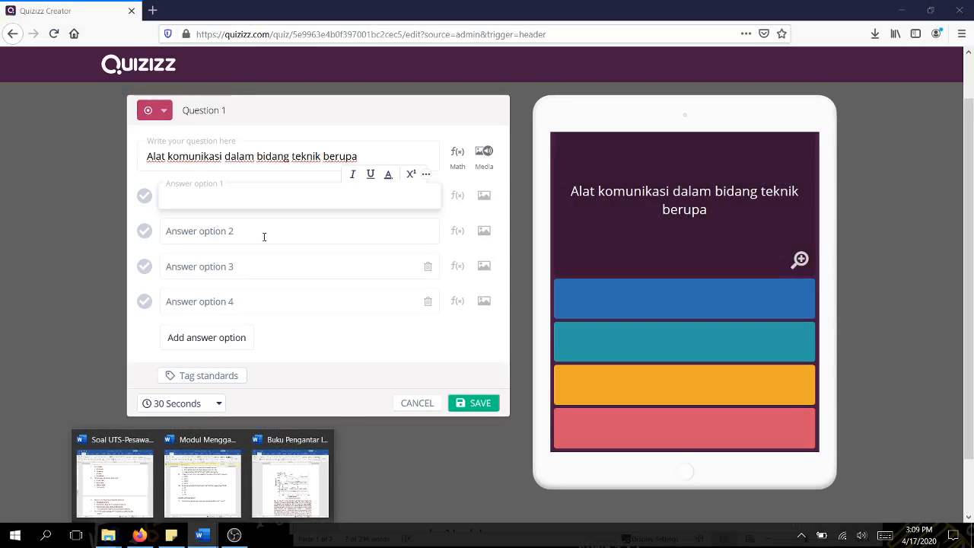
click(125, 476)
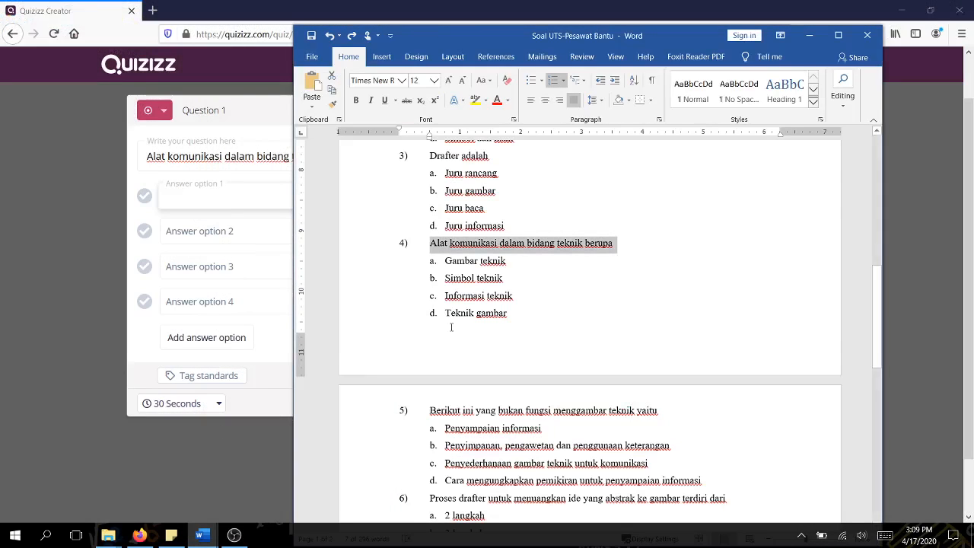
drag(507, 261, 460, 262)
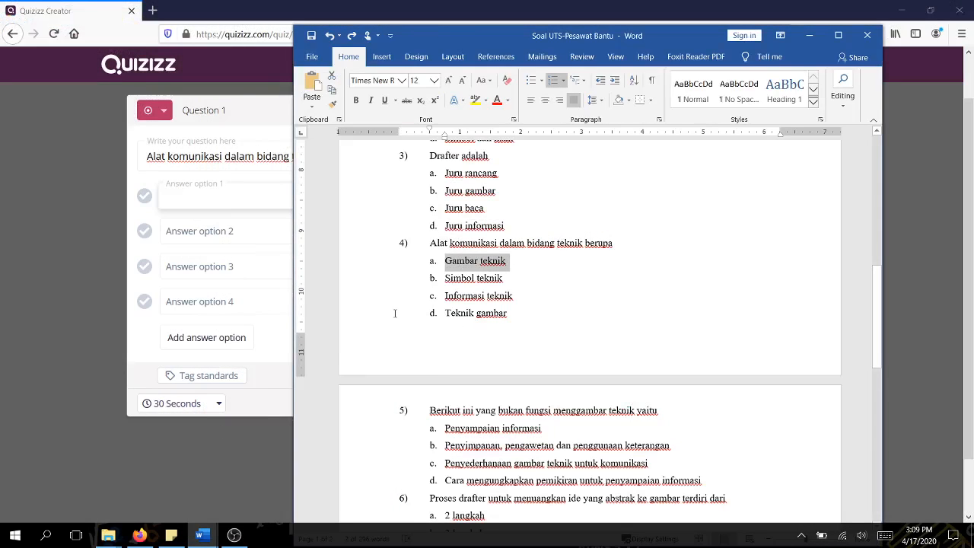
key(ctrl+c)
click(219, 200)
key(ctrl+v)
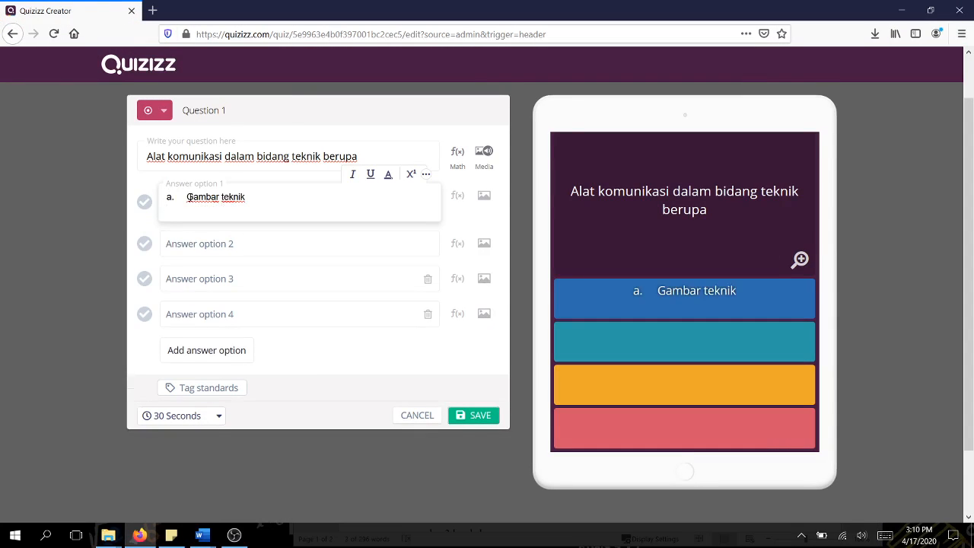
drag(187, 197, 165, 196)
key(BackSpace)
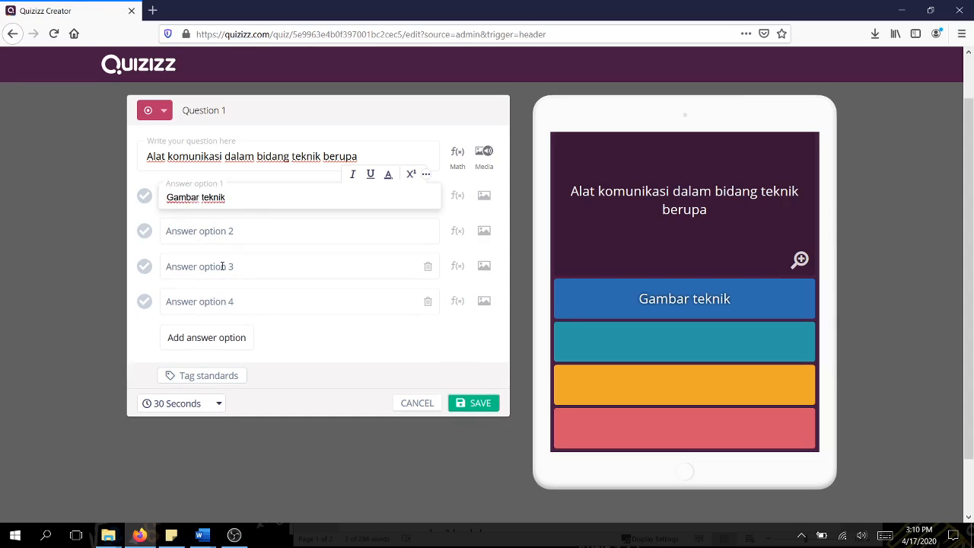
Step: Copy "Simbol teknik" from the Word document into answer option 2 of the quiz question
mouse_move(201, 535)
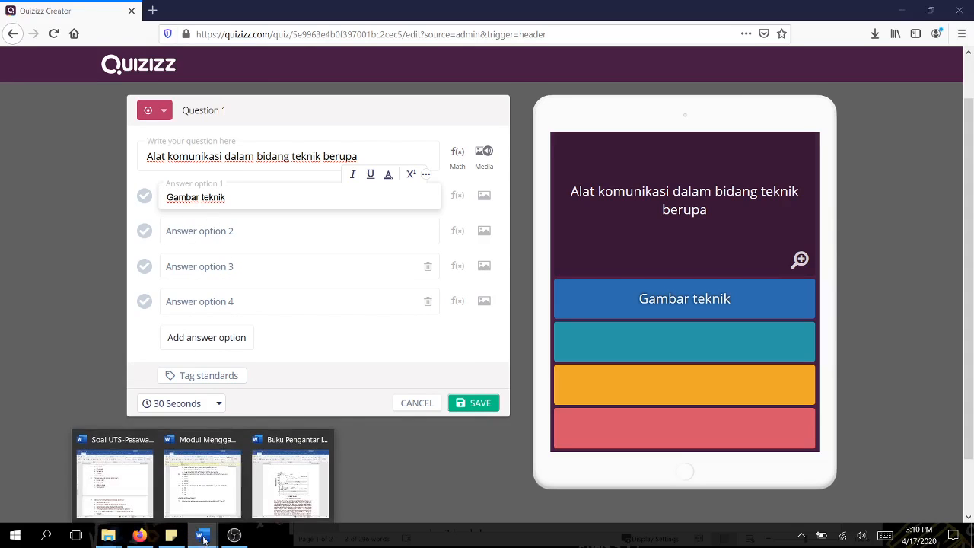
click(150, 493)
drag(444, 260, 501, 282)
click(447, 280)
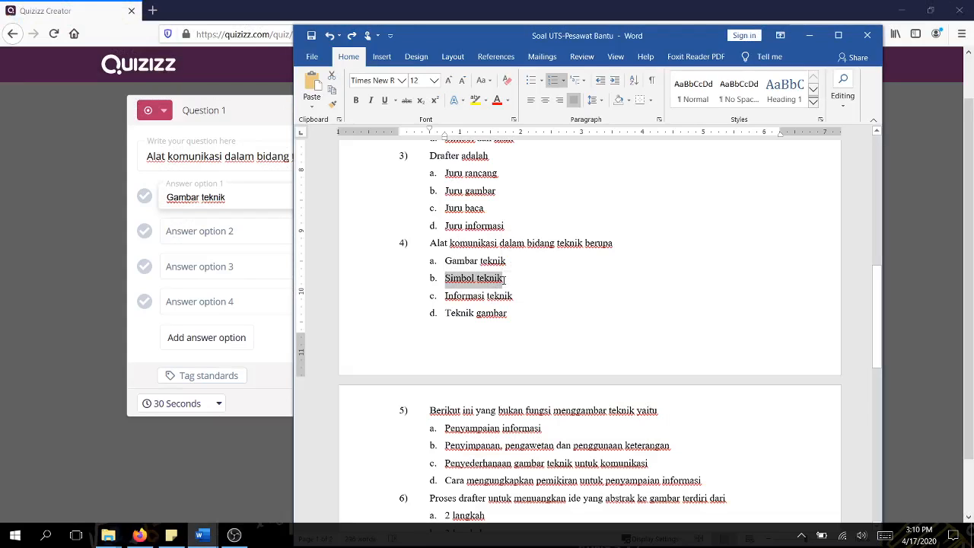
click(204, 241)
key(ctrl+v)
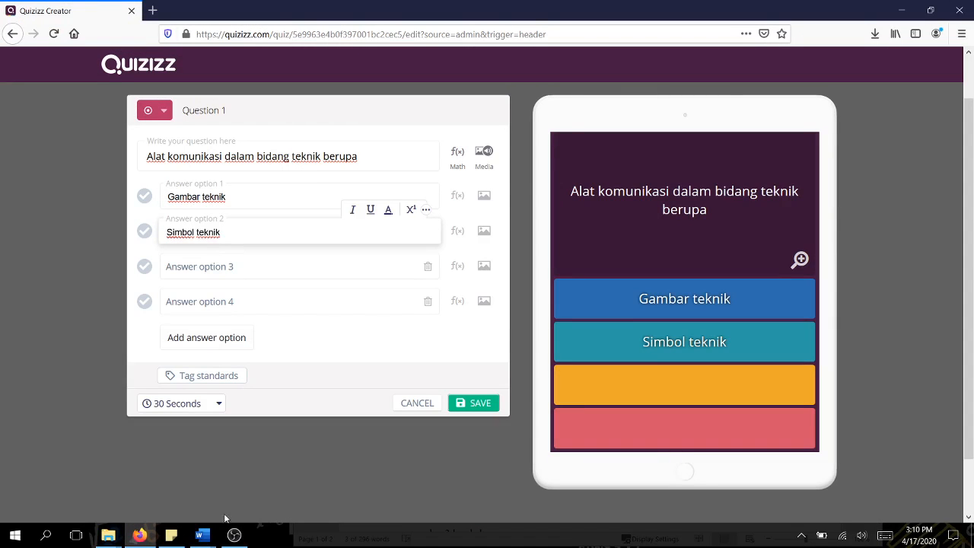
Step: Copy "Informasi teknik" from the Word document Soal UTS-Pesawat Bantu into answer option 3 of the quiz question
mouse_move(200, 535)
click(124, 490)
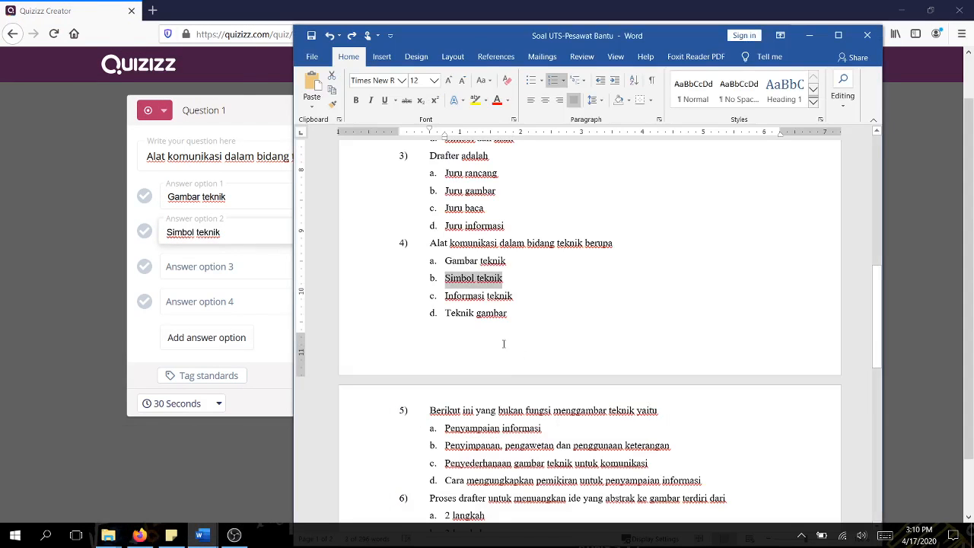
drag(445, 296, 513, 296)
key(ctrl+c)
click(219, 278)
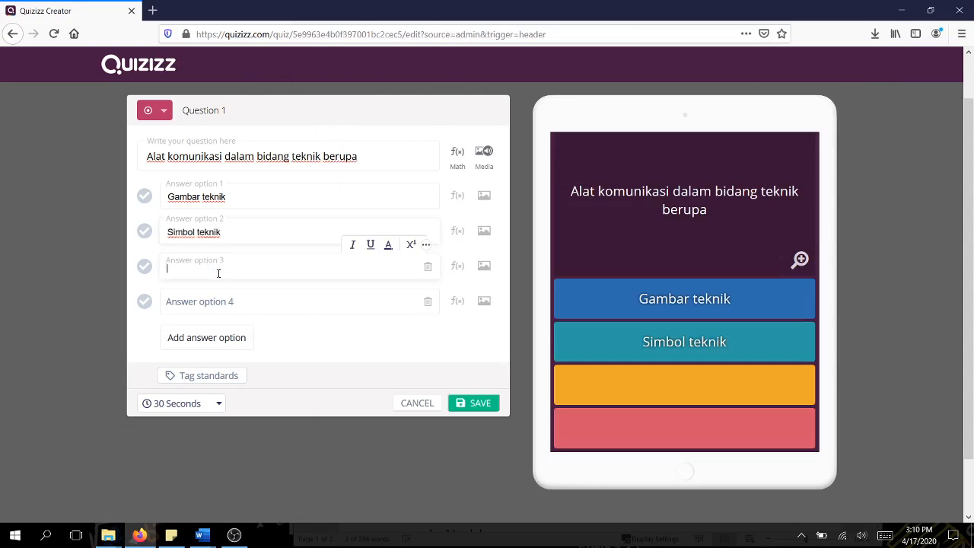
key(ctrl+v)
Step: Copy "Teknik gambar" from the Word document into answer option 4 of the quiz question
mouse_move(201, 535)
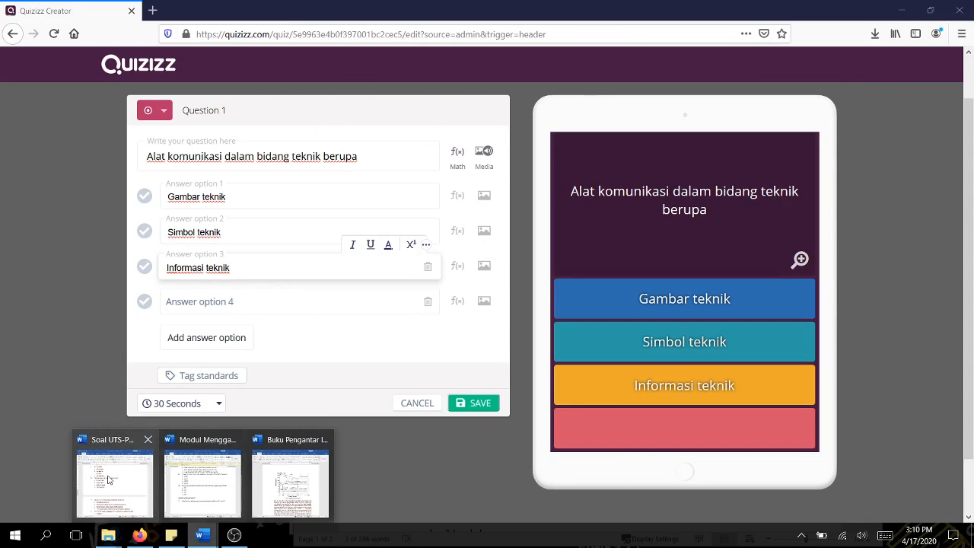
click(121, 479)
drag(445, 313, 509, 317)
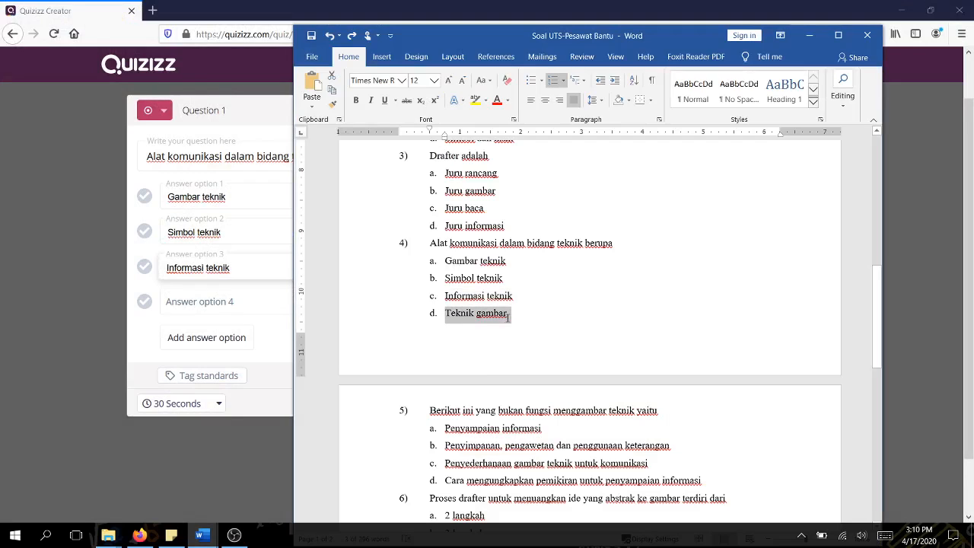
key(ctrl+c)
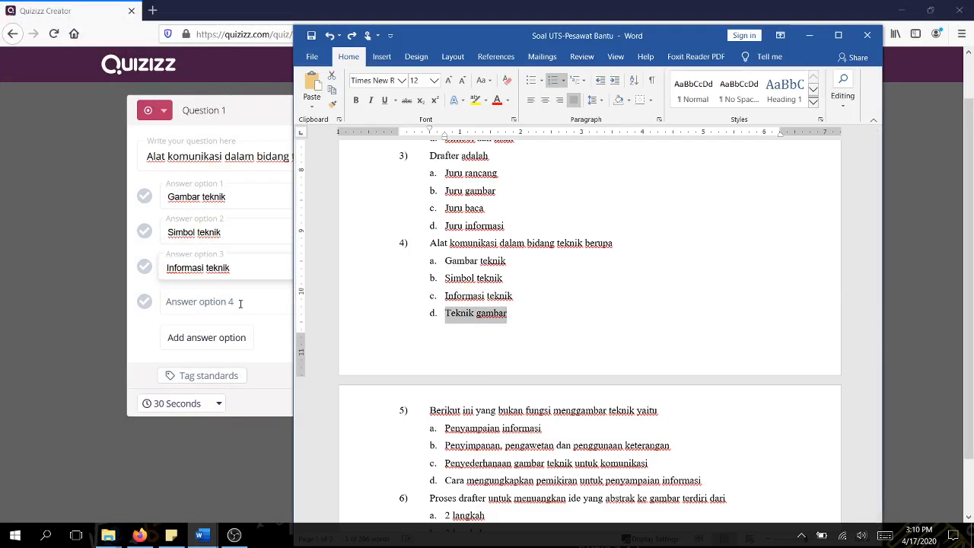
click(241, 304)
key(ctrl+v)
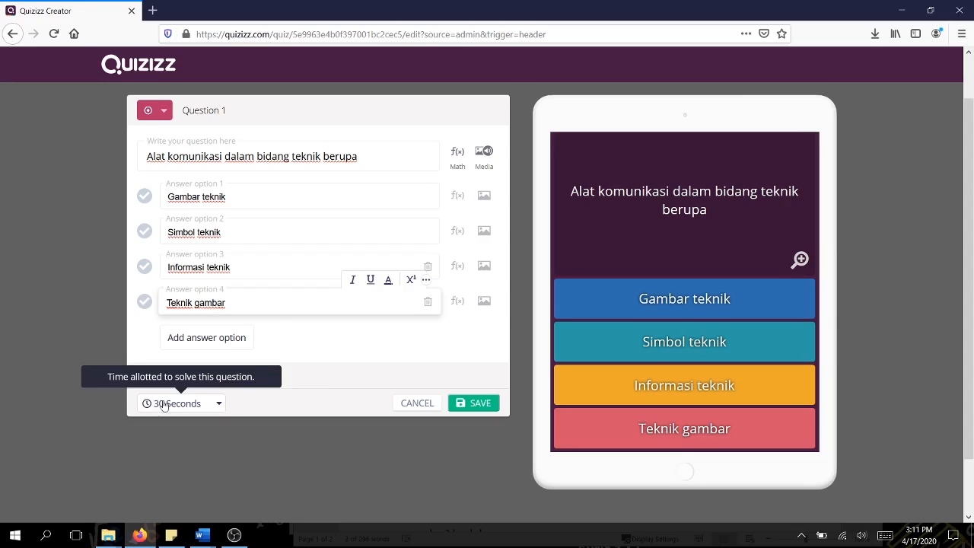
Step: Give question 1 a time limit of 10 seconds and save it with "Gambar teknik" as the correct answer
click(191, 406)
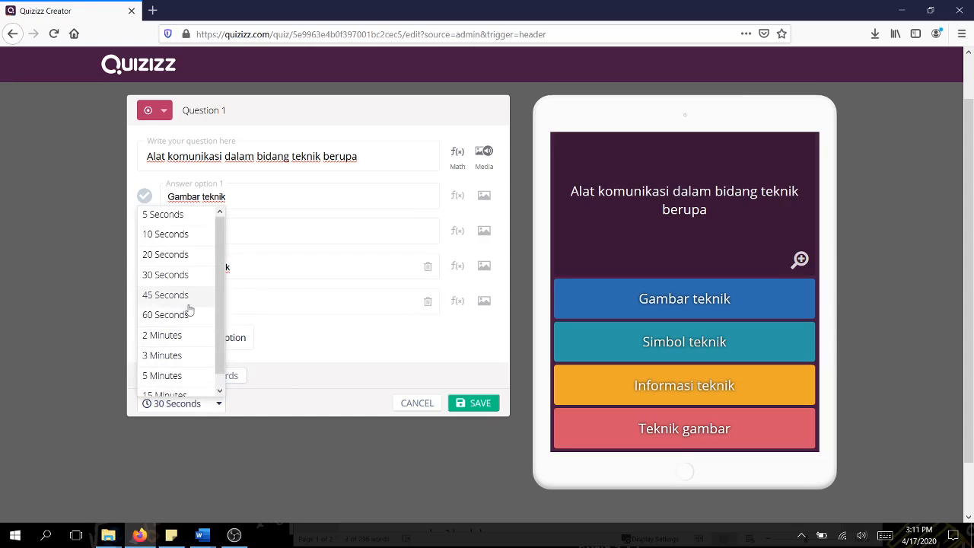
click(172, 236)
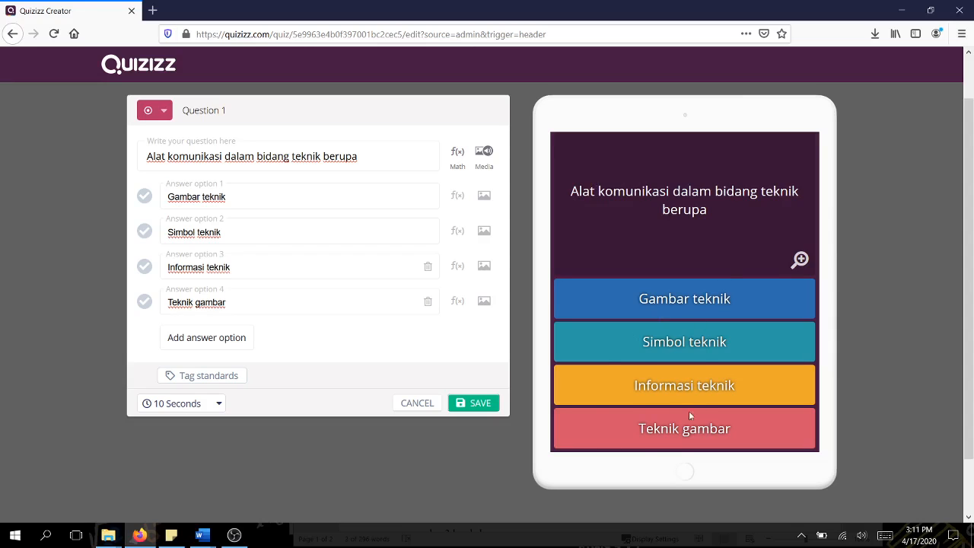
click(466, 406)
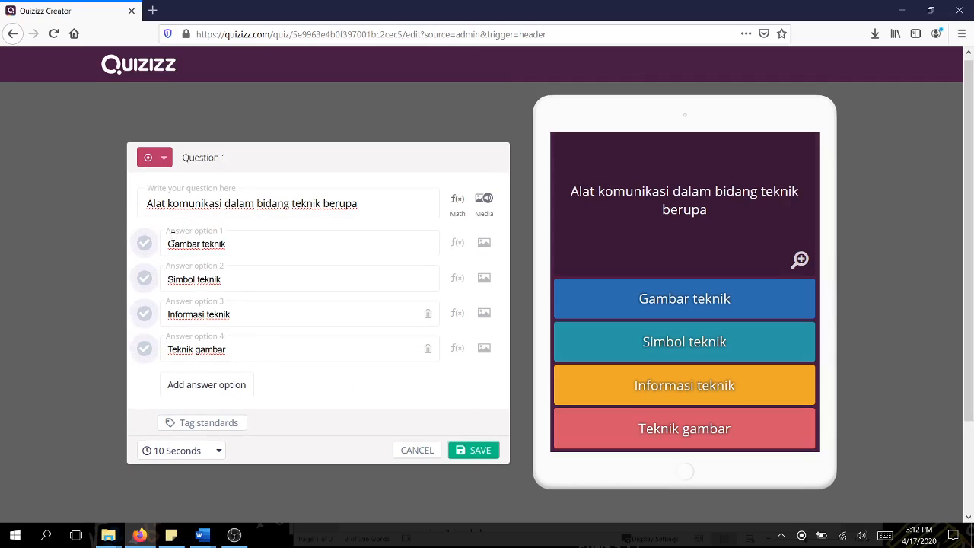
click(145, 243)
click(478, 451)
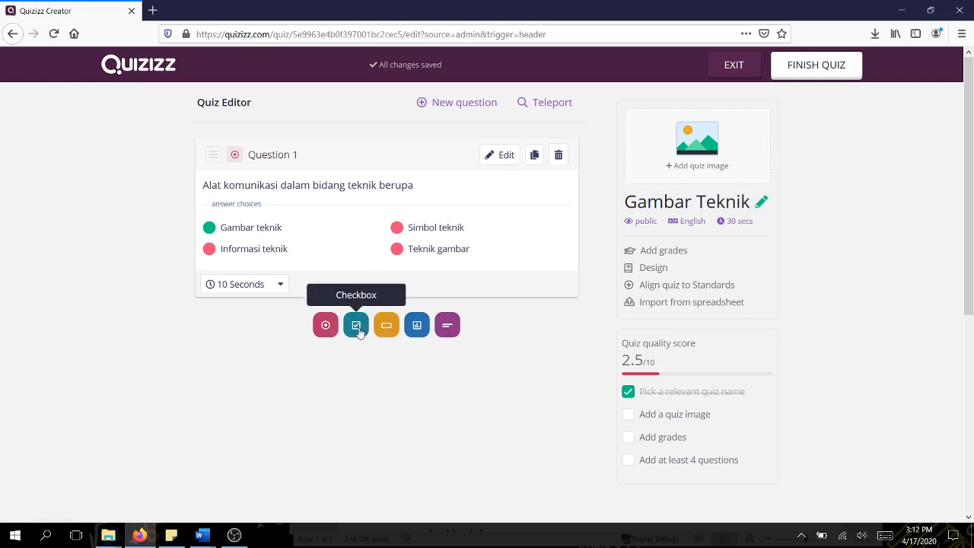
Step: Add a Checkbox question and copy "Gambar teknik dalam komunikasi disampaikan secara" from the Word document into its question text
click(357, 326)
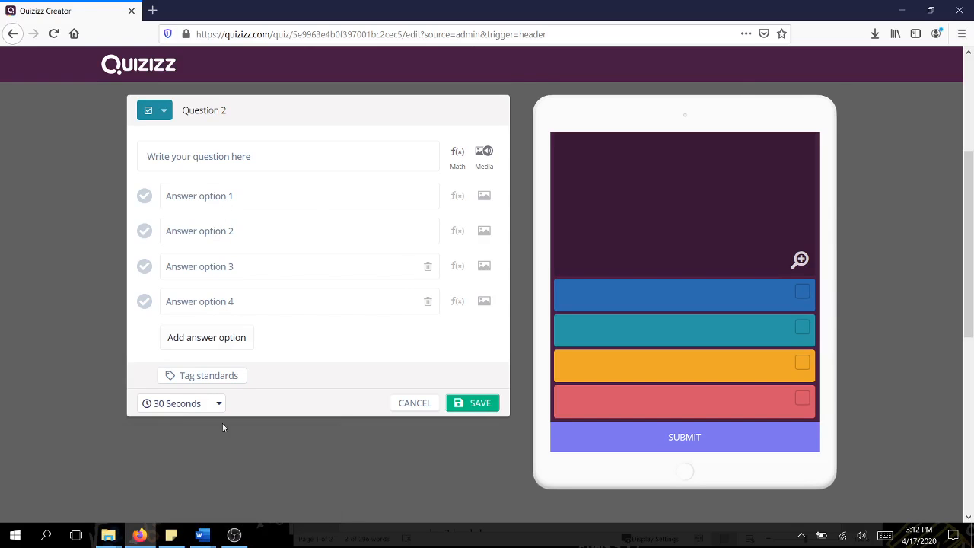
mouse_move(200, 535)
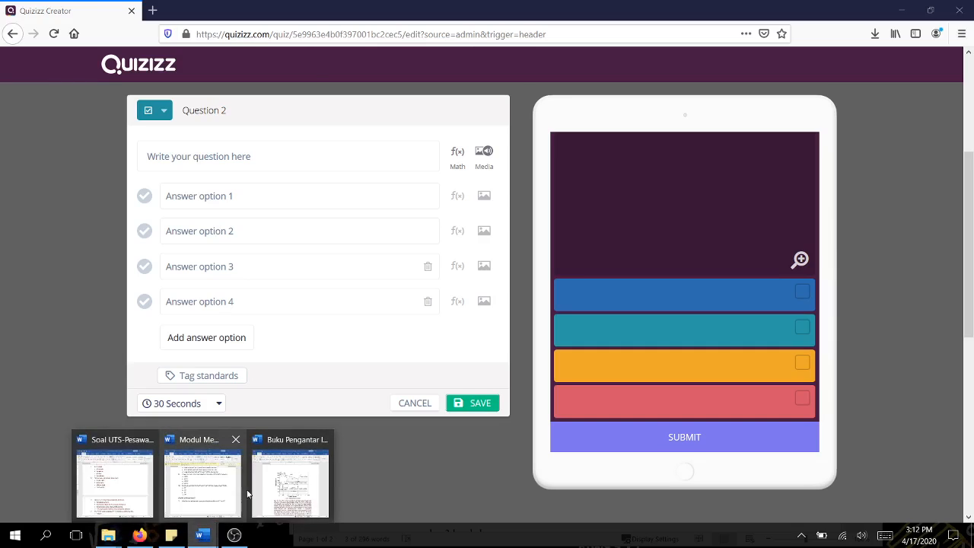
click(118, 479)
scroll(542, 311, down, 4)
scroll(543, 311, down, 9)
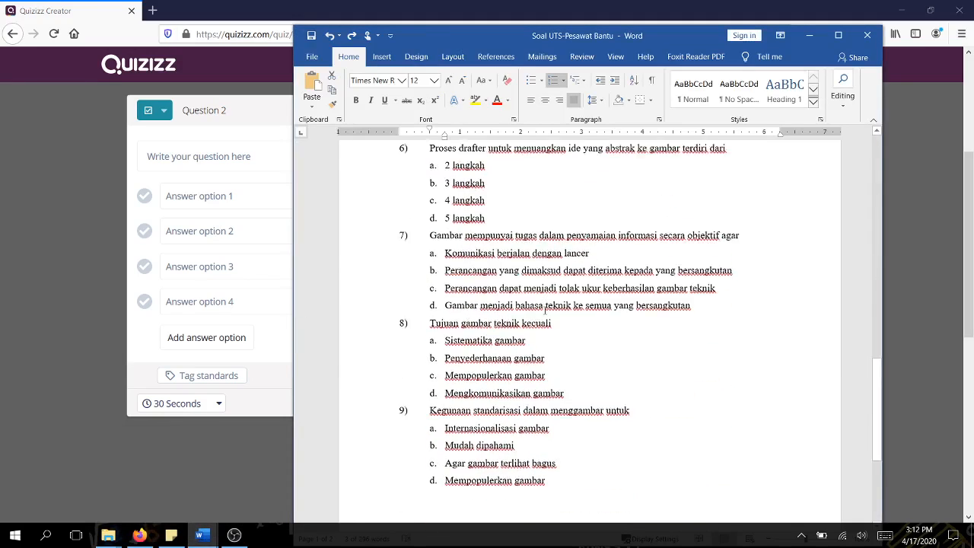
scroll(530, 311, up, 8)
scroll(530, 310, up, 8)
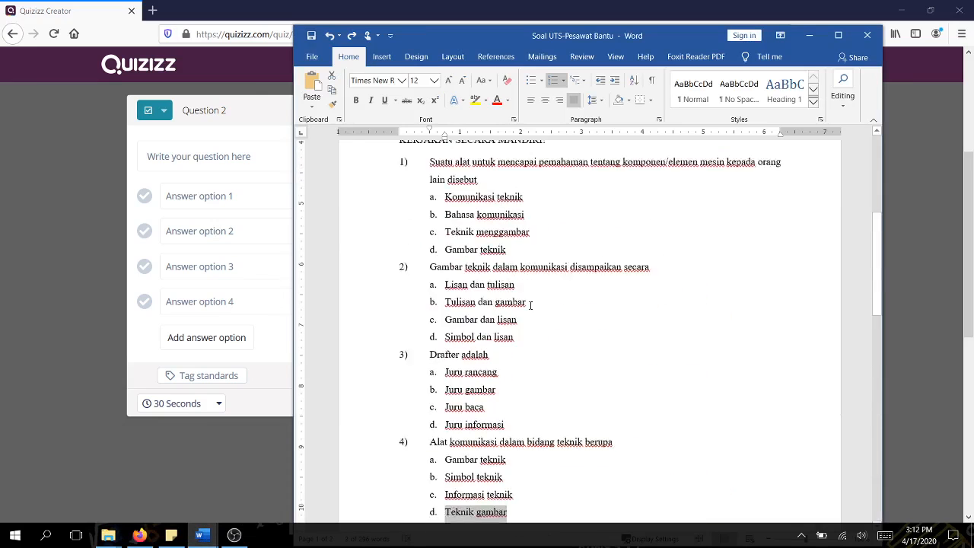
scroll(531, 306, down, 3)
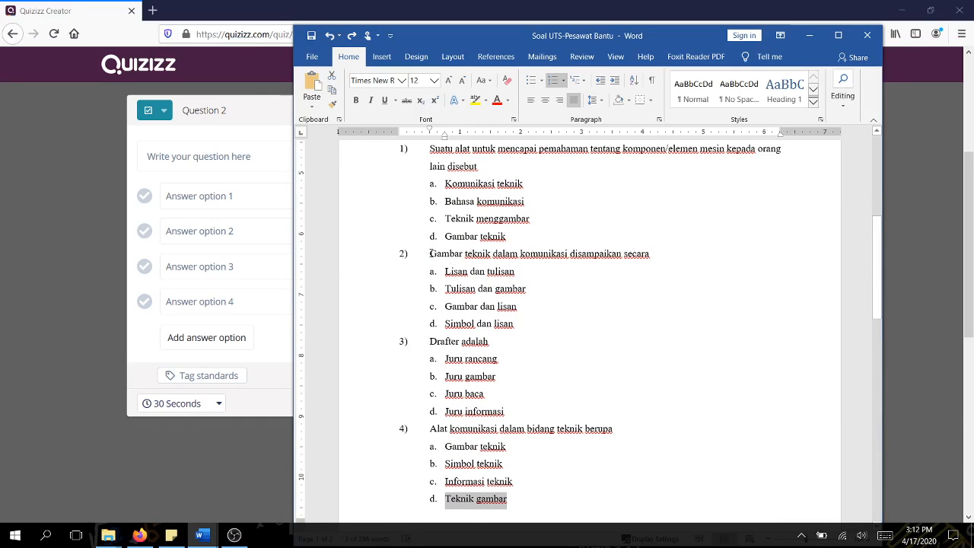
drag(430, 253, 651, 254)
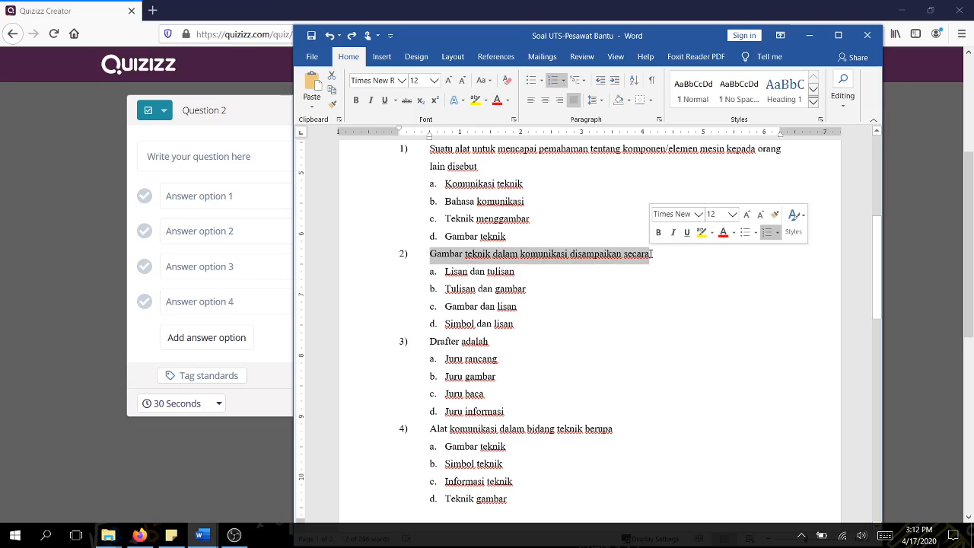
key(ctrl+c)
click(257, 155)
key(ctrl+v)
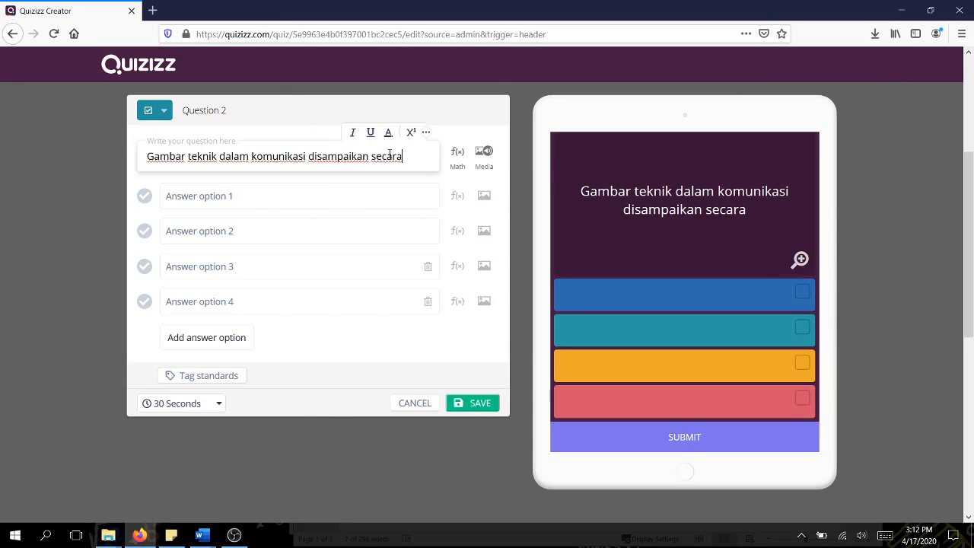
Step: Fill in the four answer options of question 2 as "Lisan", "Tulisan", "Simbol" and "Gambar"
mouse_move(202, 535)
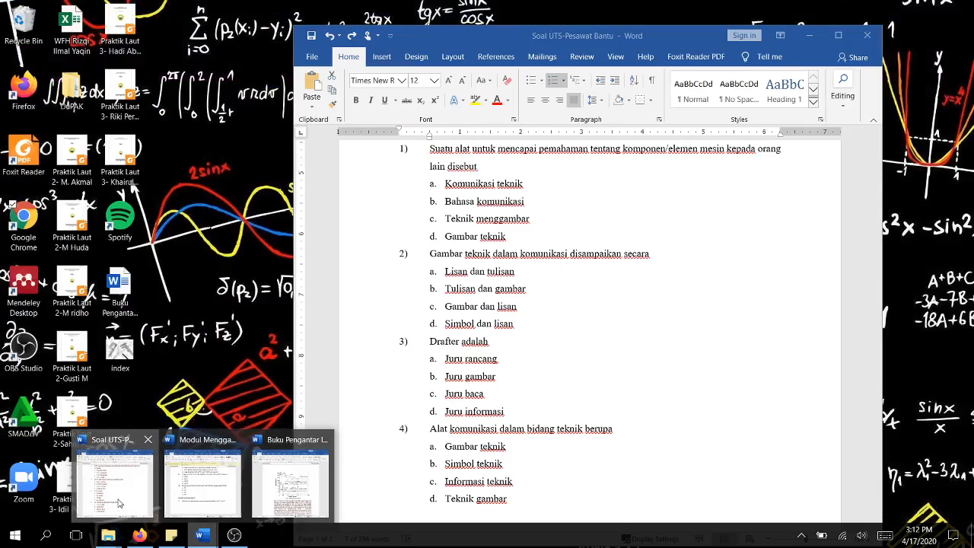
click(118, 503)
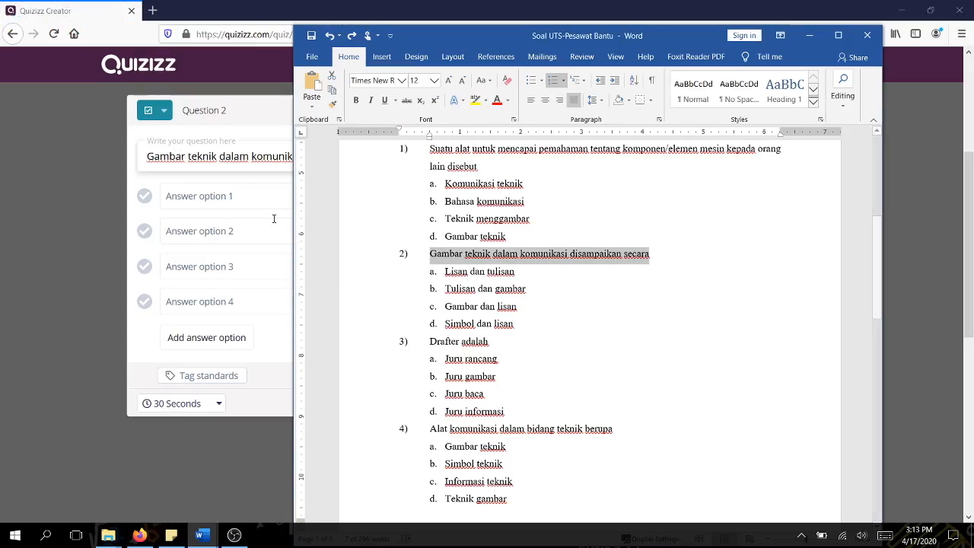
click(229, 192)
text(Lisan)
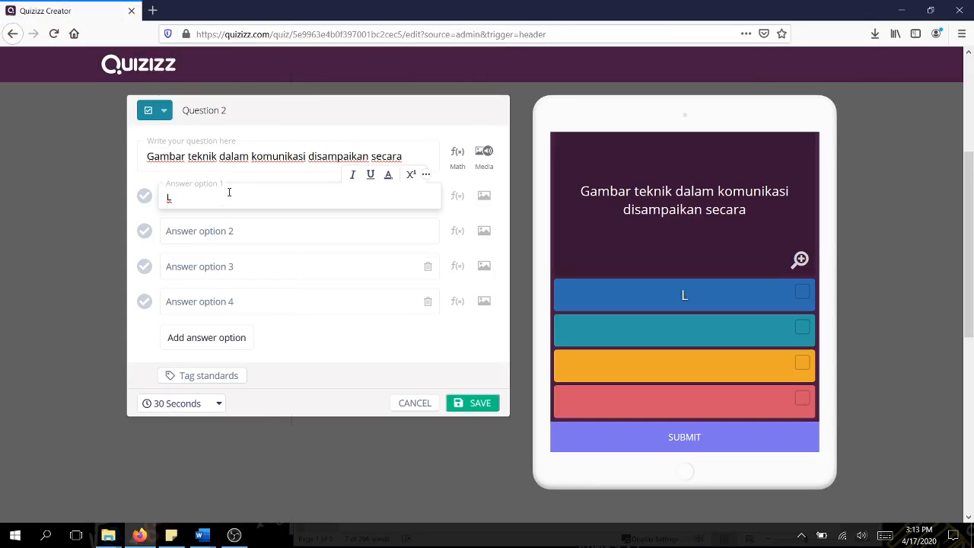
click(225, 233)
text(Tulisan)
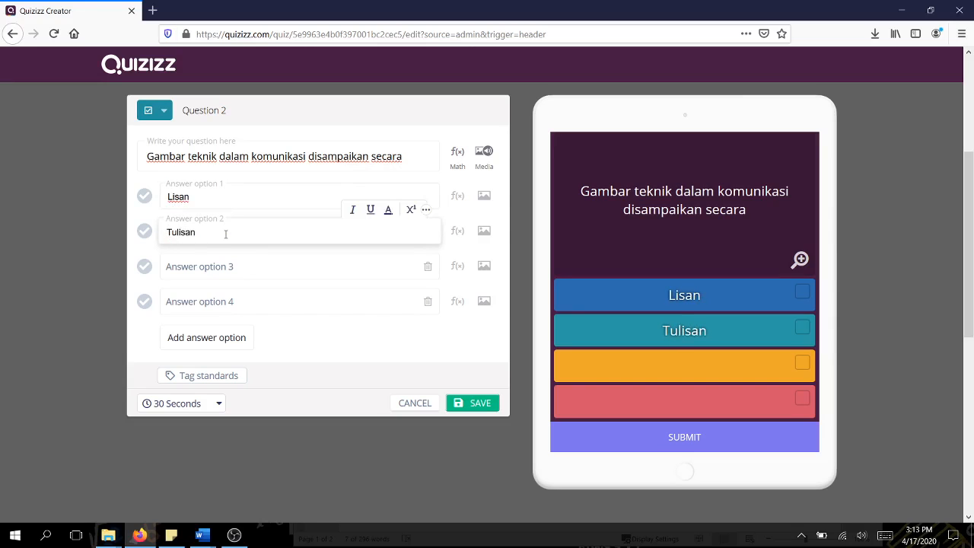
click(231, 267)
text(Si)
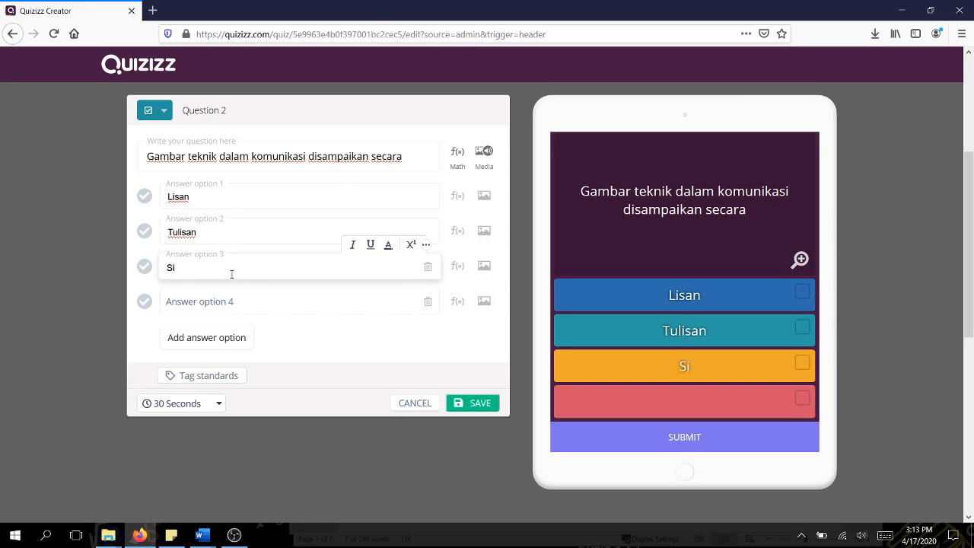
text(mbol)
click(231, 299)
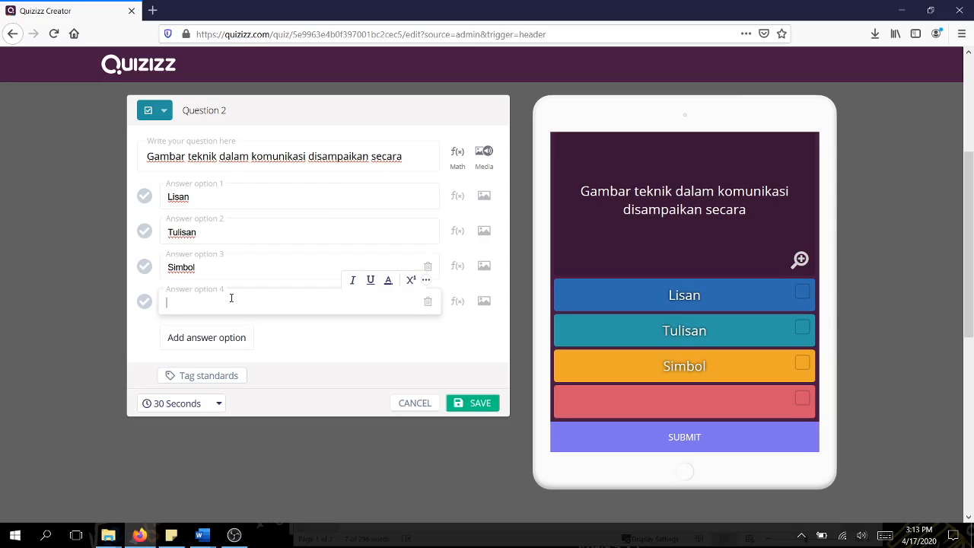
text(Gambar)
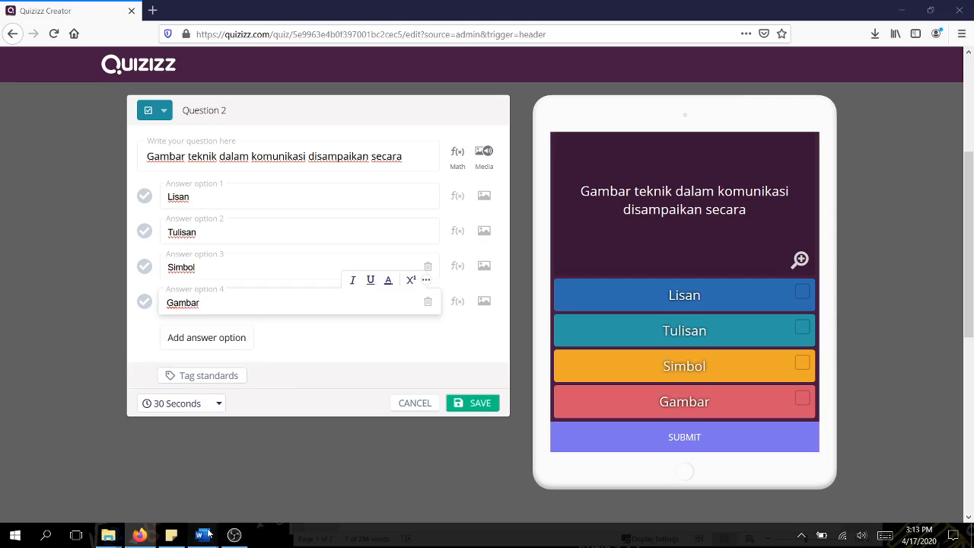
Step: Mark "Simbol" and "Gambar" as correct answers and save question 2 with a 20-second time limit
mouse_move(200, 535)
mouse_move(147, 493)
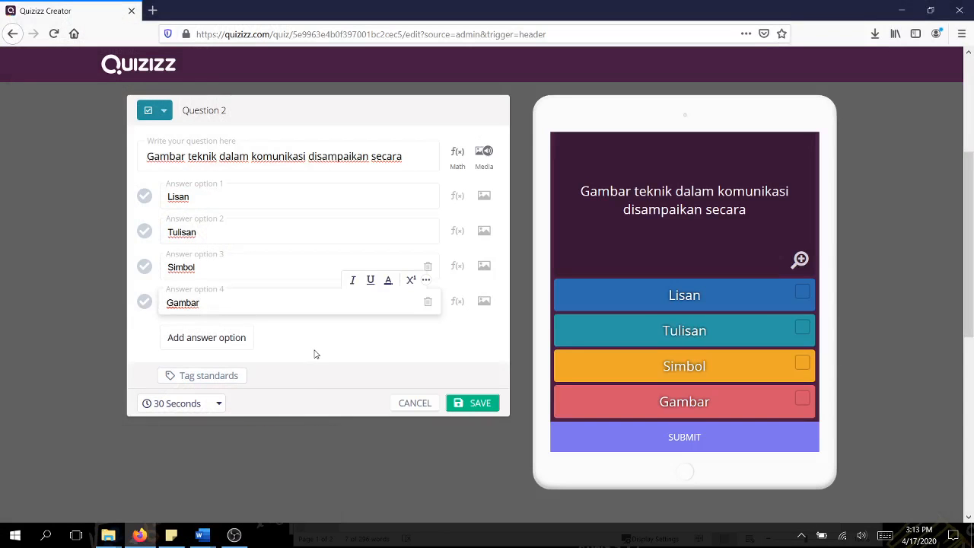
click(145, 301)
click(145, 266)
click(204, 407)
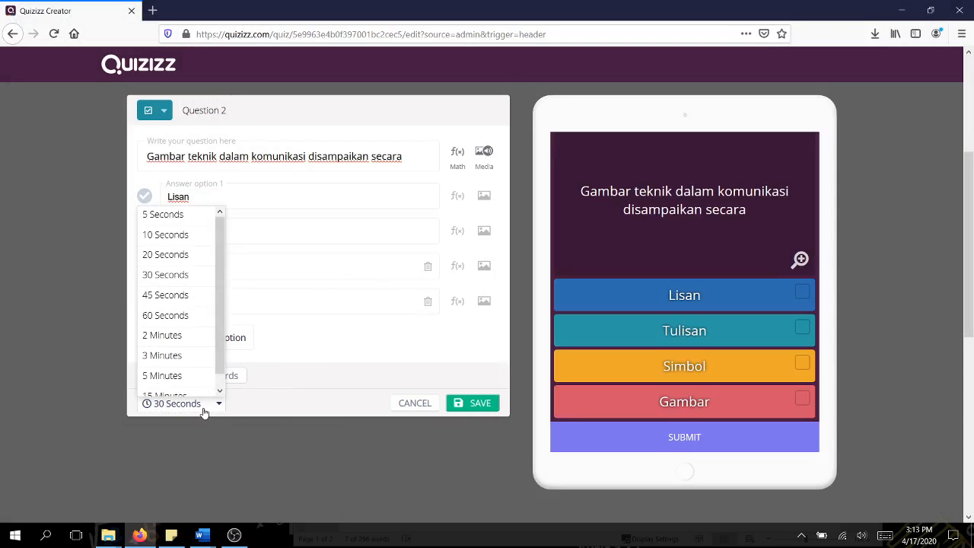
click(187, 258)
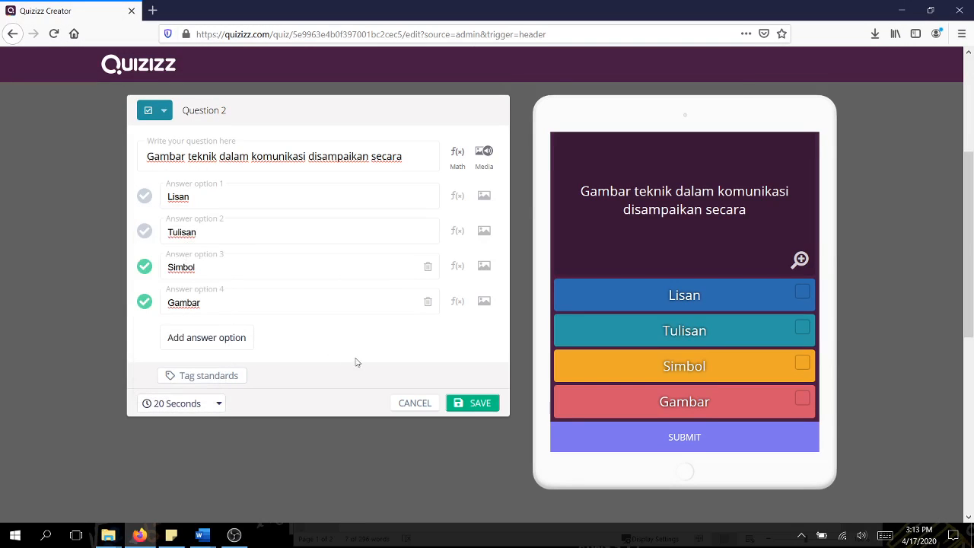
click(473, 403)
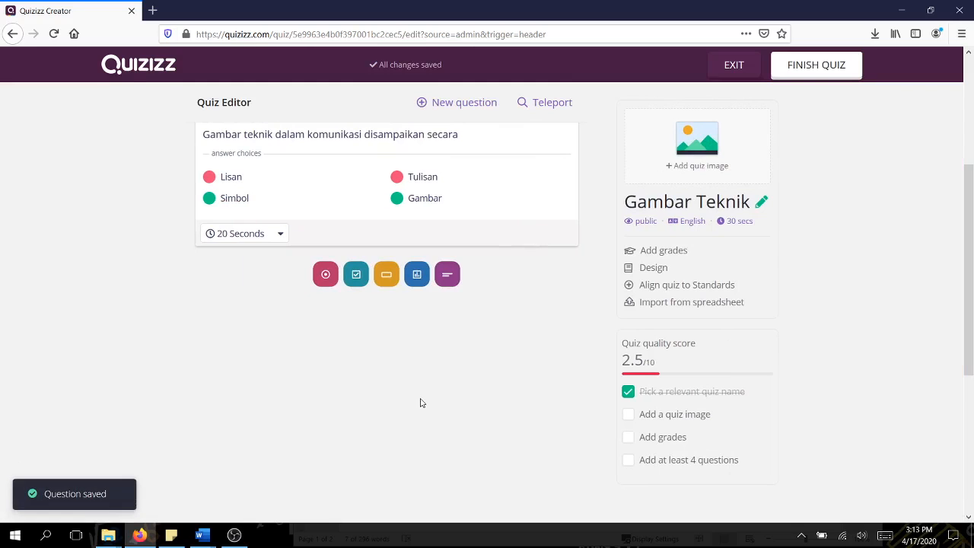
scroll(422, 384, up, 3)
scroll(422, 383, up, 1)
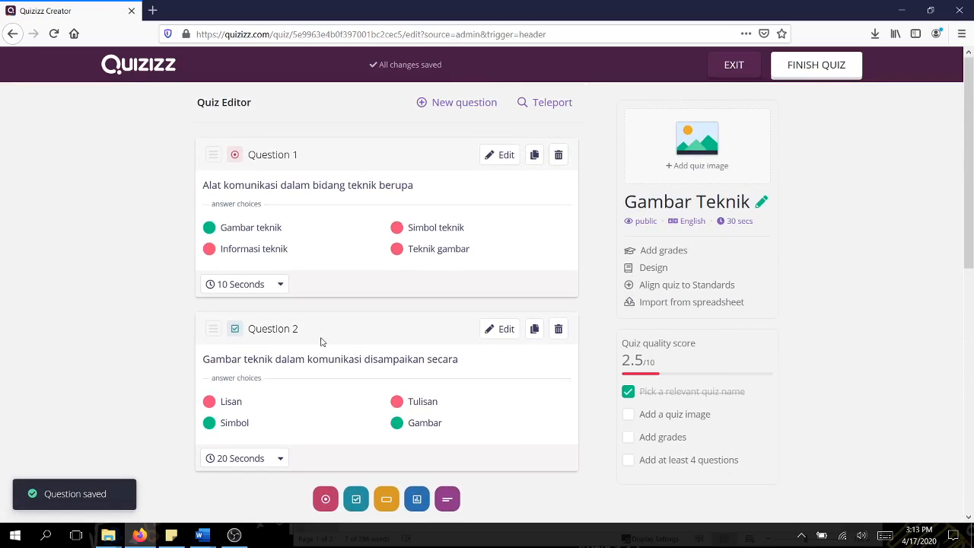
Step: Add a Fill-in-the-Blank question and copy "Drafter adalah" from the Word document into its question text
scroll(327, 350, down, 2)
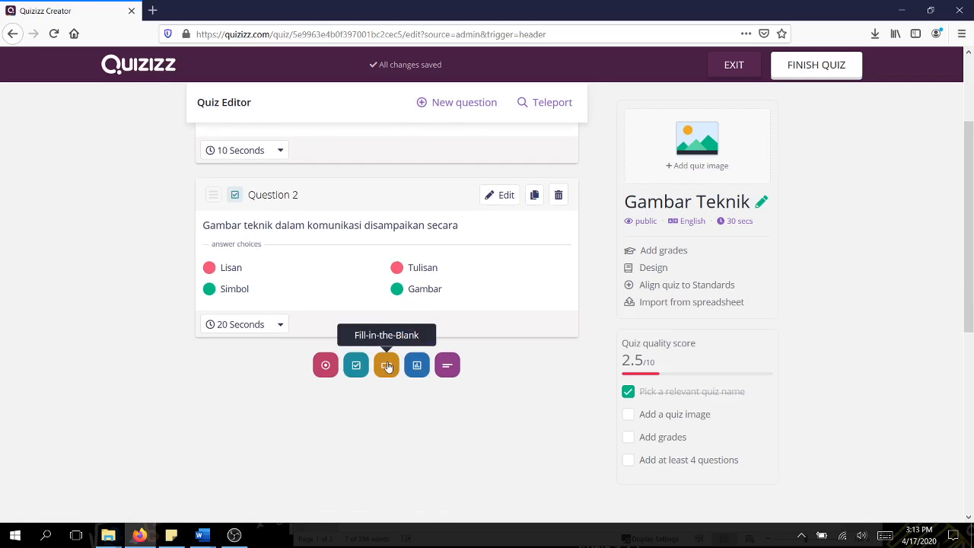
click(387, 366)
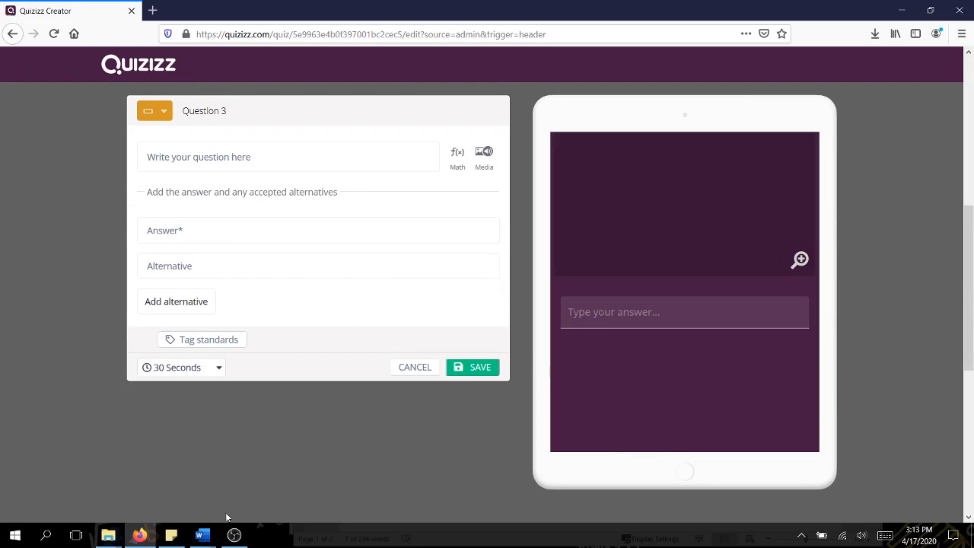
click(114, 479)
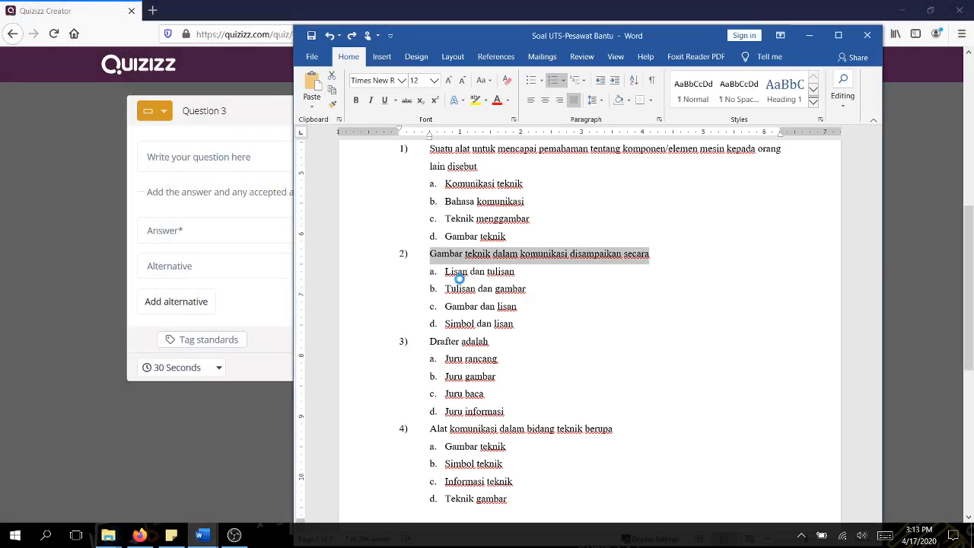
scroll(493, 364, up, 1)
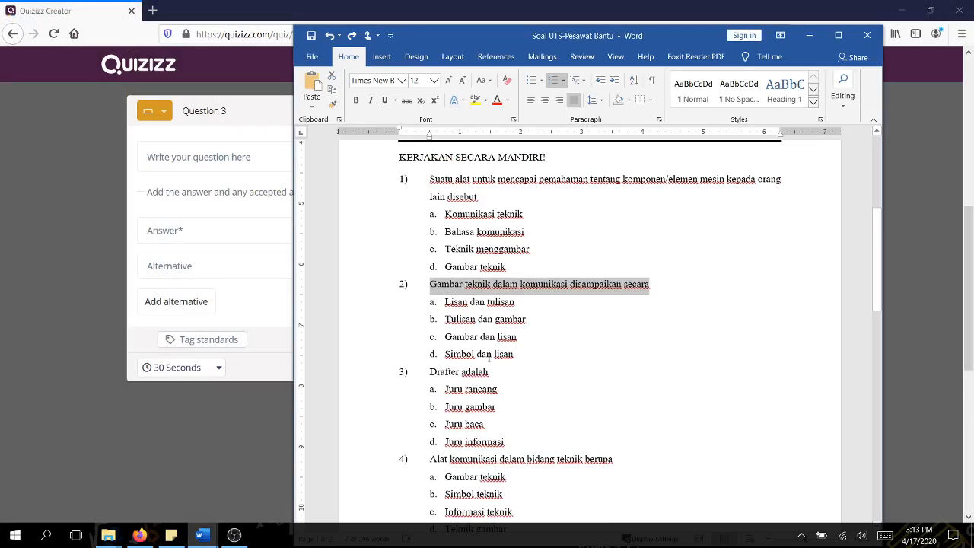
drag(492, 372, 430, 378)
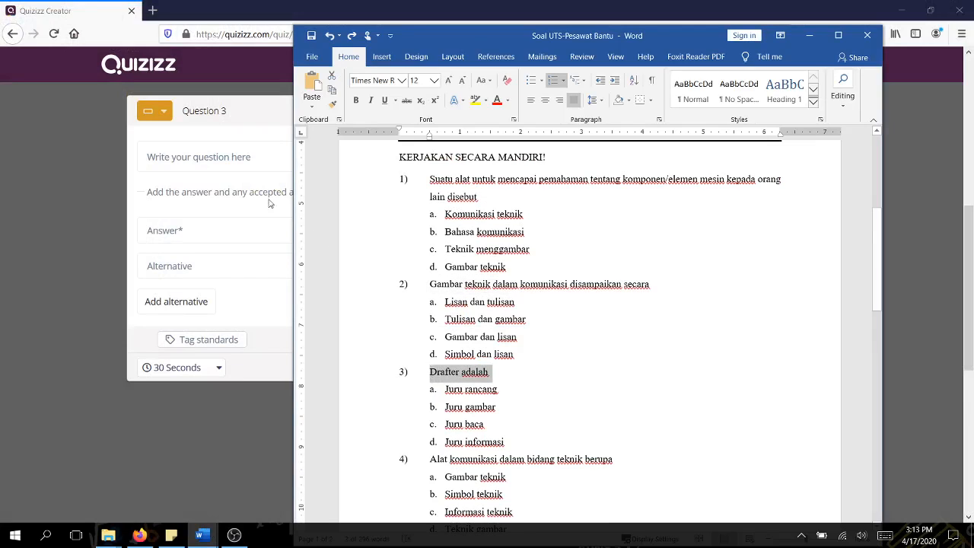
click(256, 155)
text(1)	Drafter adalah)
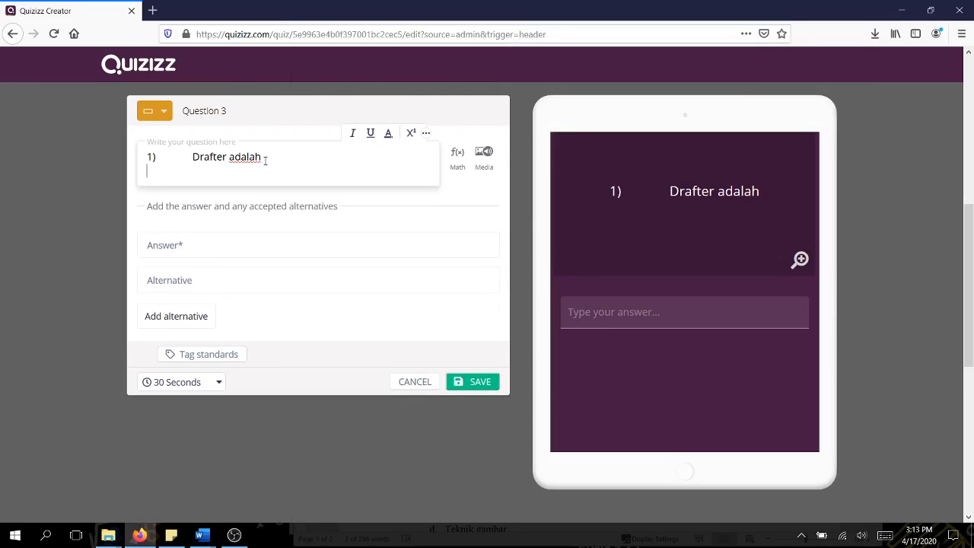
Step: Remove the pasted numbering and the empty line, and complete question 3's text as "Drafter adalah Juru..."
drag(192, 159, 131, 165)
key(BackSpace)
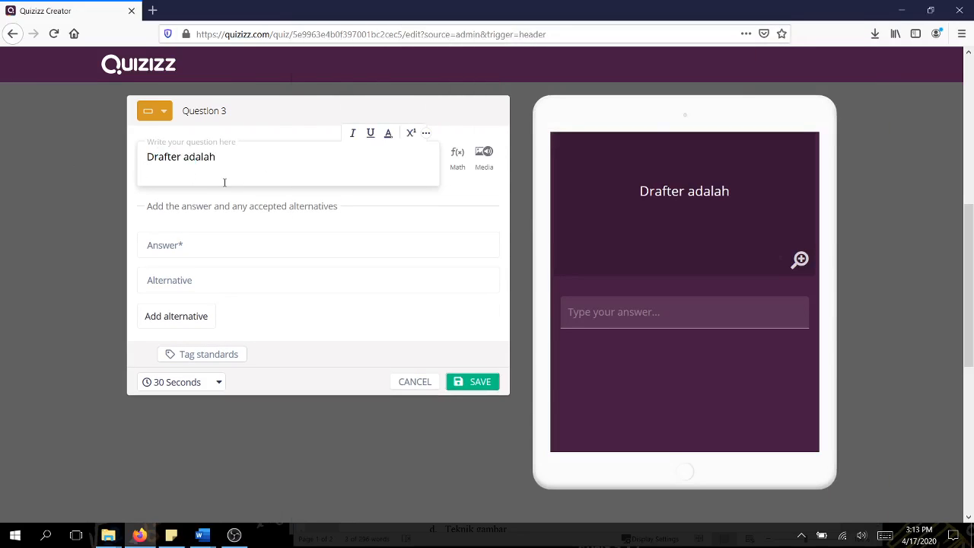
key(BackSpace)
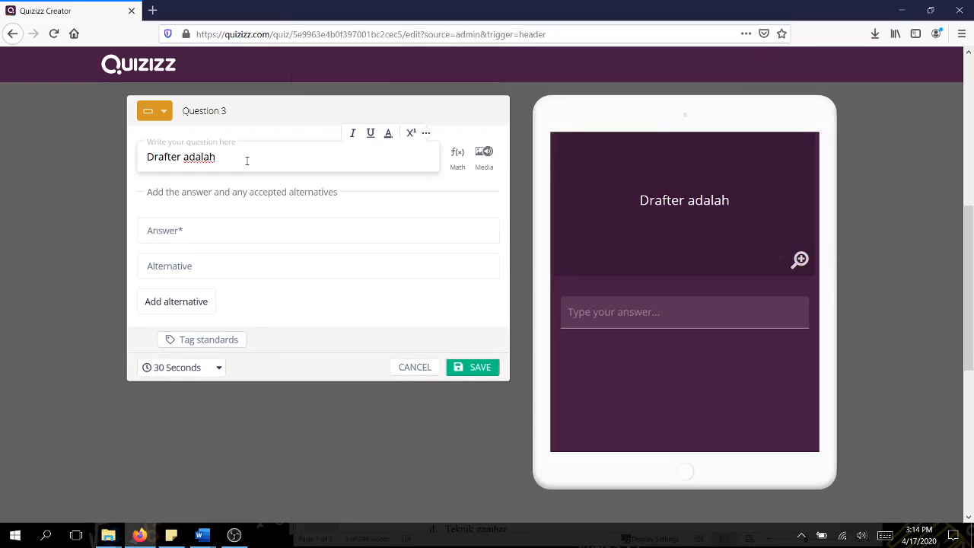
text(Juru...)
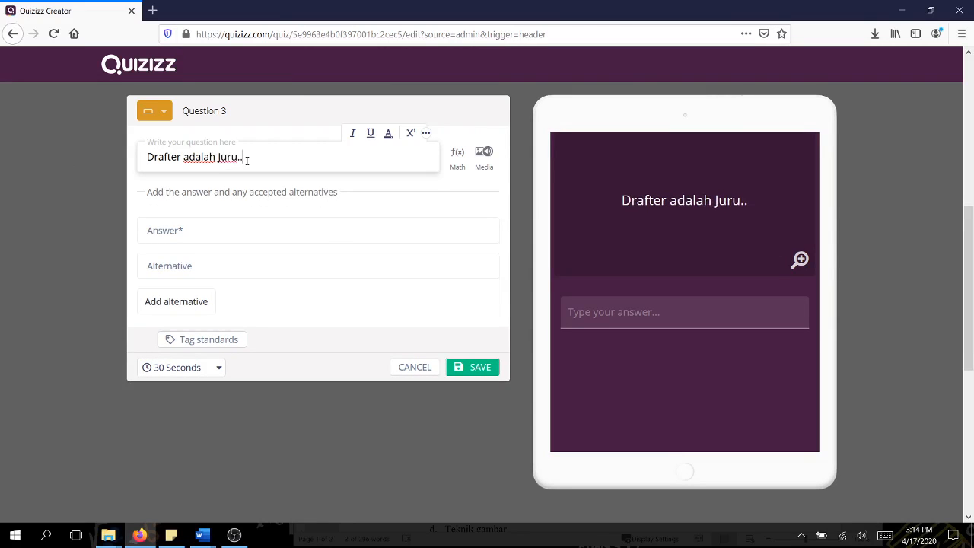
Step: Enter "Gambar" as the answer to question 3 and "Drawings" as an accepted alternative
click(224, 226)
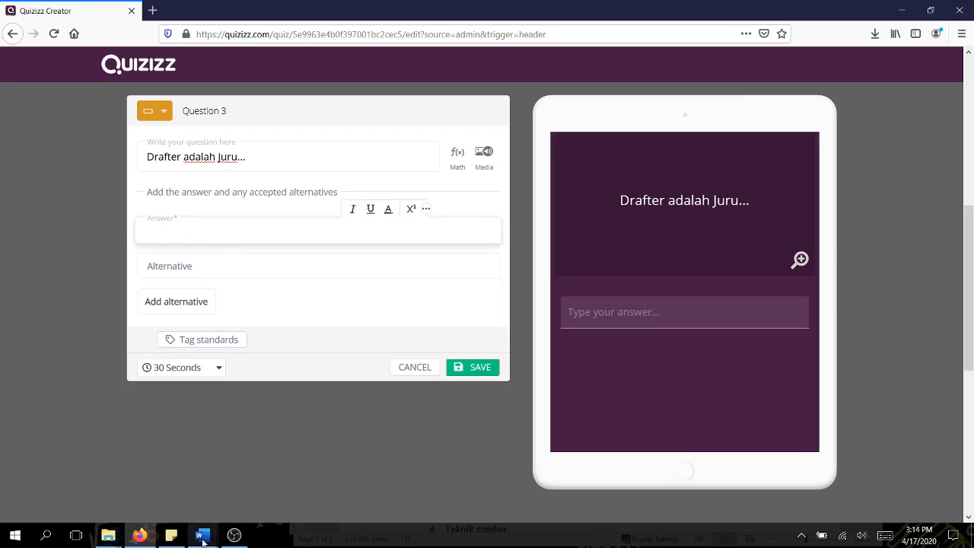
mouse_move(201, 535)
mouse_move(137, 507)
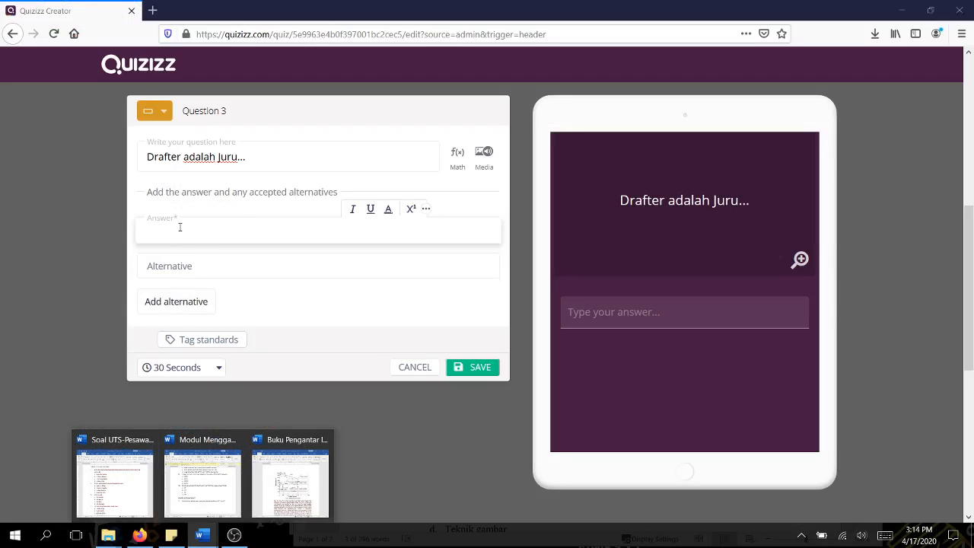
text(Gamba)
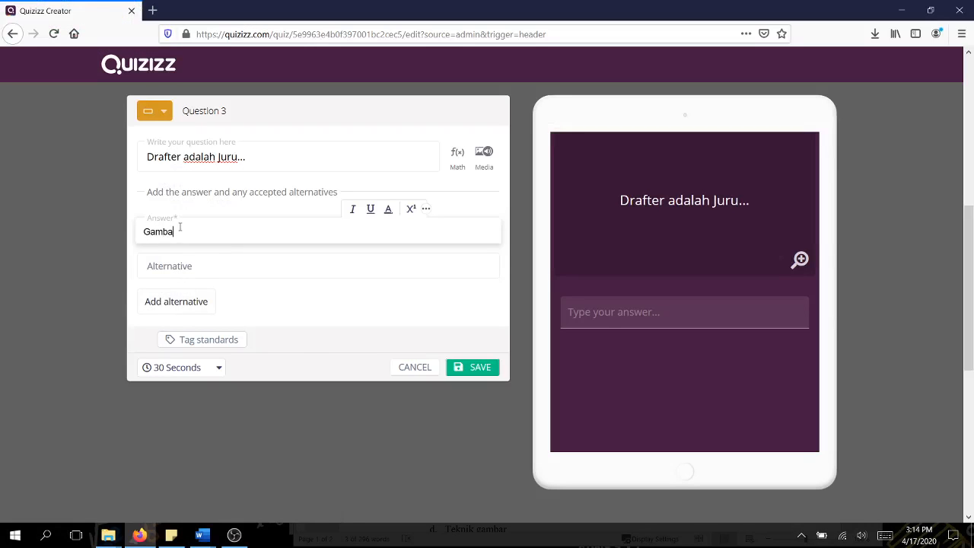
text(r)
click(181, 266)
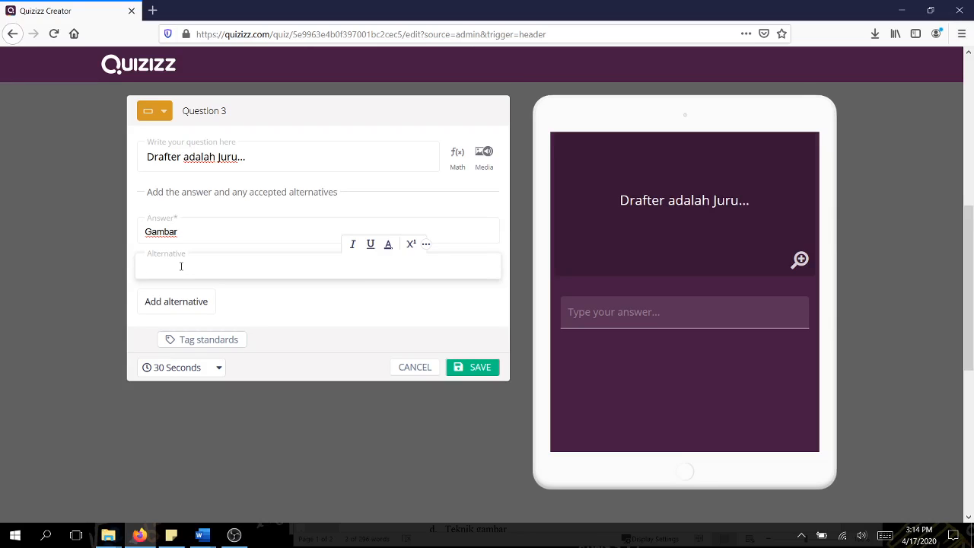
text(Drawings)
Step: Give question 3 a time limit of 60 seconds and save it
click(204, 379)
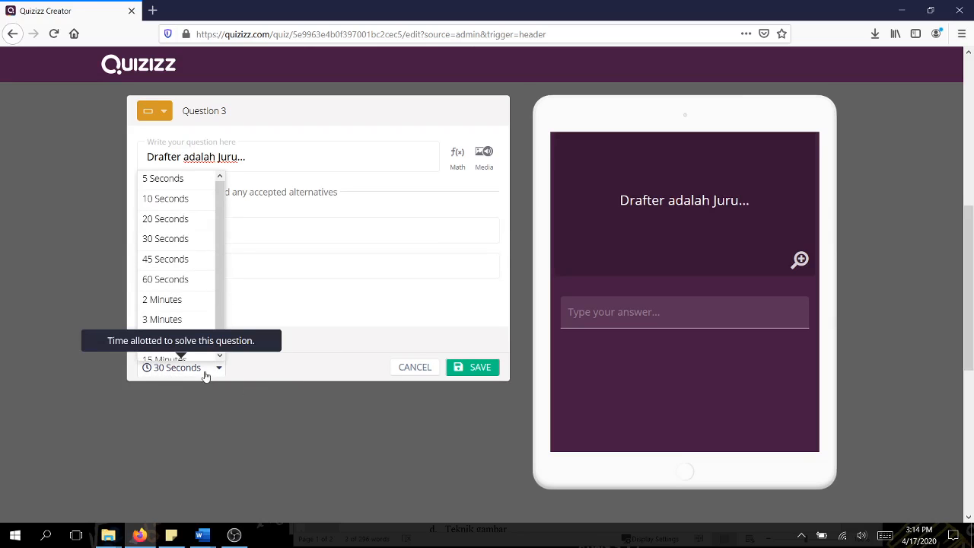
click(192, 280)
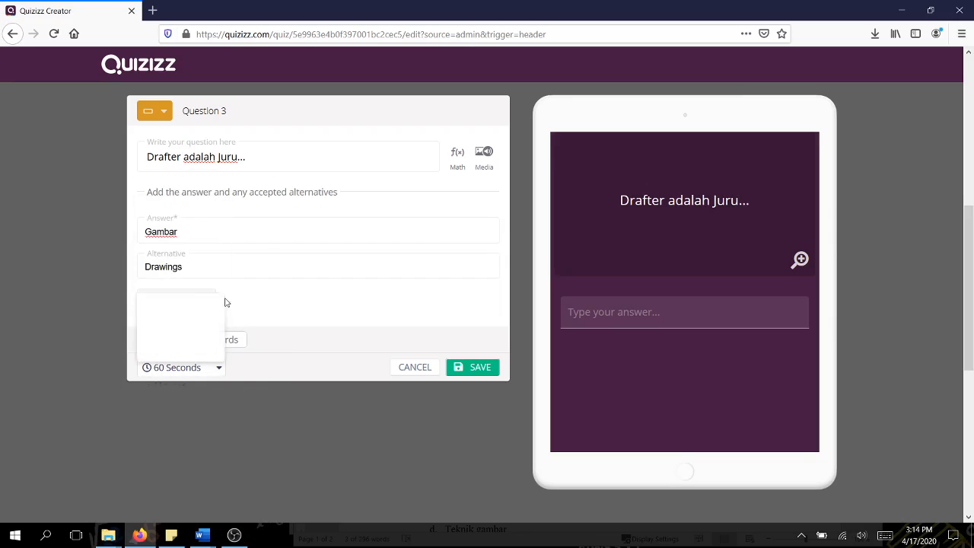
click(493, 376)
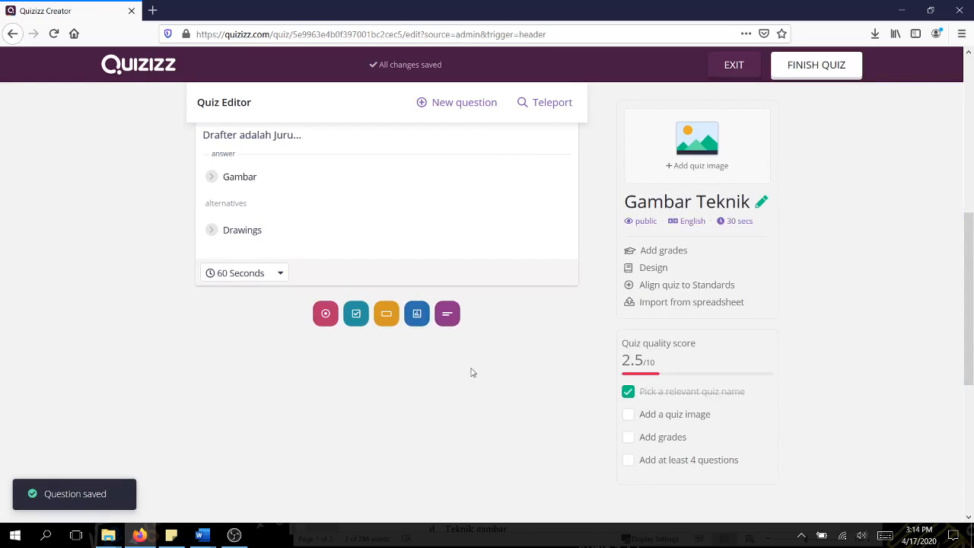
scroll(396, 406, up, 3)
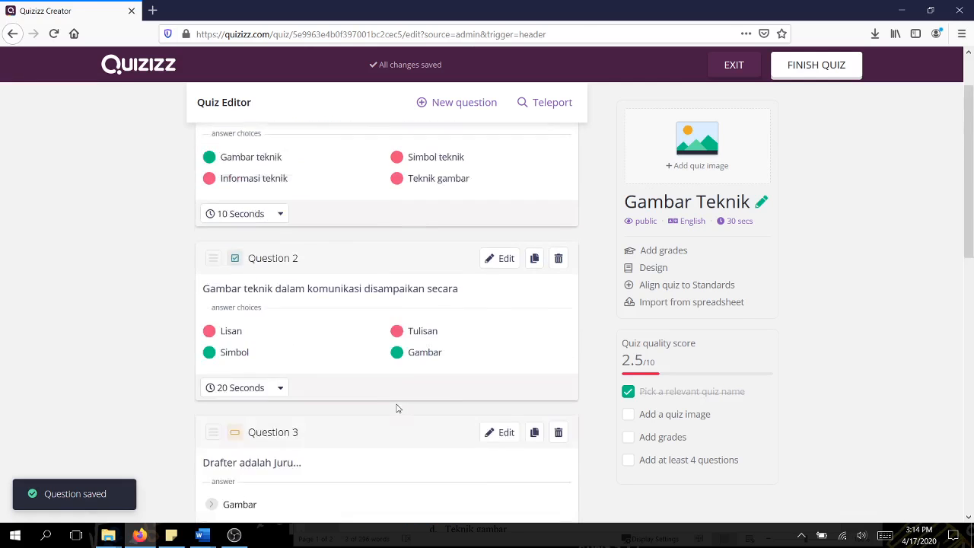
scroll(415, 315, down, 3)
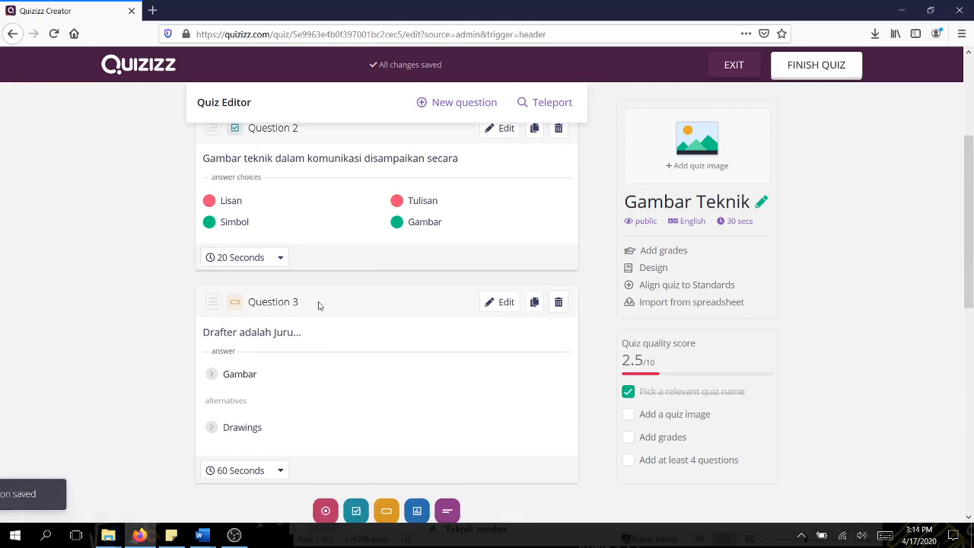
scroll(343, 289, up, 3)
scroll(296, 364, down, 5)
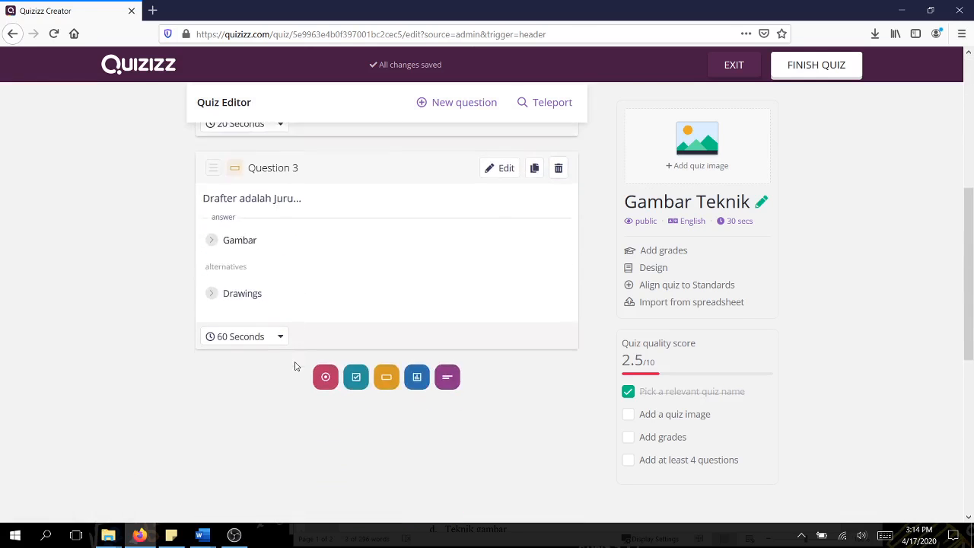
scroll(296, 363, up, 5)
scroll(347, 377, down, 5)
click(417, 377)
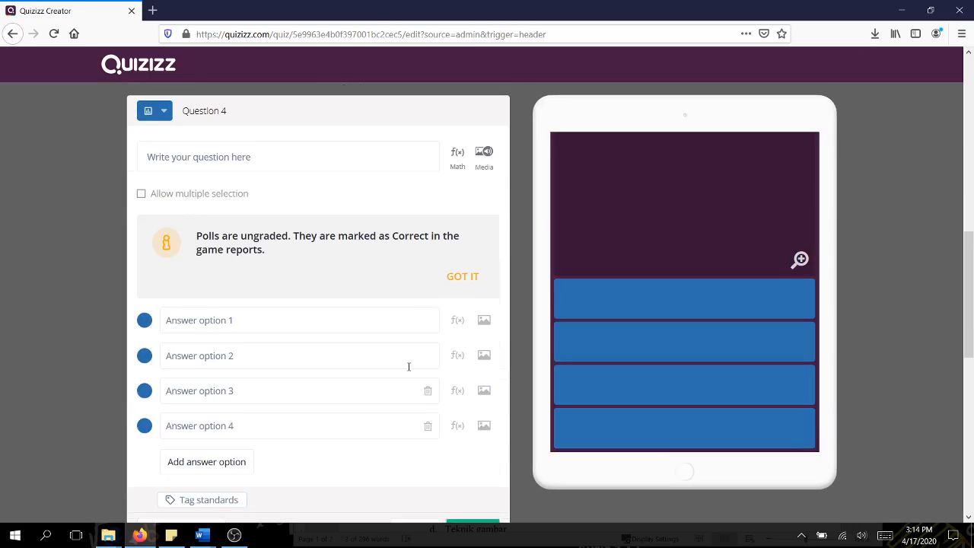
right_click(279, 340)
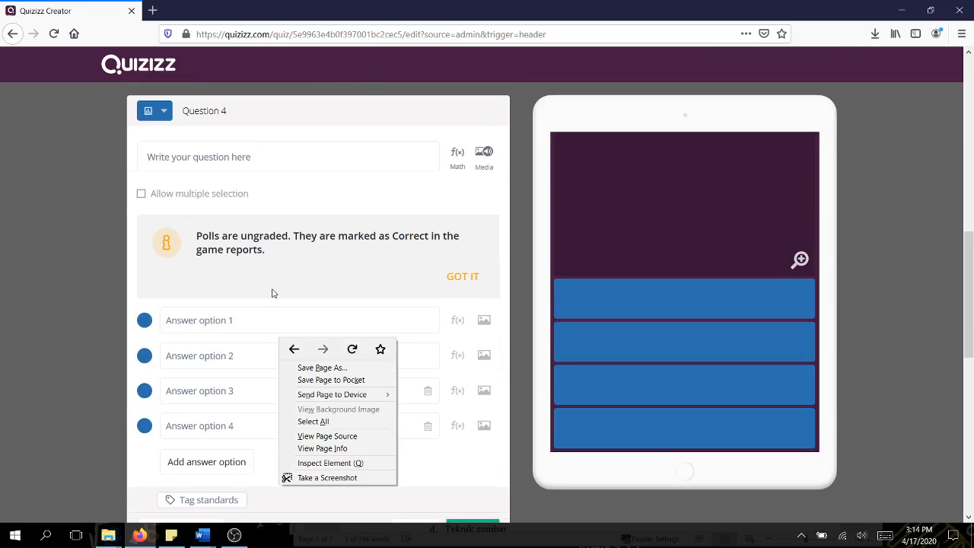
click(228, 303)
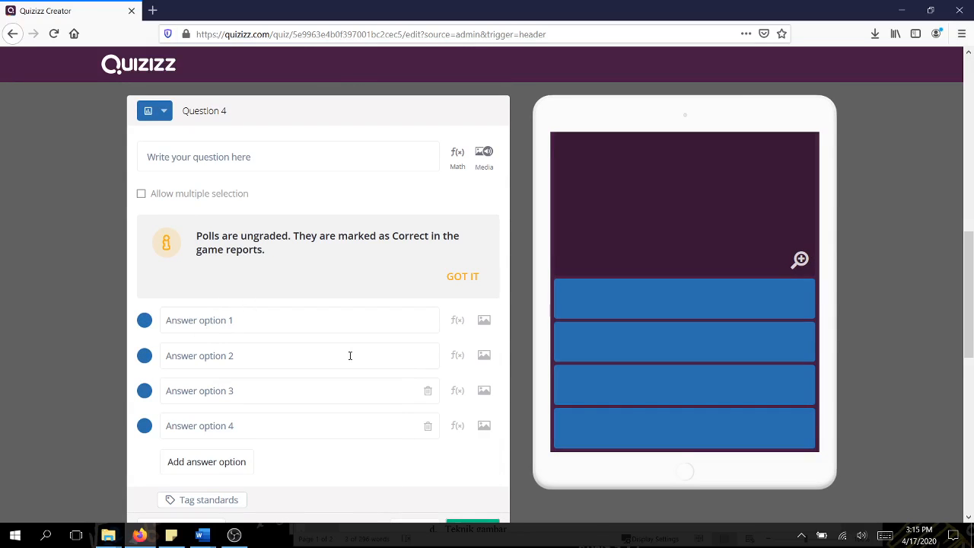
scroll(350, 355, down, 4)
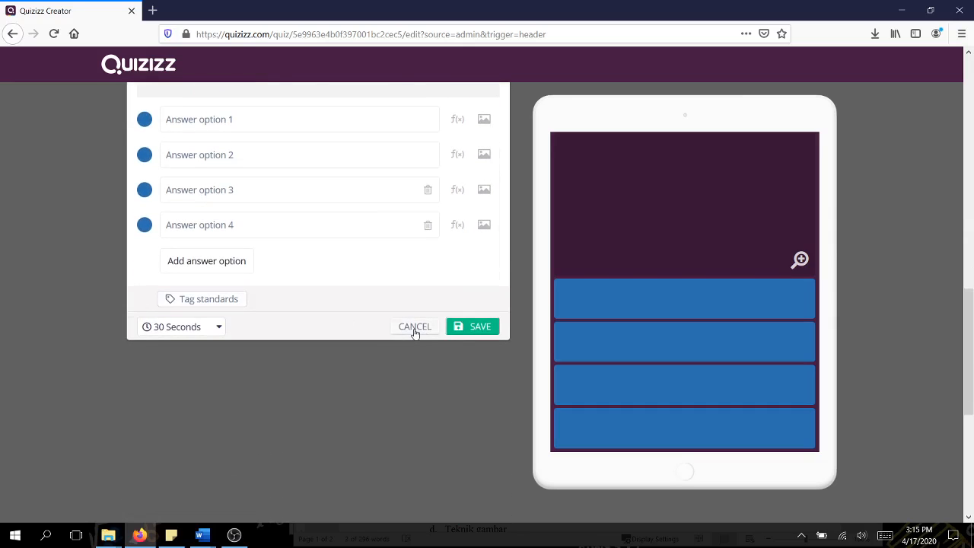
click(414, 329)
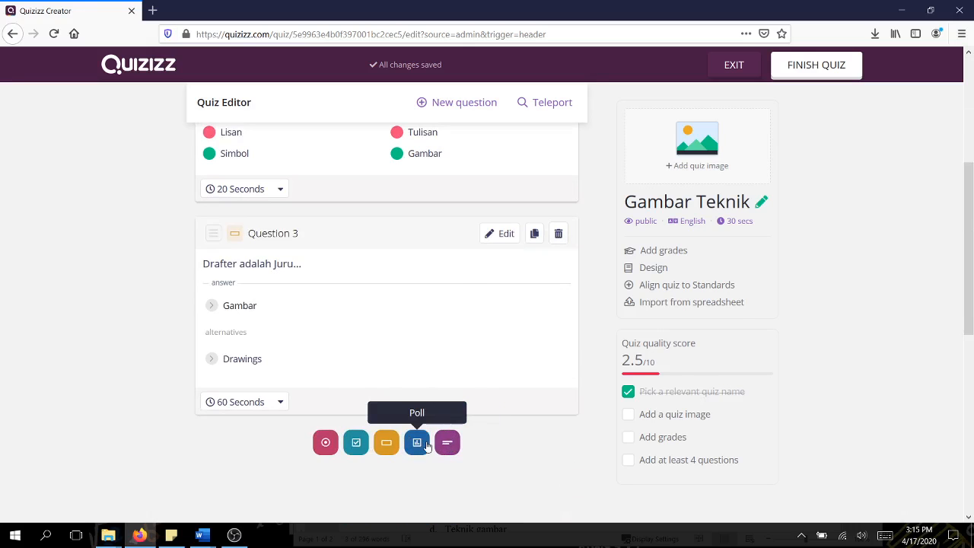
Step: Add an open-ended question with the text "Bagaimana Komentar Saudara dengan adanya kuis ini?"
click(447, 443)
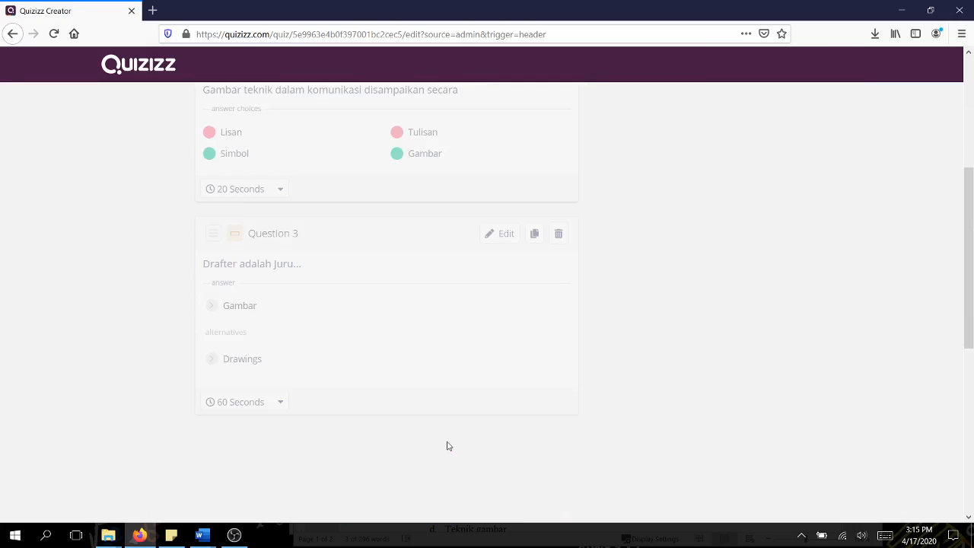
click(244, 158)
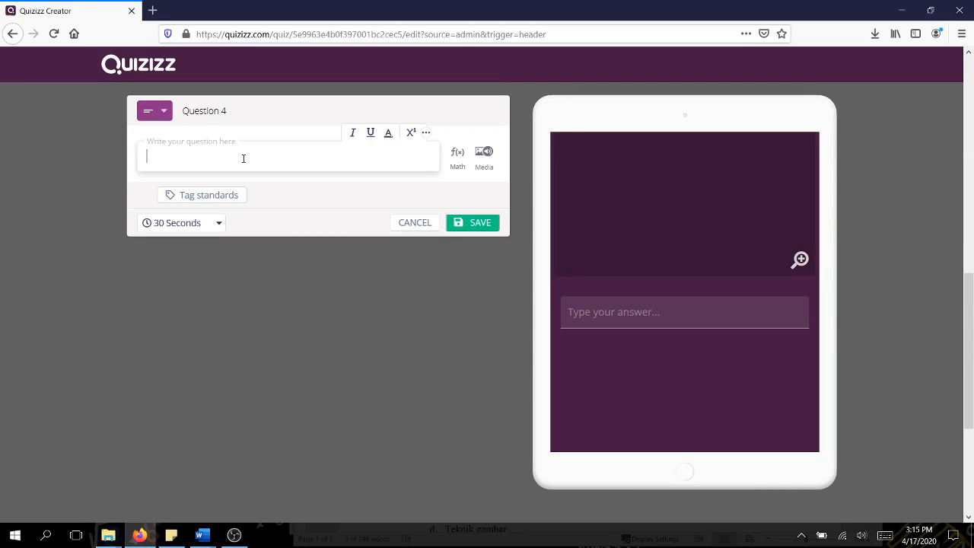
text(Bagaimana)
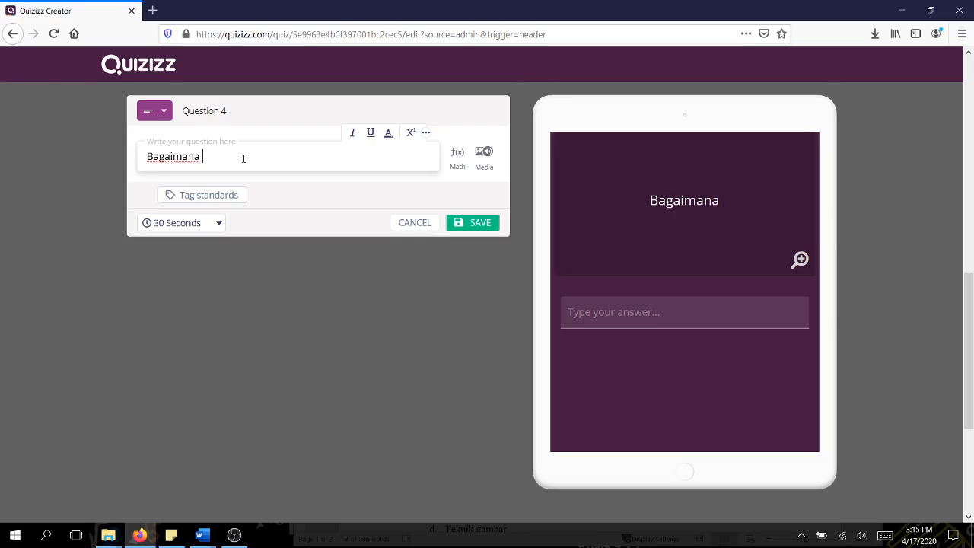
text( Komentar S)
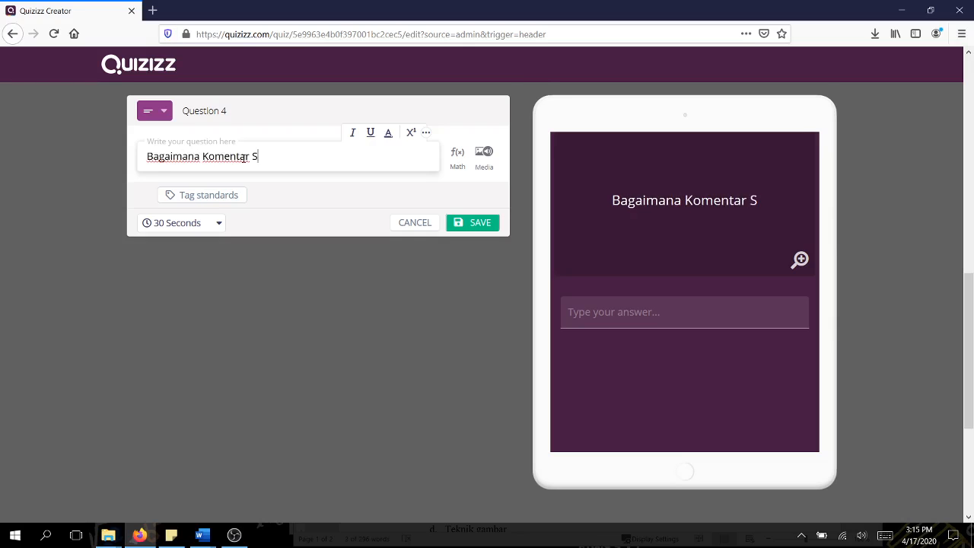
text(audara denga)
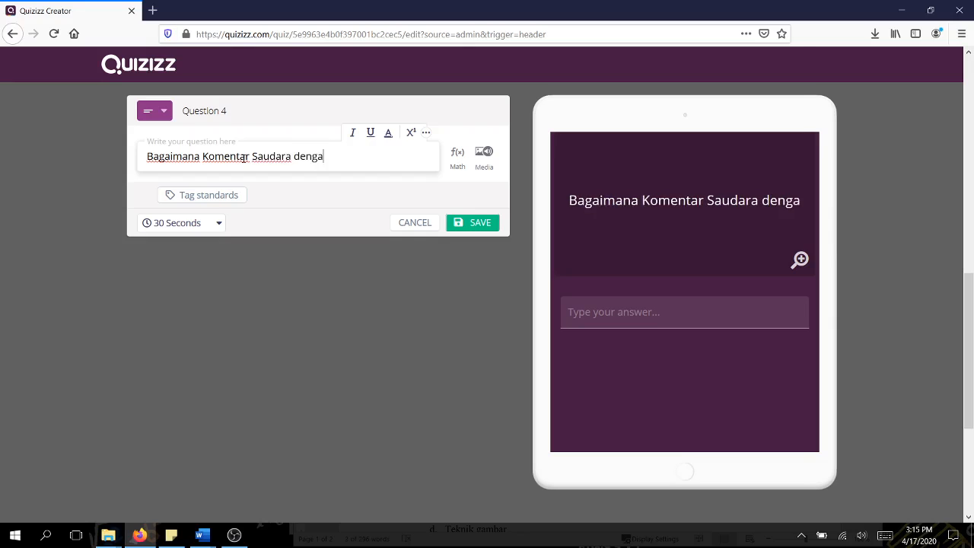
text(n adanya)
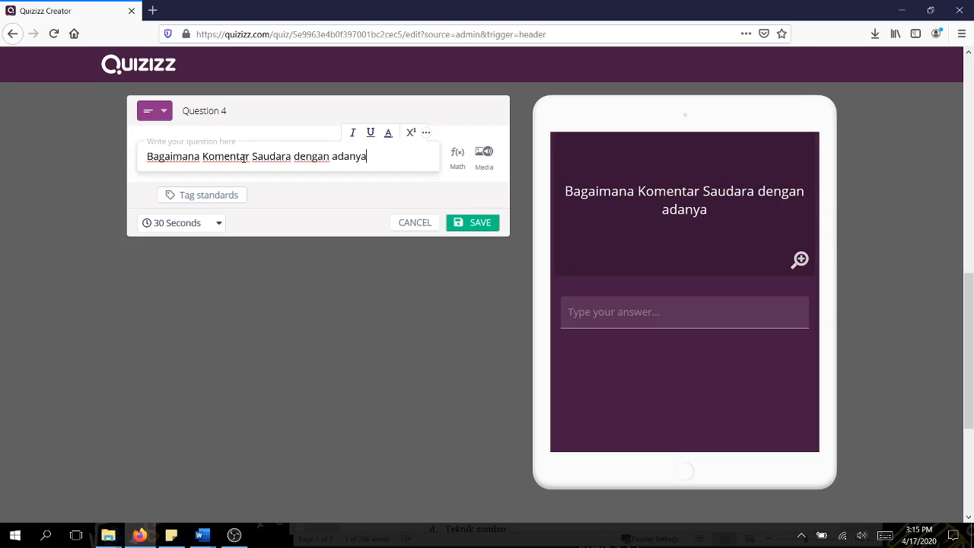
text( kuis)
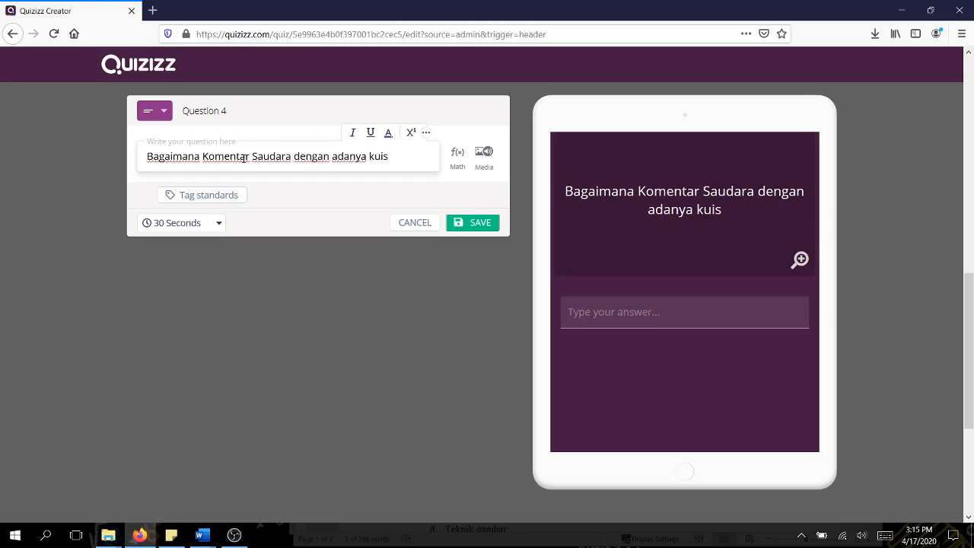
text( ini!)
key(BackSpace)
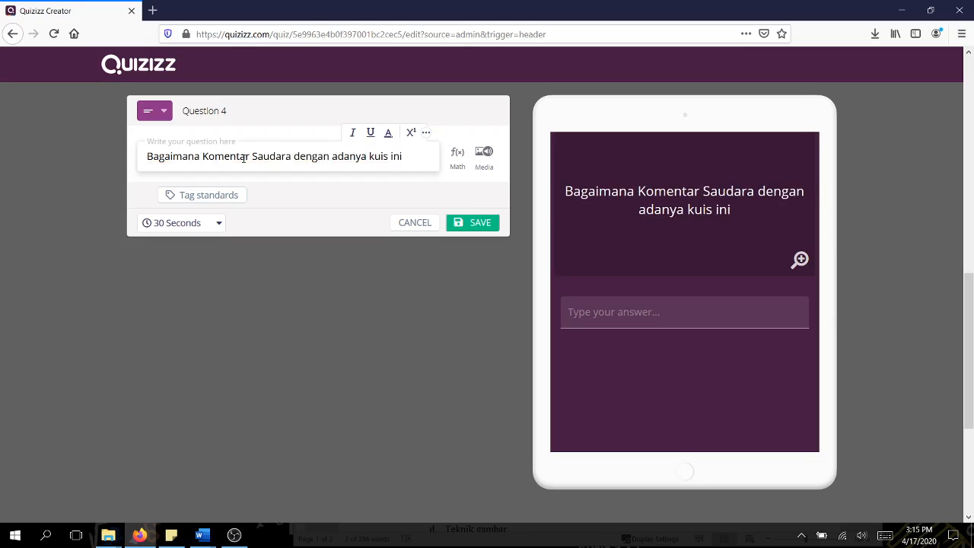
text(?)
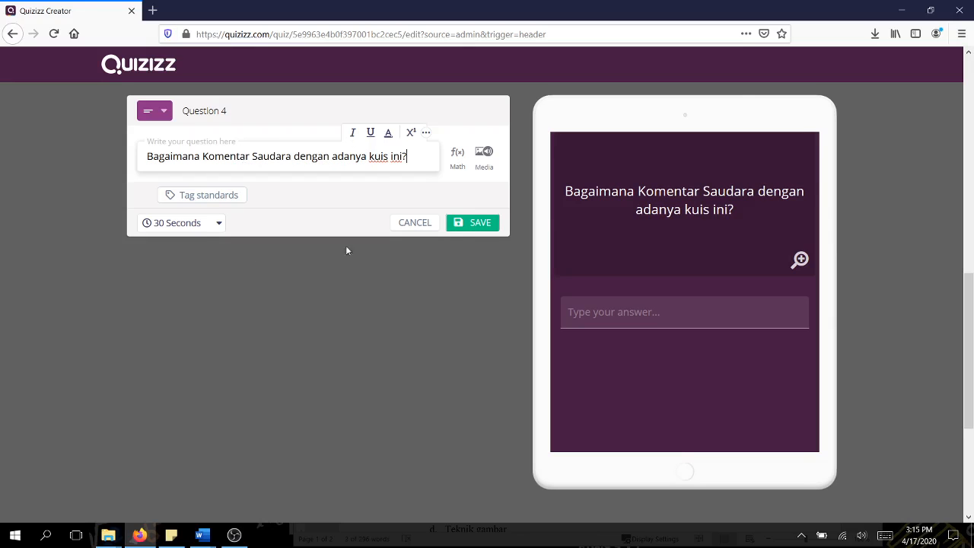
Step: Give question 4 a time limit of 30 seconds and save the question
click(207, 223)
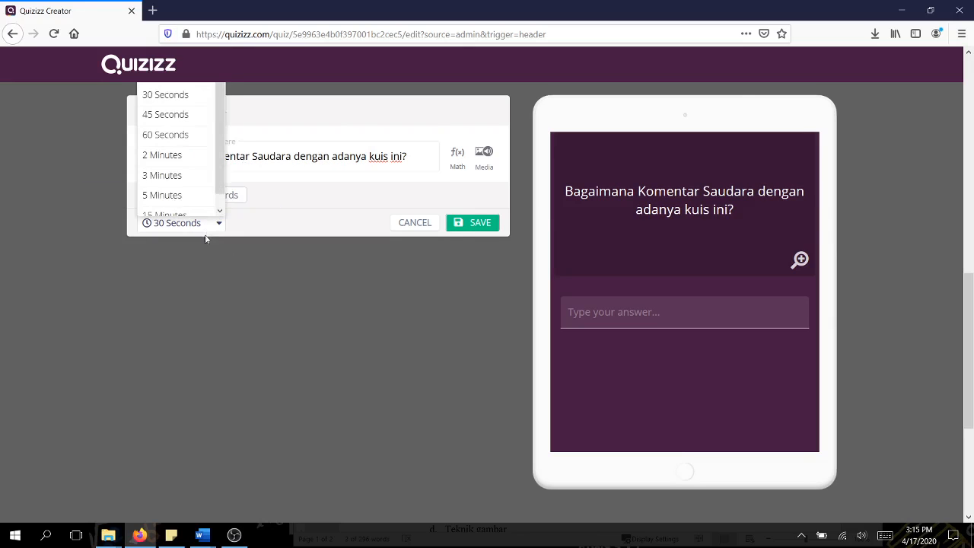
click(170, 188)
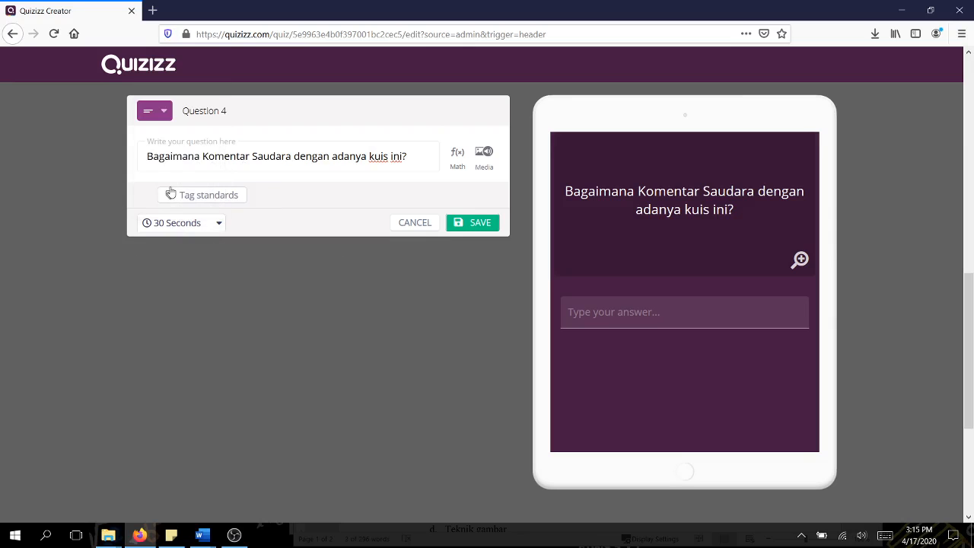
click(471, 223)
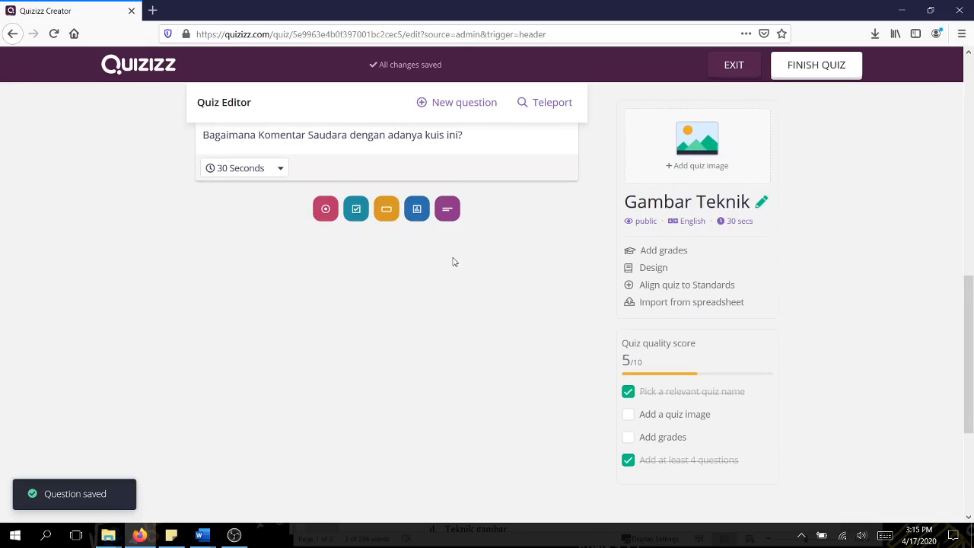
Step: Review all four saved questions and the quiz quality checklist, including the items on quiz name and quiz image
scroll(442, 300, up, 7)
scroll(417, 167, up, 2)
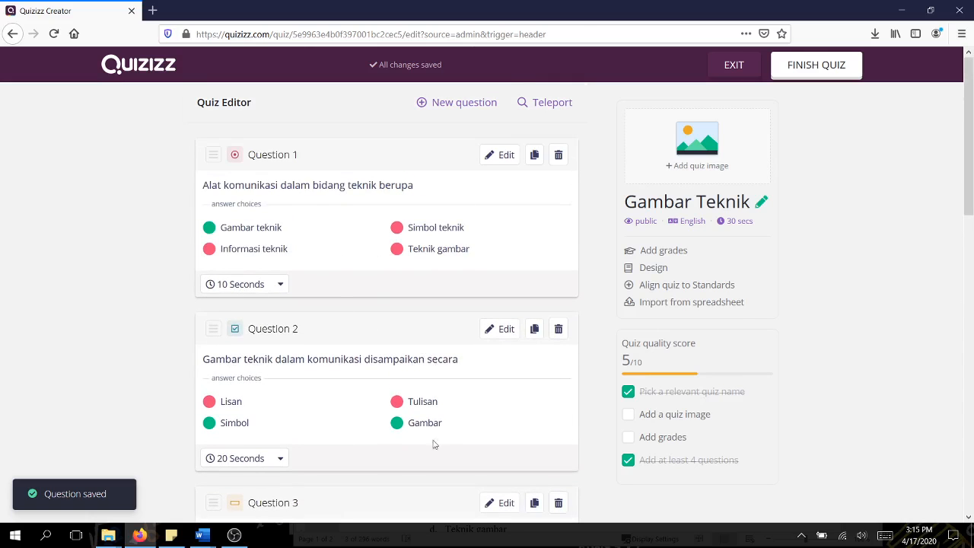
scroll(434, 444, down, 4)
scroll(325, 371, down, 5)
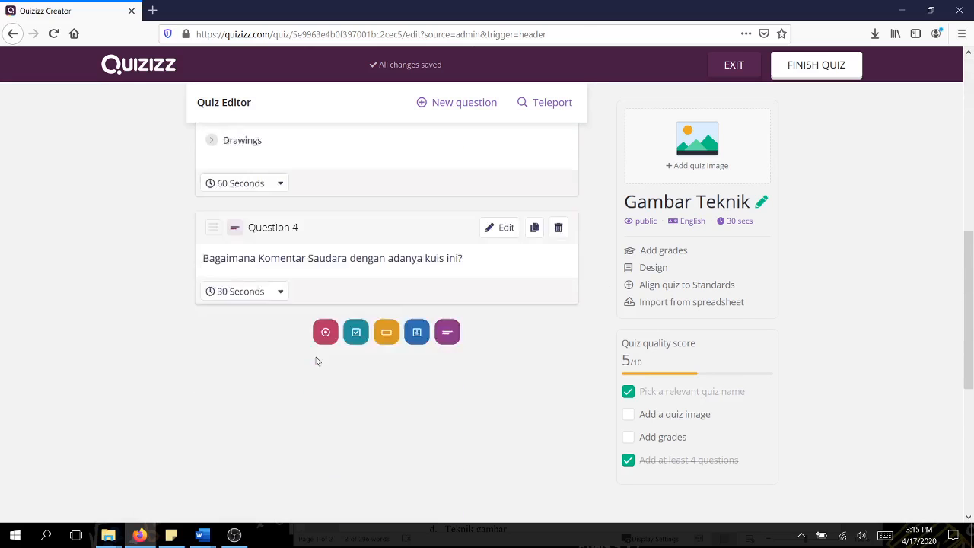
scroll(337, 315, up, 5)
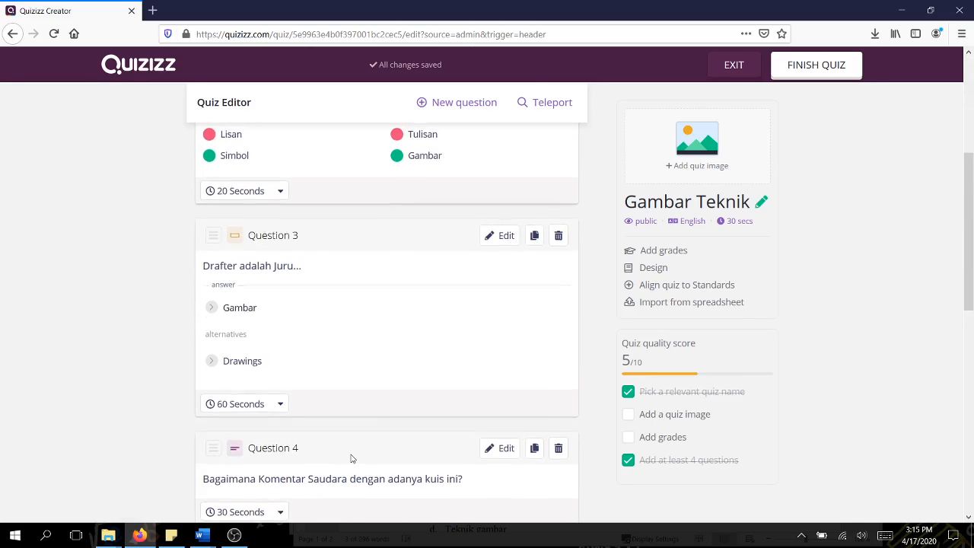
scroll(358, 449, up, 4)
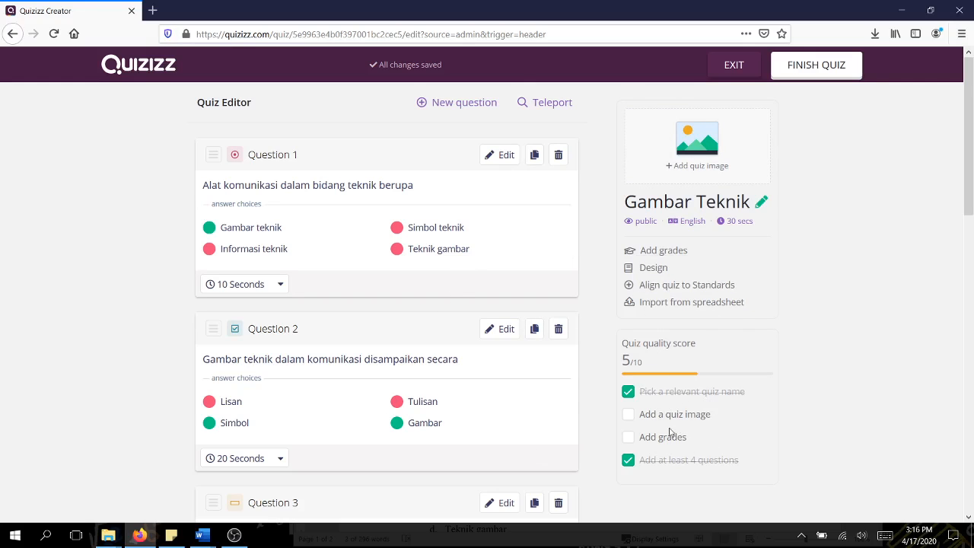
drag(642, 393, 753, 388)
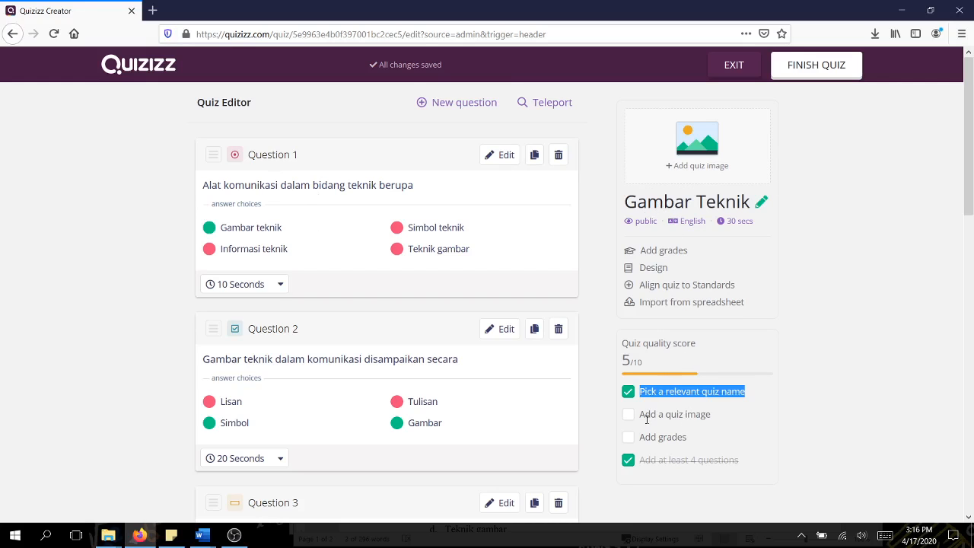
drag(641, 416, 743, 418)
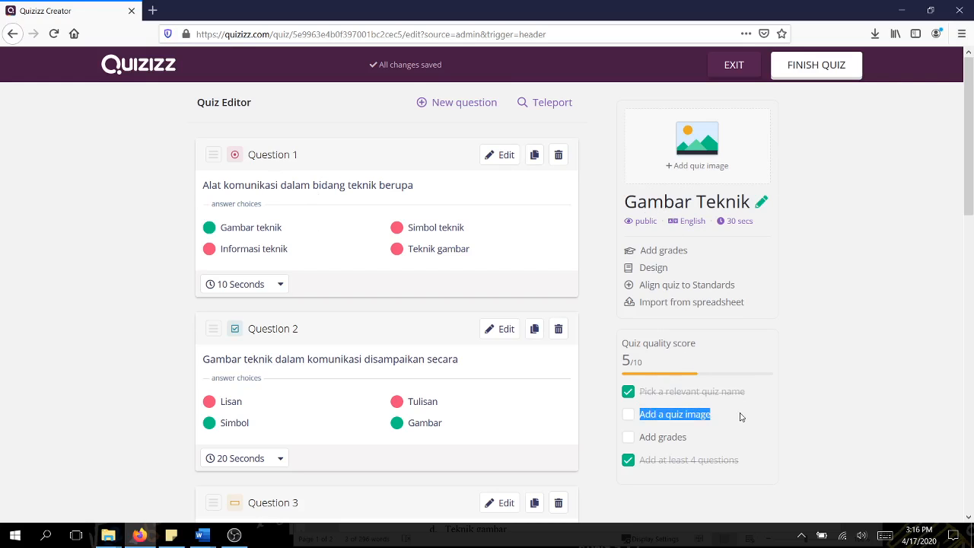
Step: Upload the "index" image from the Desktop as the quiz's title image
click(700, 169)
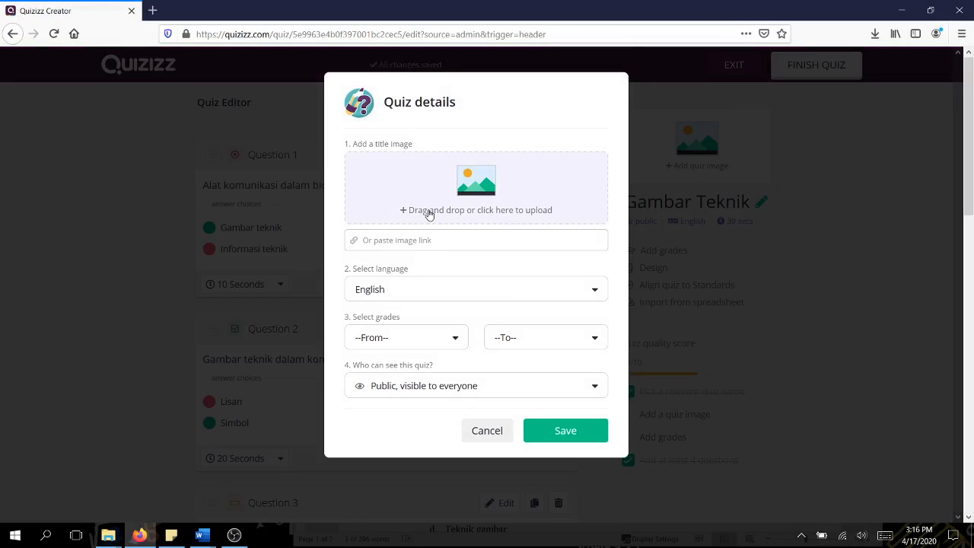
click(429, 210)
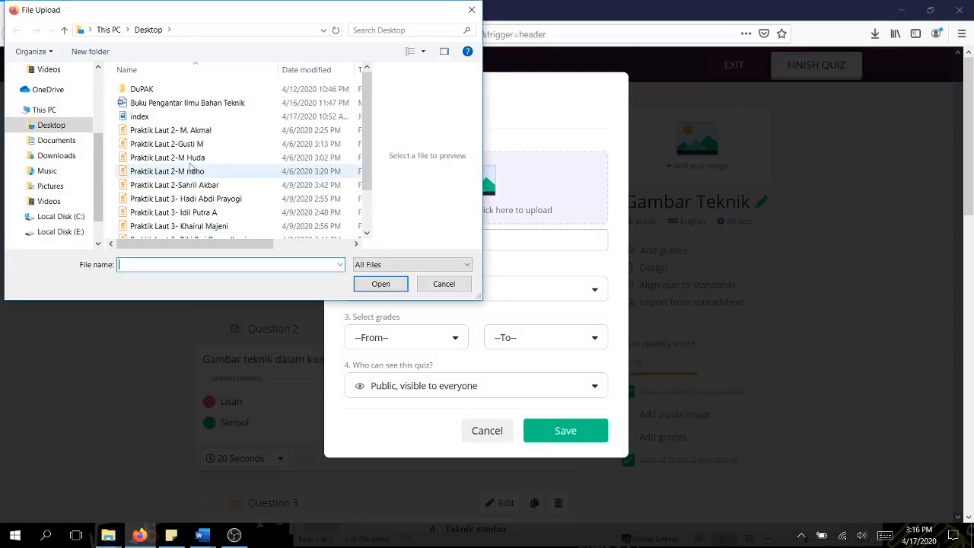
click(139, 116)
click(380, 283)
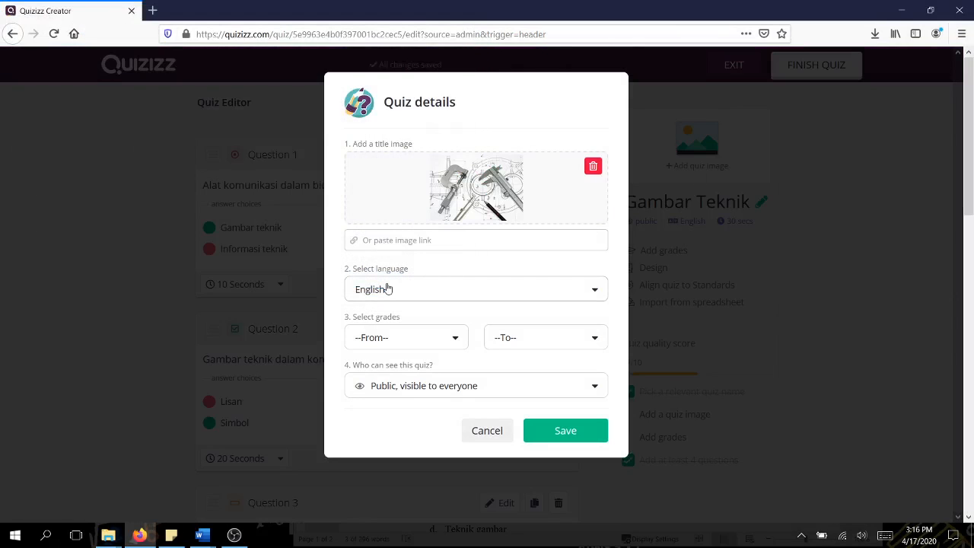
Step: Set the quiz language to Indonesian
click(448, 290)
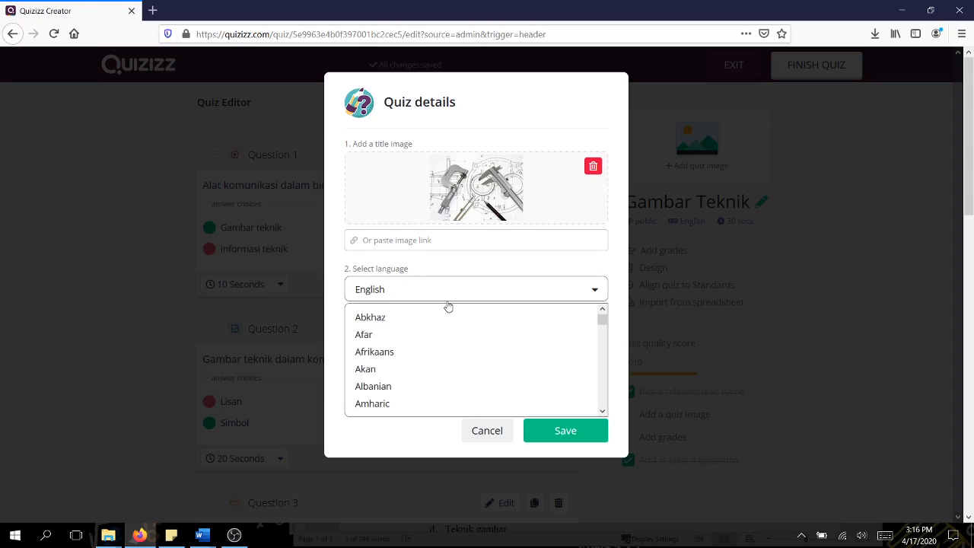
scroll(456, 384, down, 10)
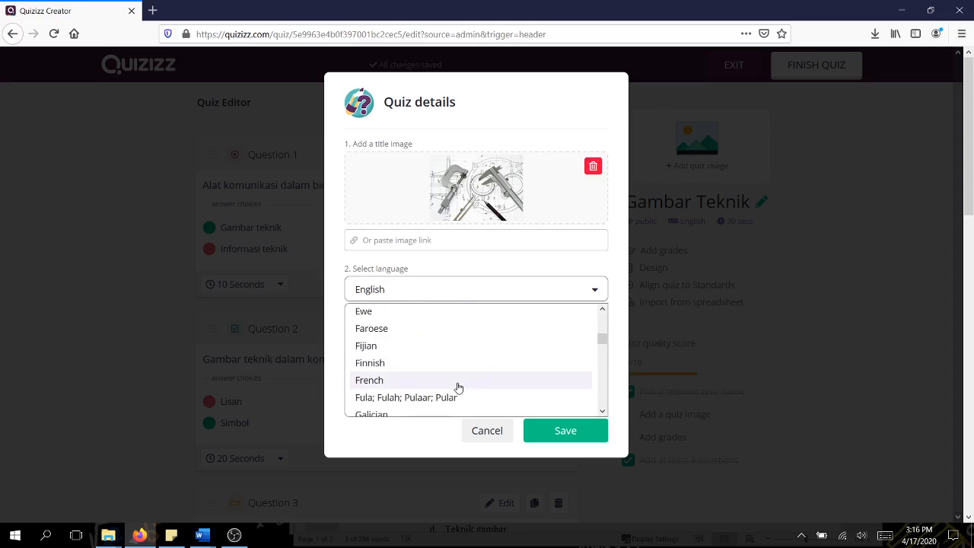
scroll(455, 384, up, 4)
scroll(454, 384, up, 2)
scroll(454, 376, down, 6)
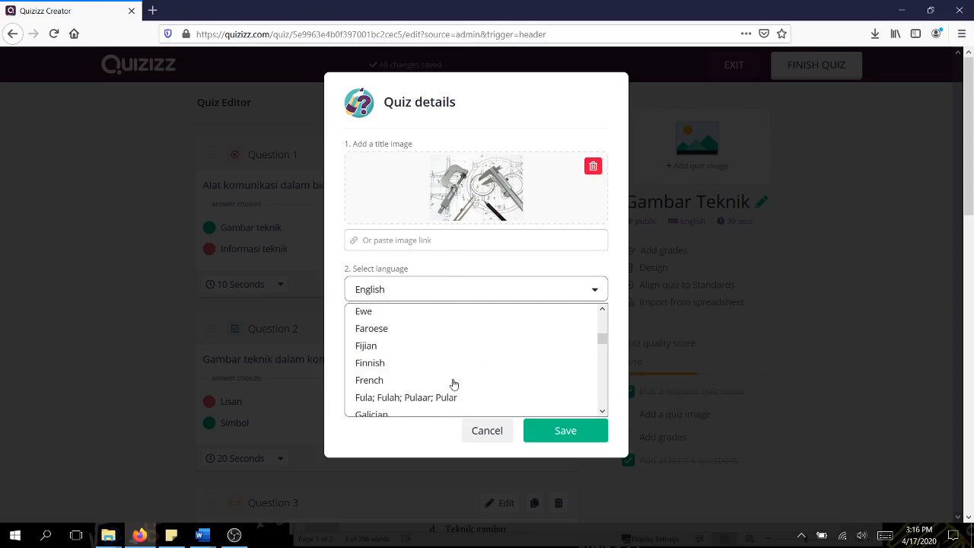
click(452, 369)
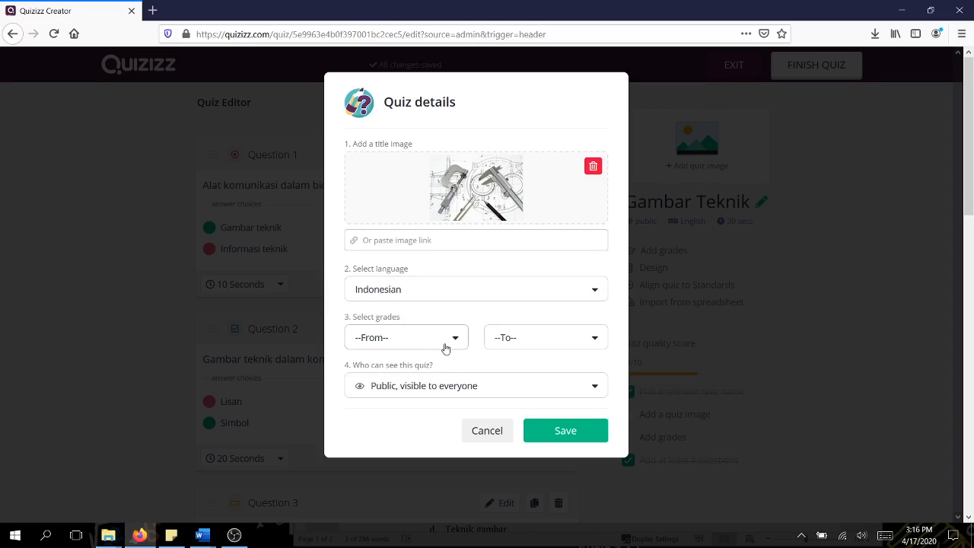
Step: Set the grade range from 1st to 10th and save the quiz details
click(451, 345)
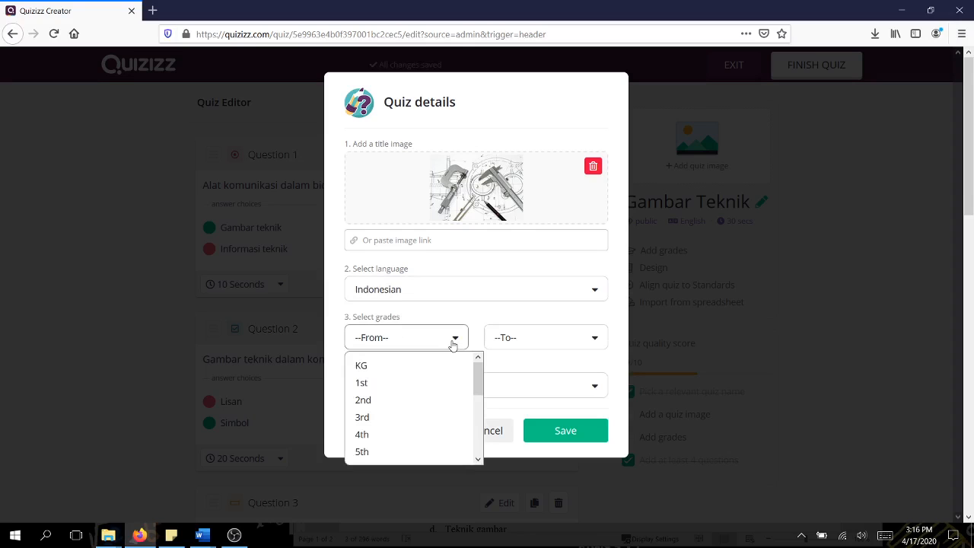
click(437, 385)
click(546, 342)
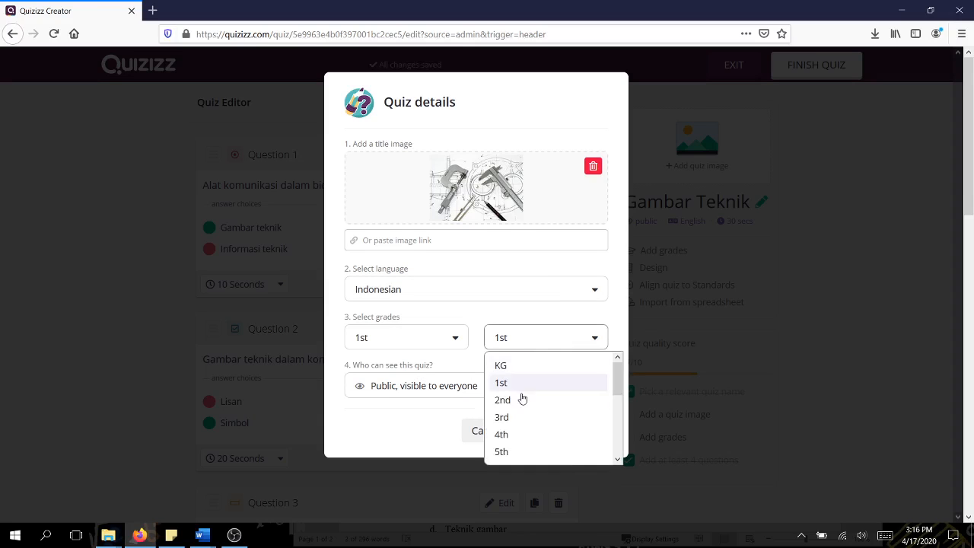
click(516, 419)
click(536, 344)
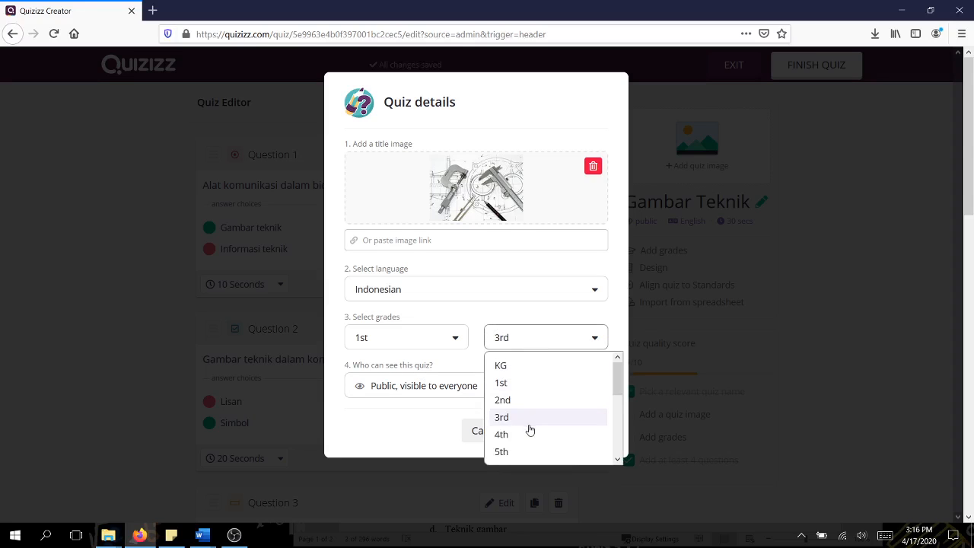
click(516, 453)
click(566, 342)
scroll(563, 413, down, 3)
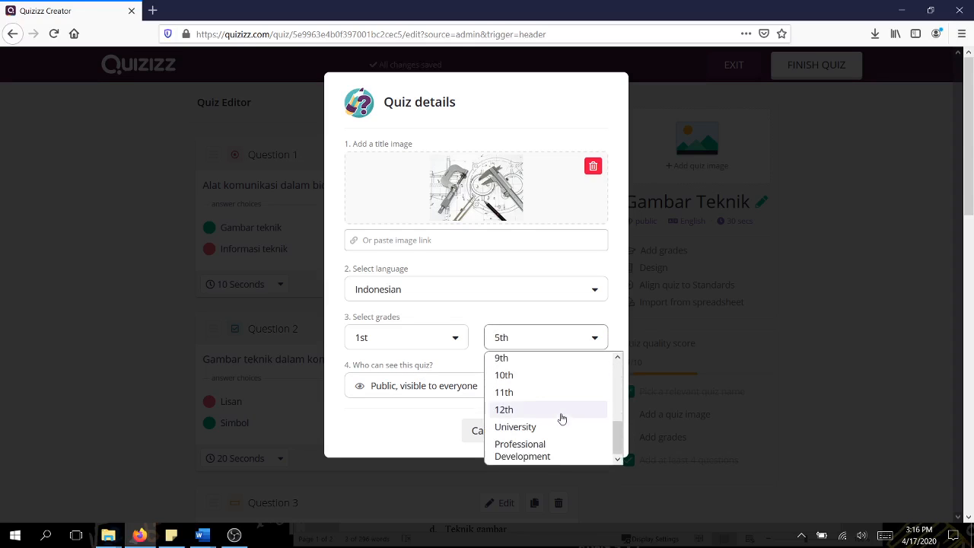
click(543, 375)
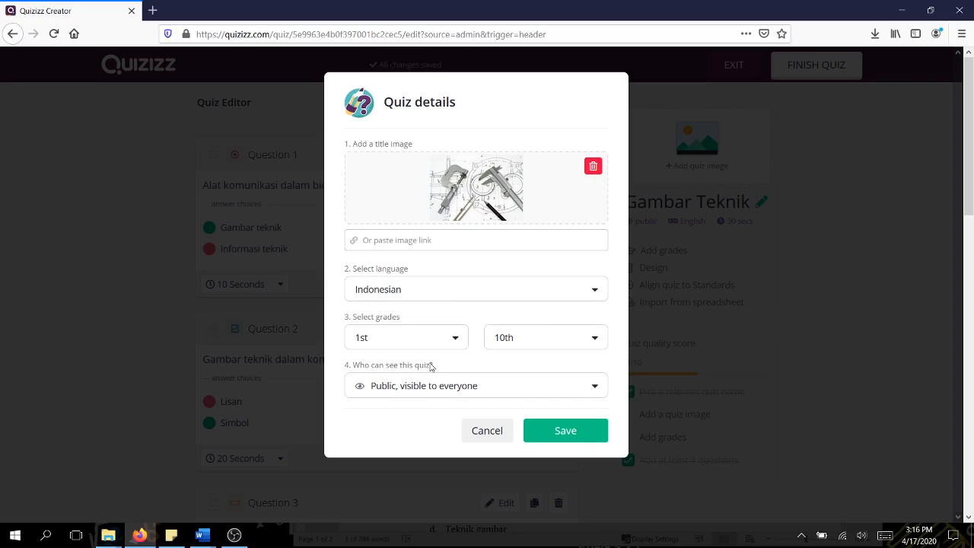
click(580, 432)
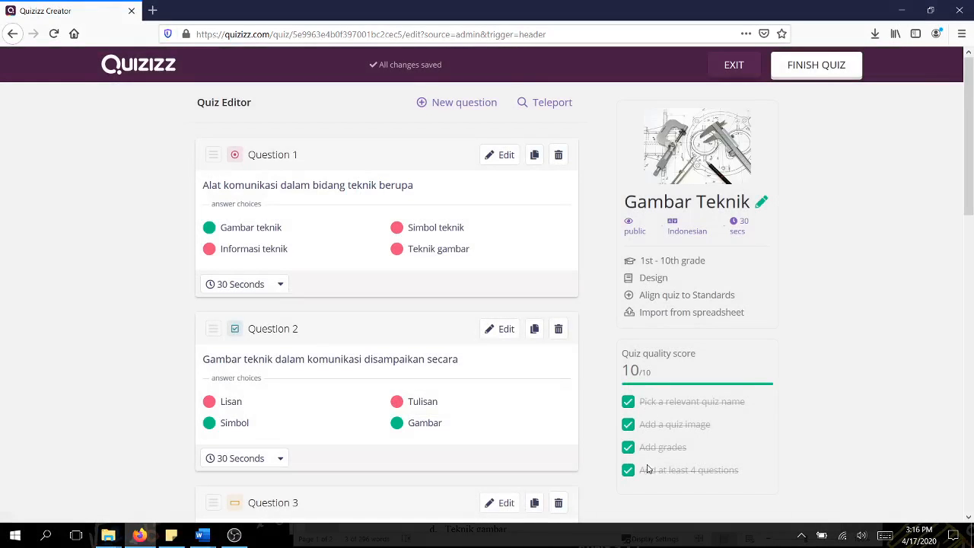
Step: Review the questions in the editor, then examine the spreadsheet import options and the quiz's name and subject settings
scroll(668, 355, down, 3)
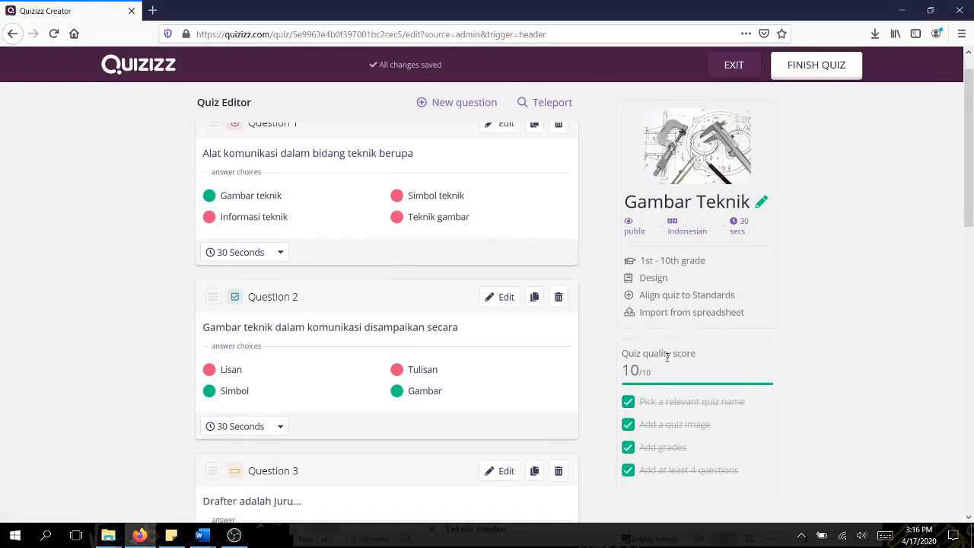
scroll(341, 354, up, 3)
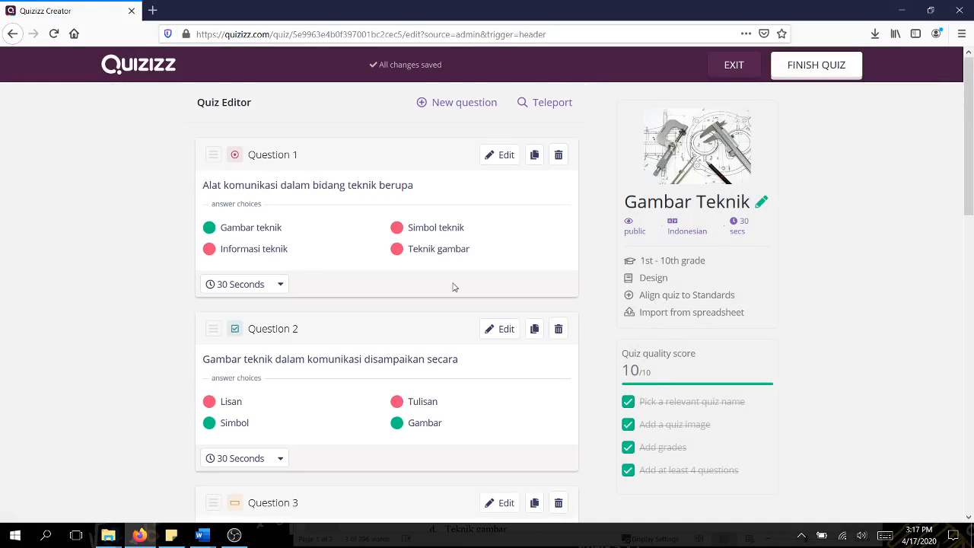
scroll(383, 337, down, 7)
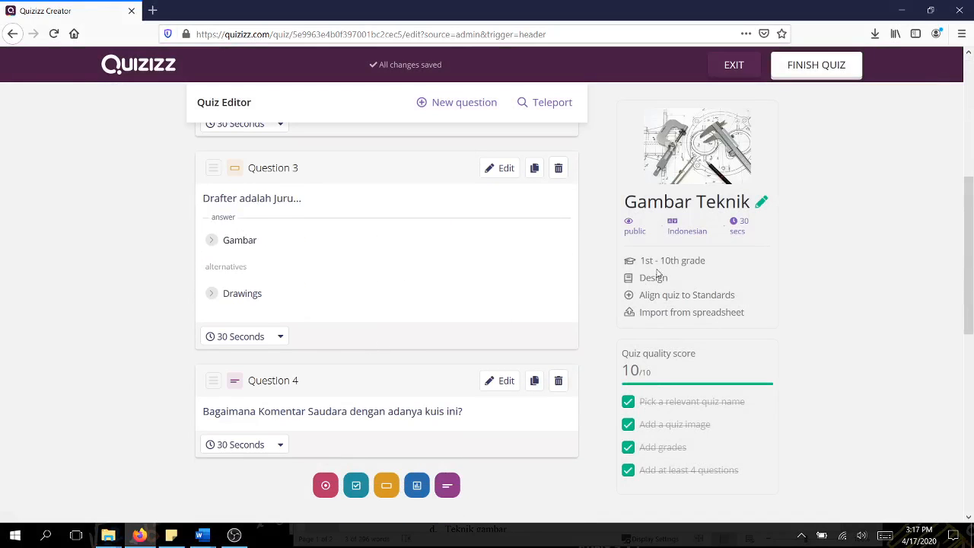
scroll(684, 289, up, 6)
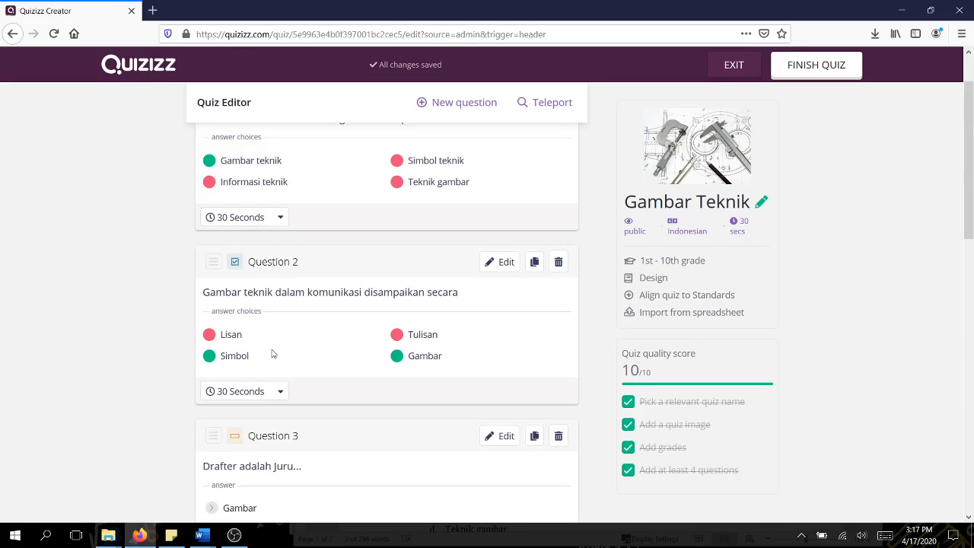
click(689, 315)
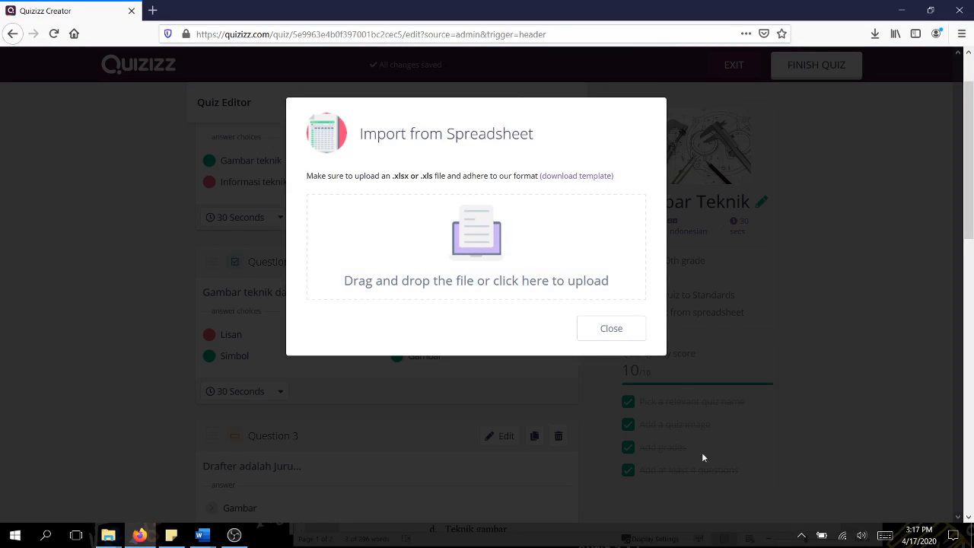
click(611, 328)
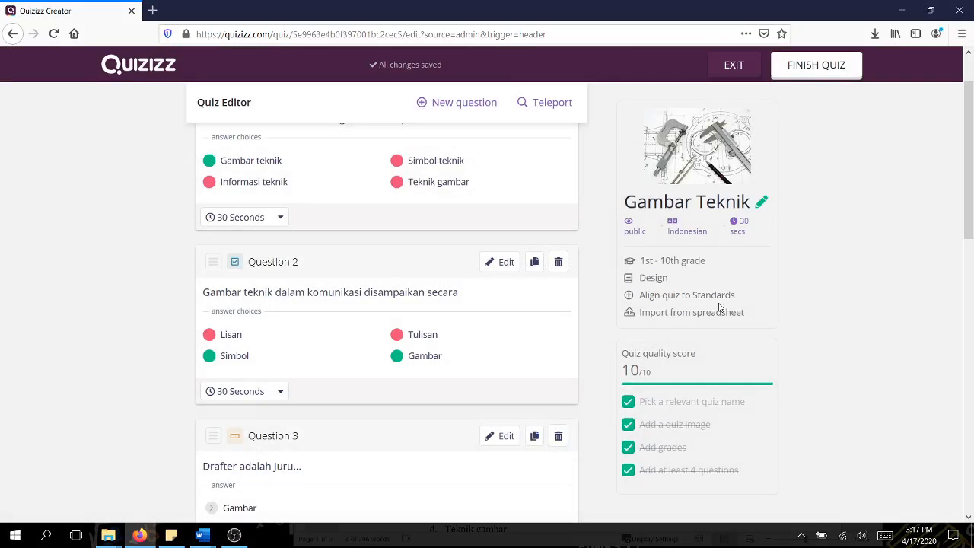
click(647, 287)
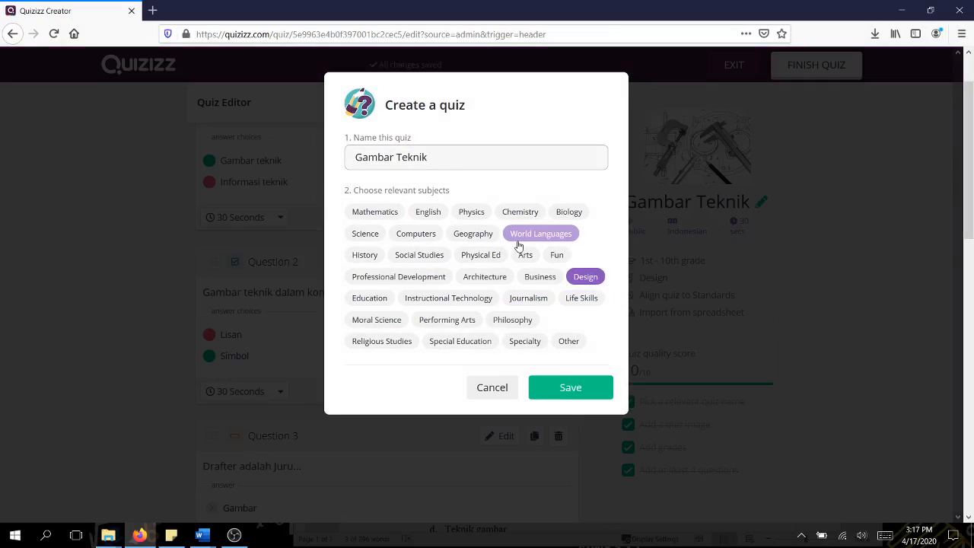
click(490, 388)
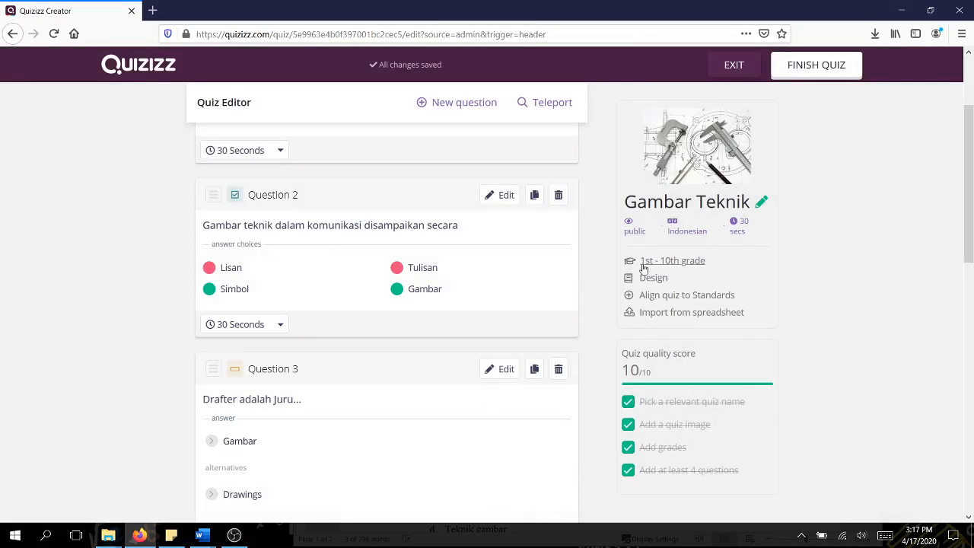
Step: Finish the "Gambar Teknik" quiz and look over the questions on its quiz page
scroll(714, 275, up, 3)
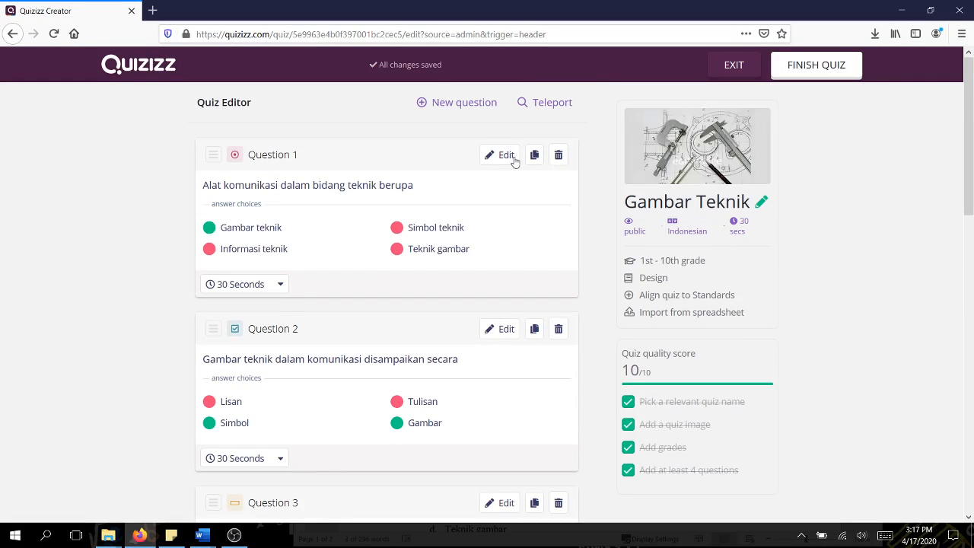
scroll(458, 300, down, 10)
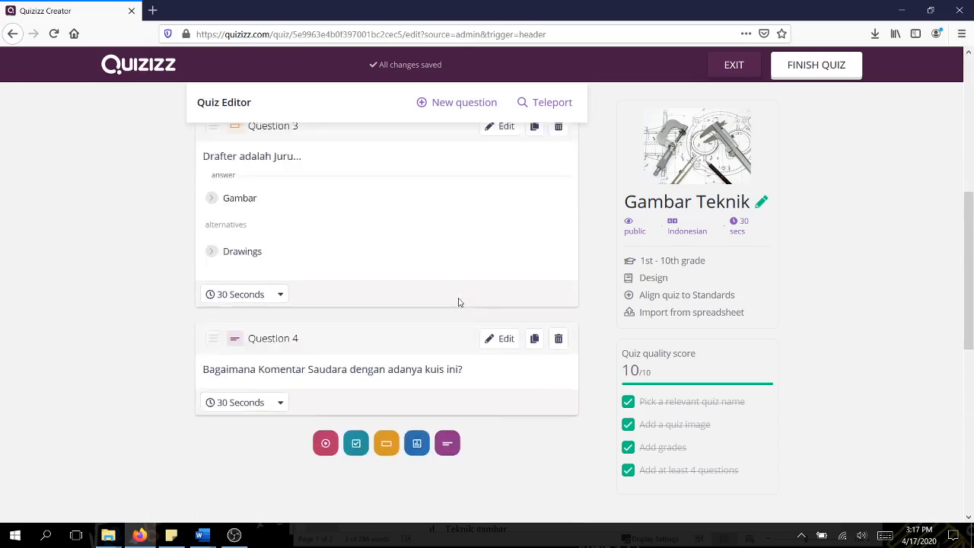
scroll(458, 302, up, 10)
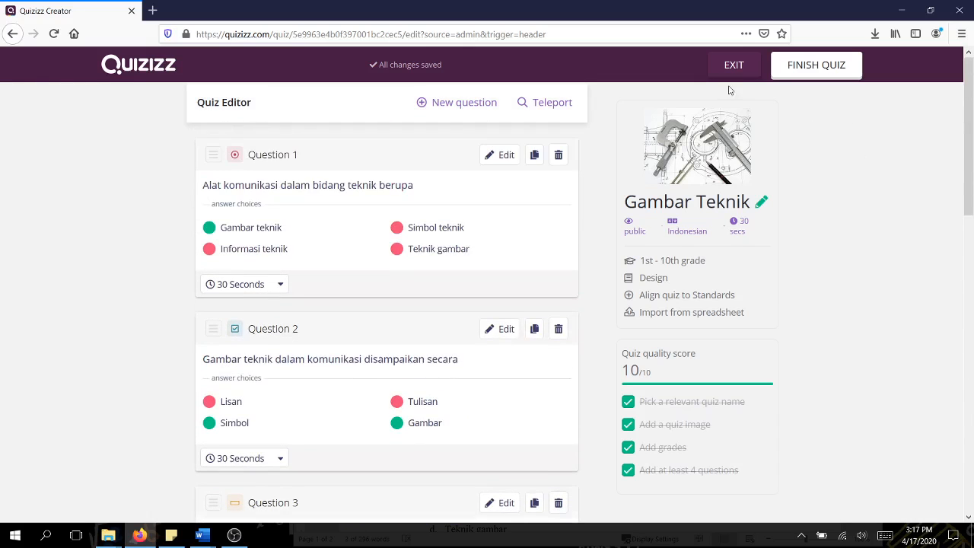
click(815, 68)
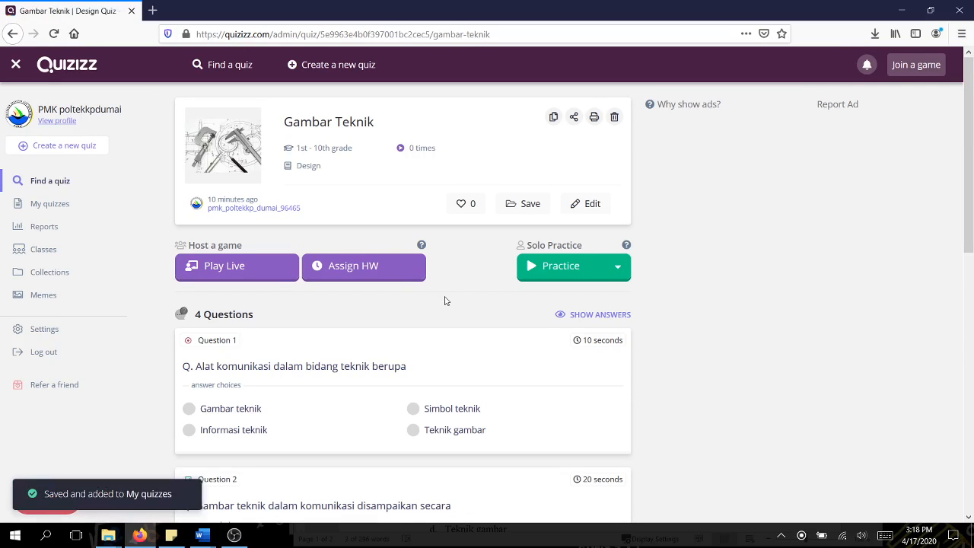
scroll(375, 322, down, 4)
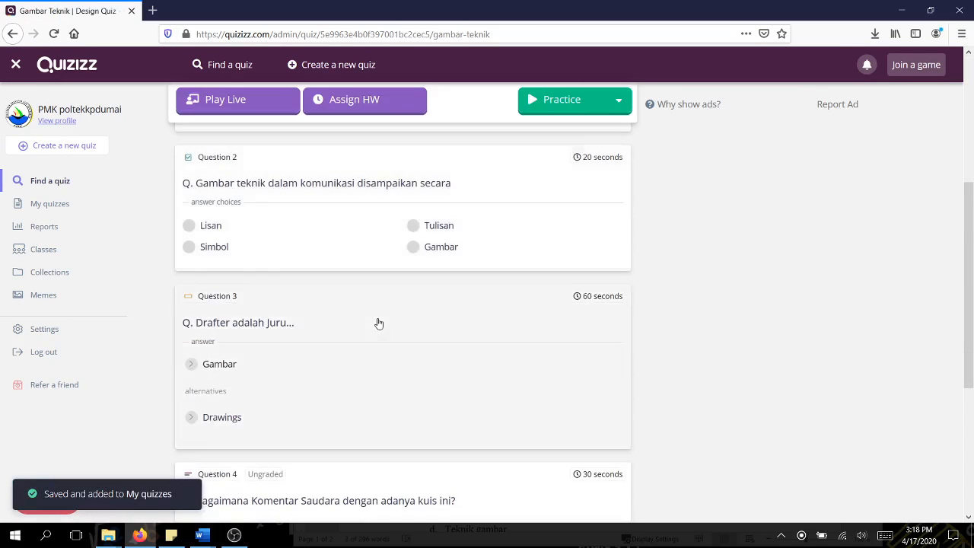
Step: Host a live game of the "Gambar Teknik" quiz in Classic mode
scroll(376, 321, up, 4)
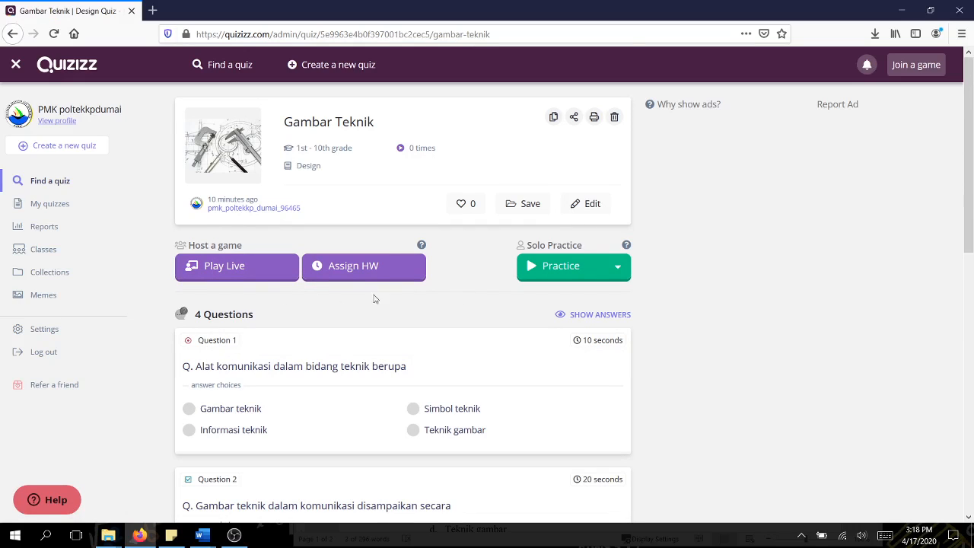
click(239, 272)
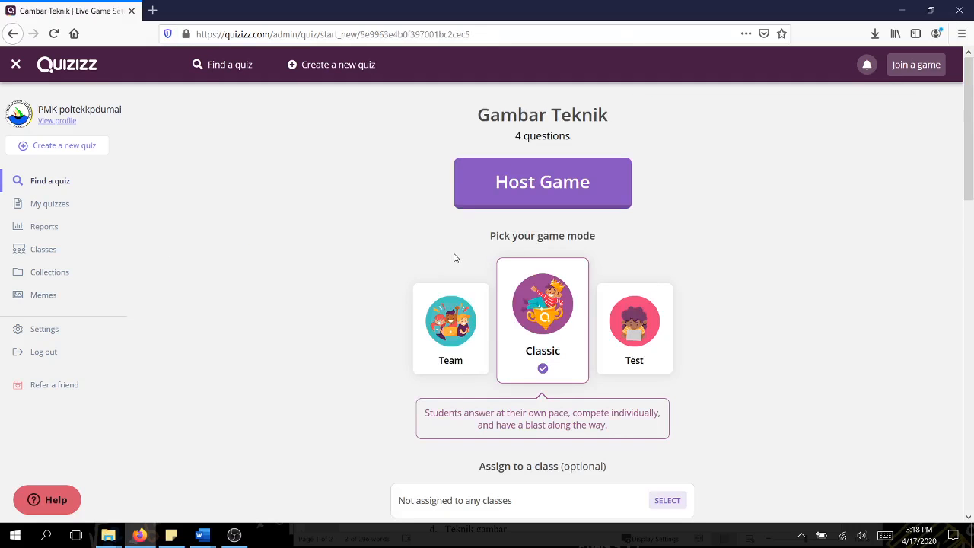
click(634, 343)
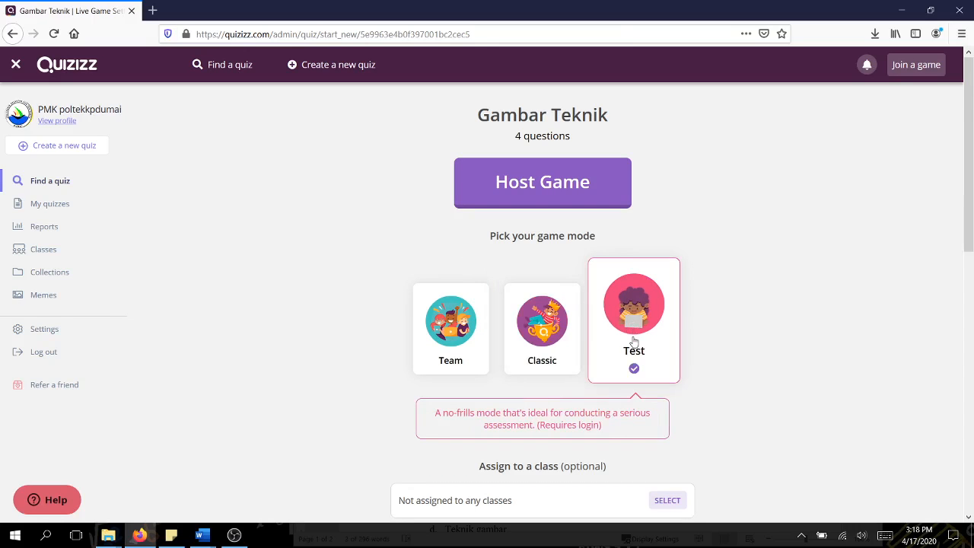
click(567, 348)
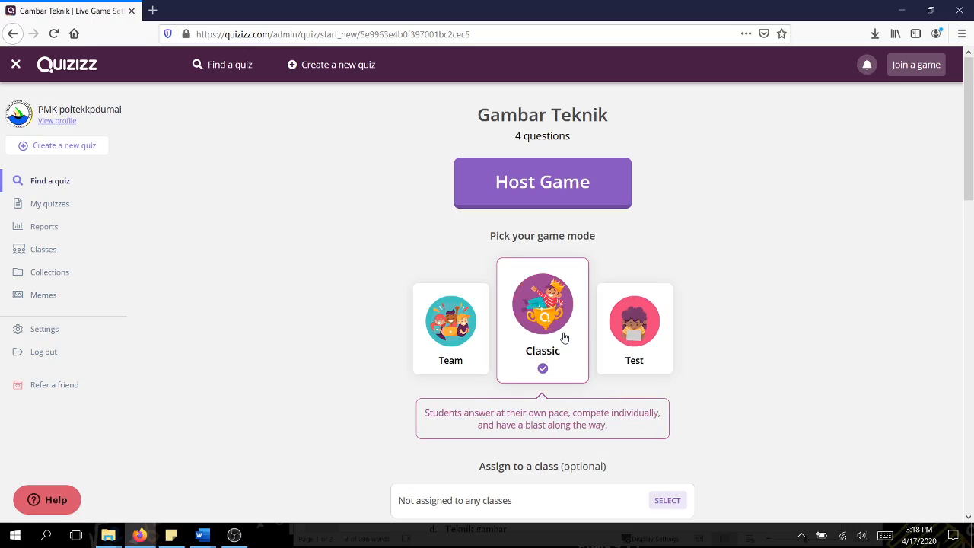
scroll(578, 203, down, 3)
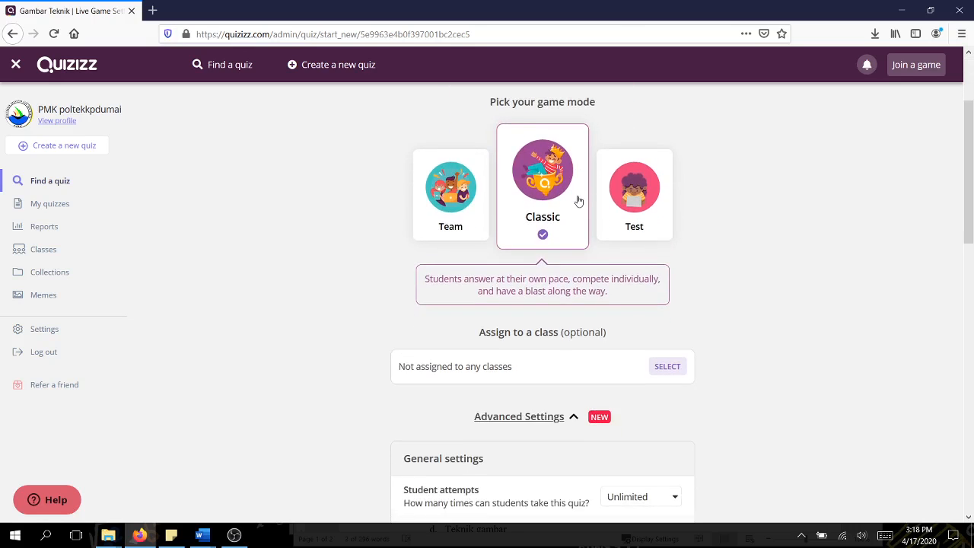
scroll(578, 204, up, 3)
click(578, 204)
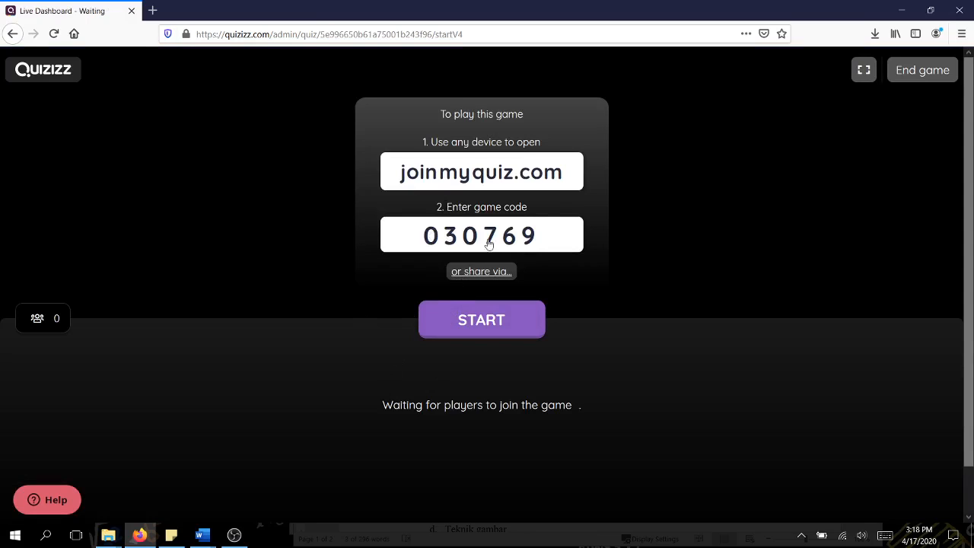
Step: Examine the link-sharing options for the live game, then return to the waiting lobby
click(483, 272)
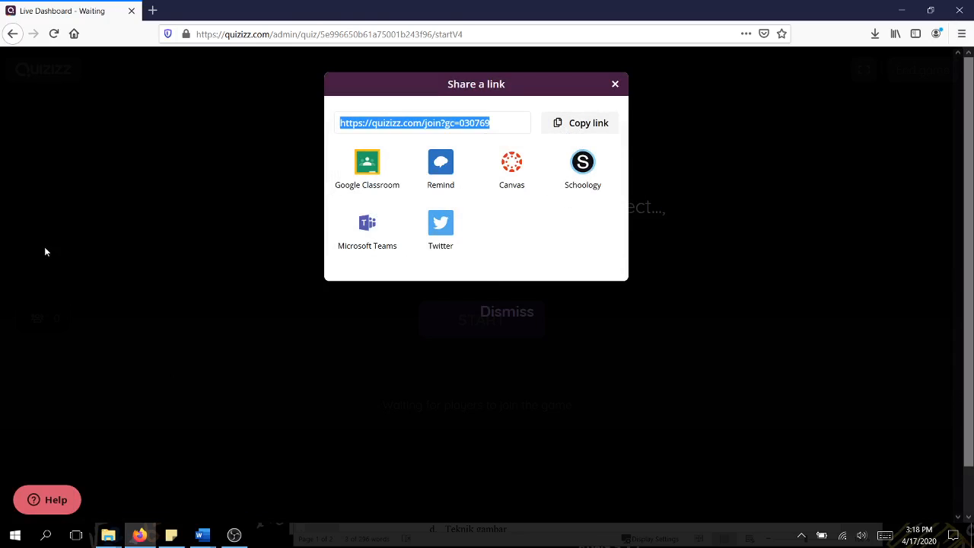
click(614, 89)
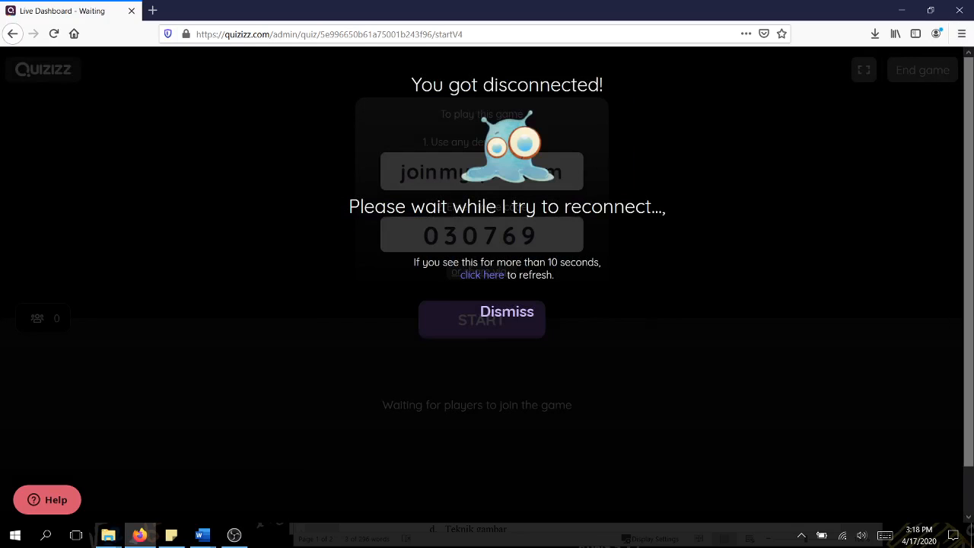
click(523, 319)
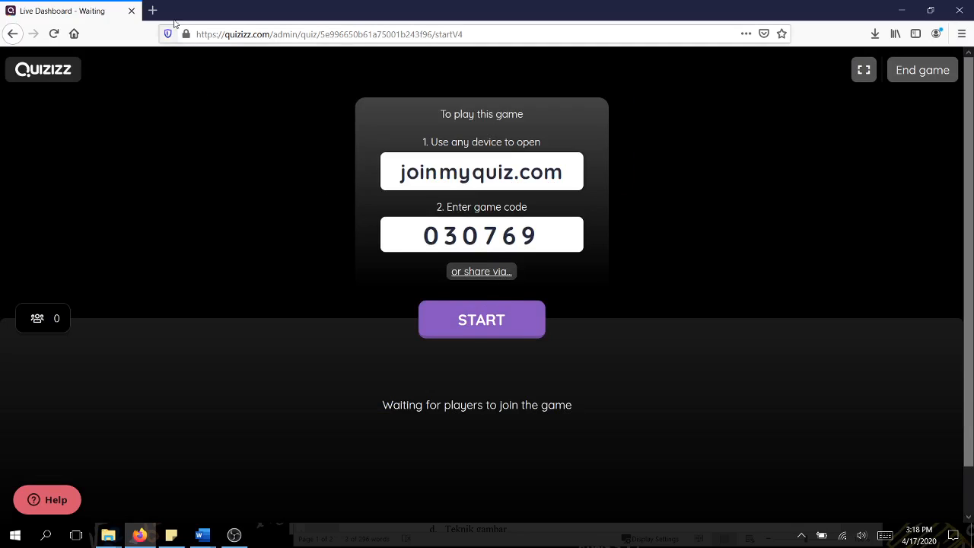
Step: Open the game's join page in a single extra tab and enter the game as a player named "Test"
click(439, 181)
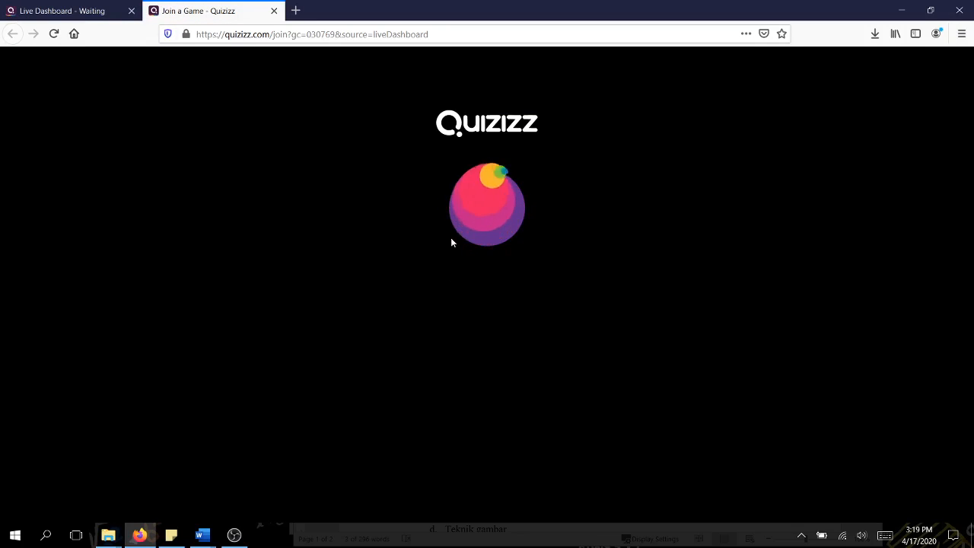
click(61, 11)
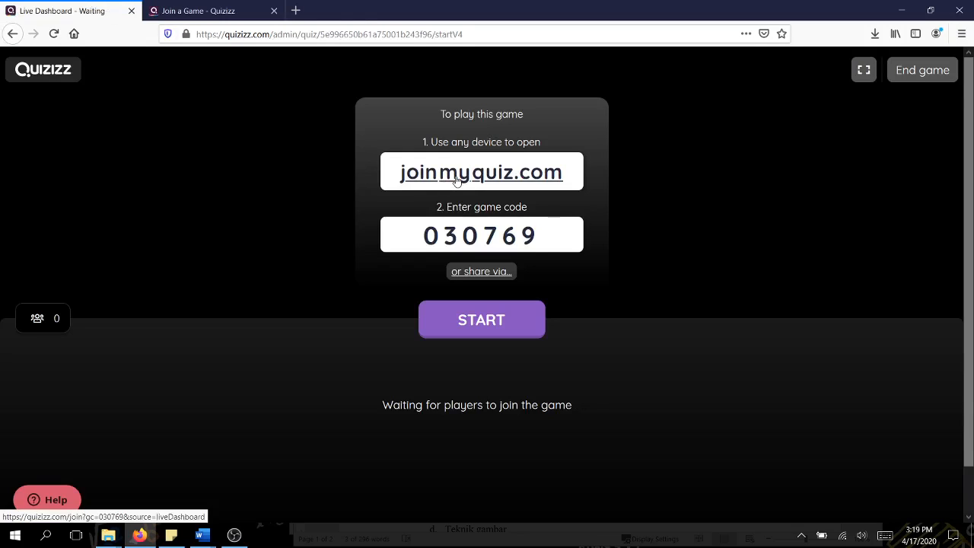
click(457, 179)
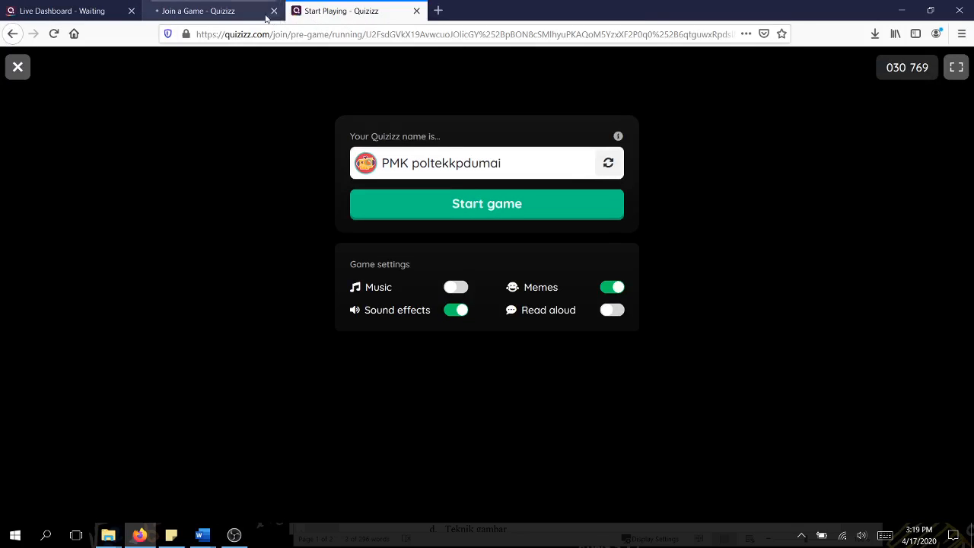
click(273, 11)
drag(514, 164, 371, 168)
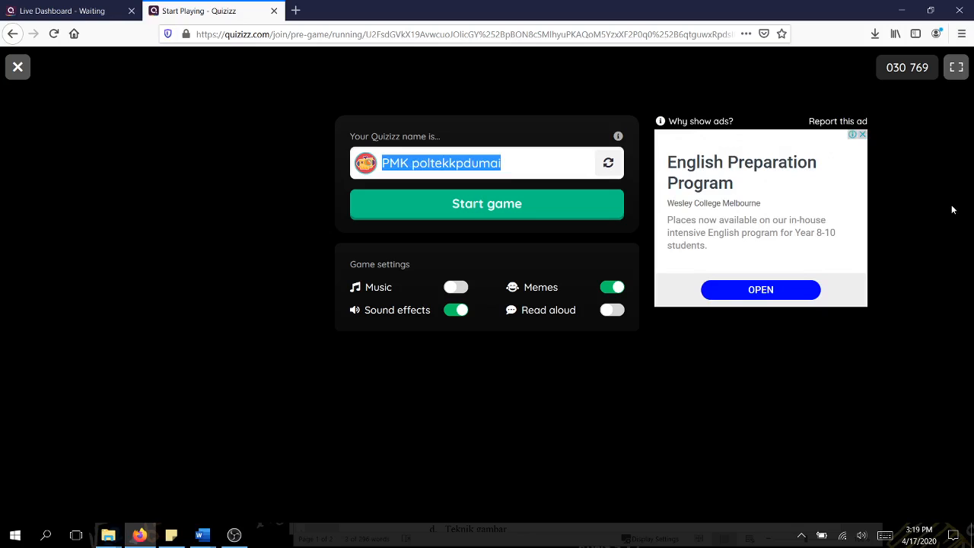
text(Test)
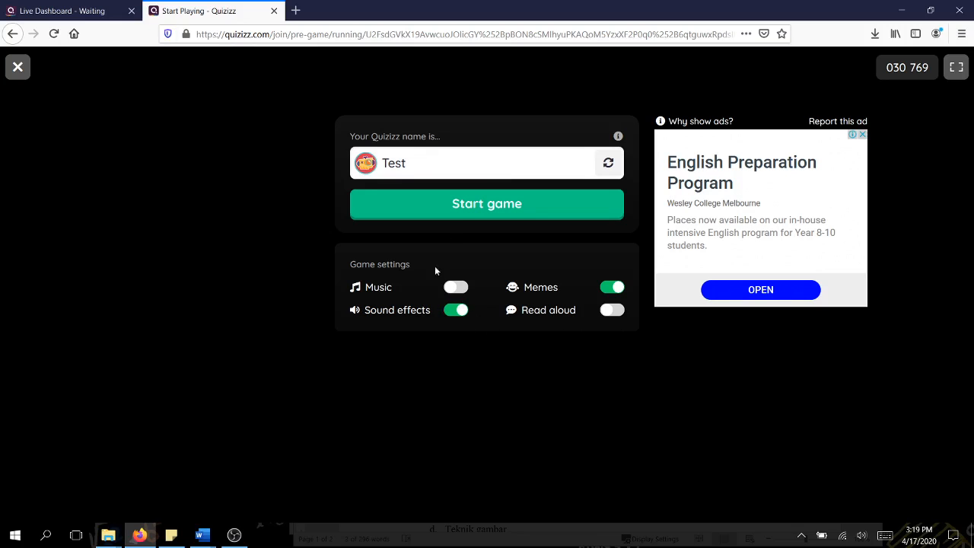
click(455, 210)
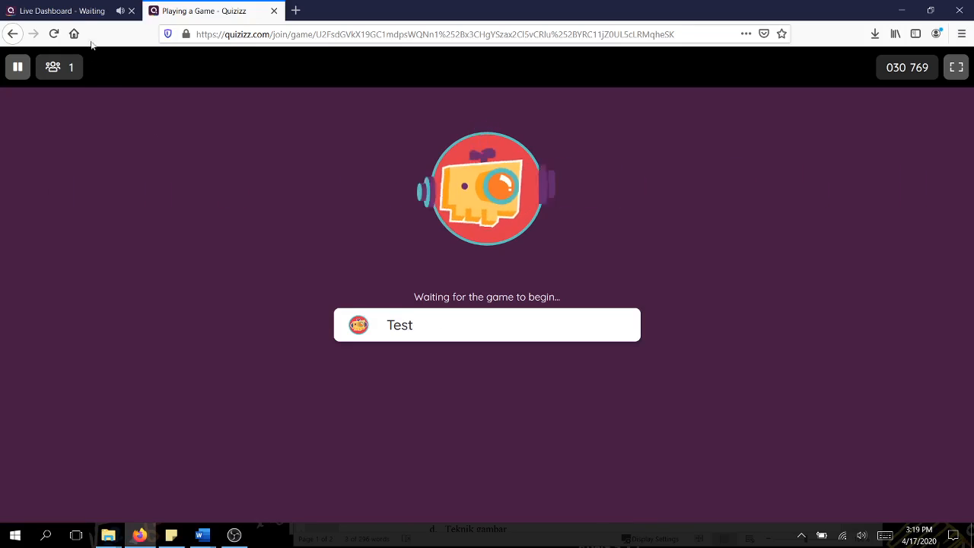
Step: Start the live game from the host dashboard and mute both the dashboard and player tabs
click(61, 11)
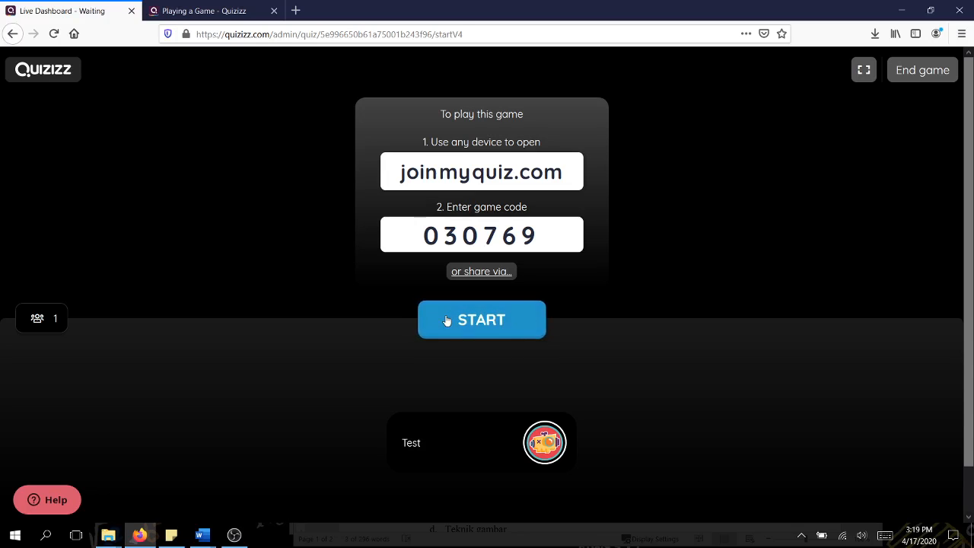
mouse_move(485, 456)
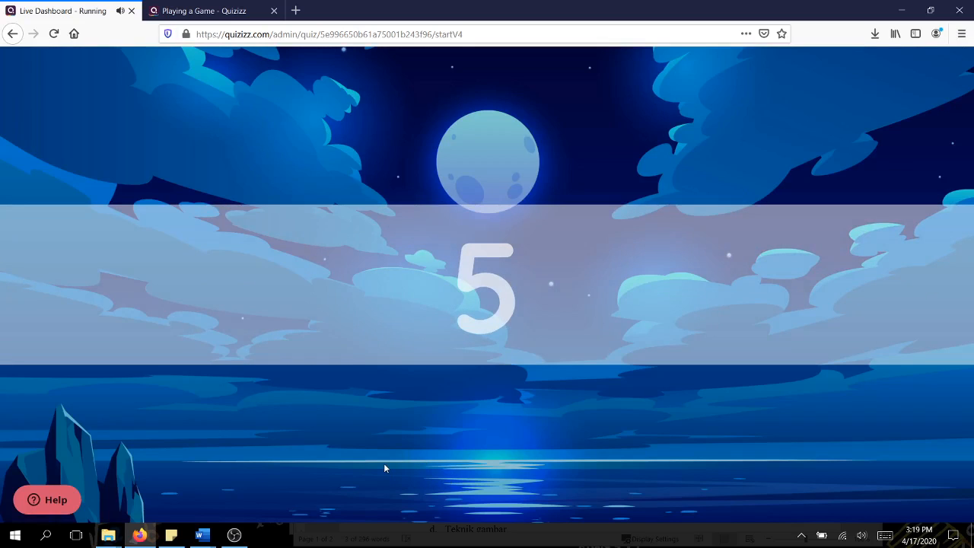
click(170, 6)
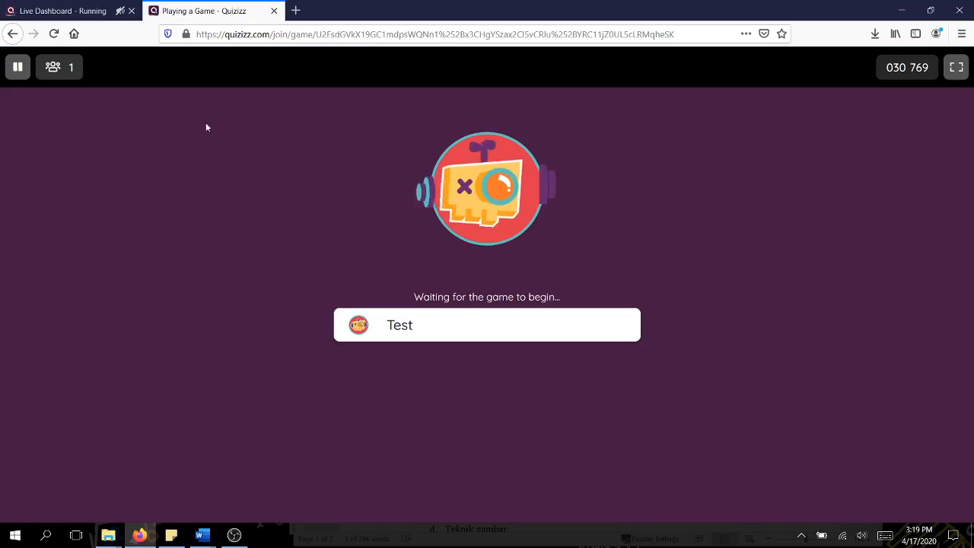
click(86, 7)
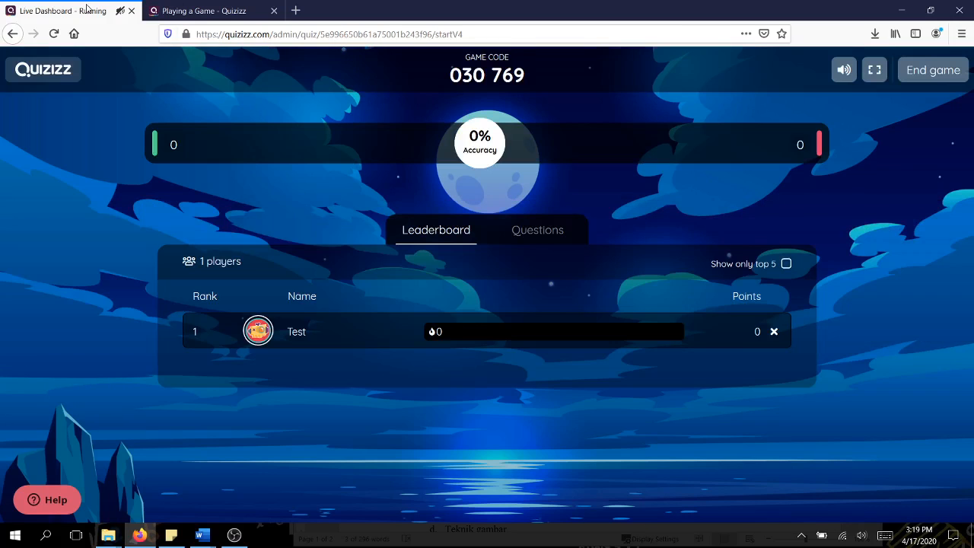
click(203, 6)
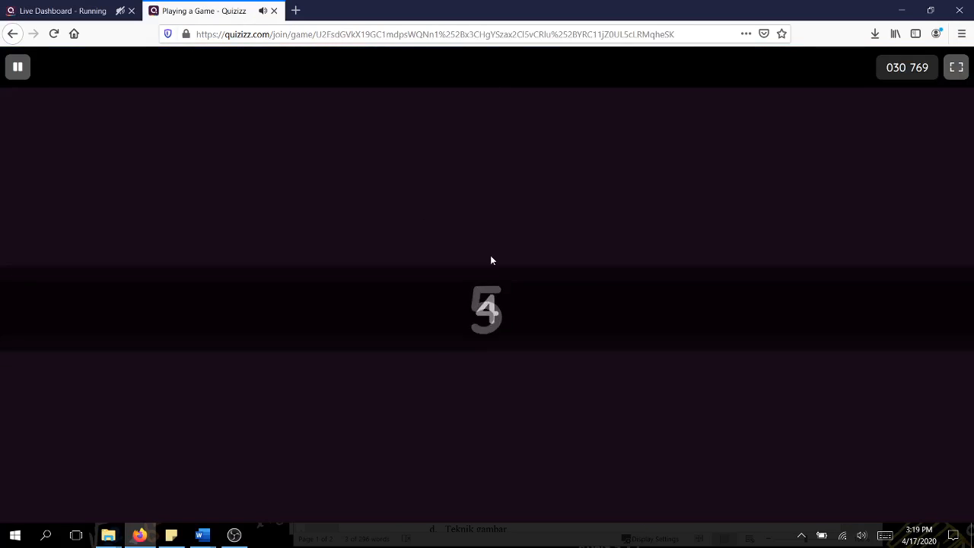
click(262, 11)
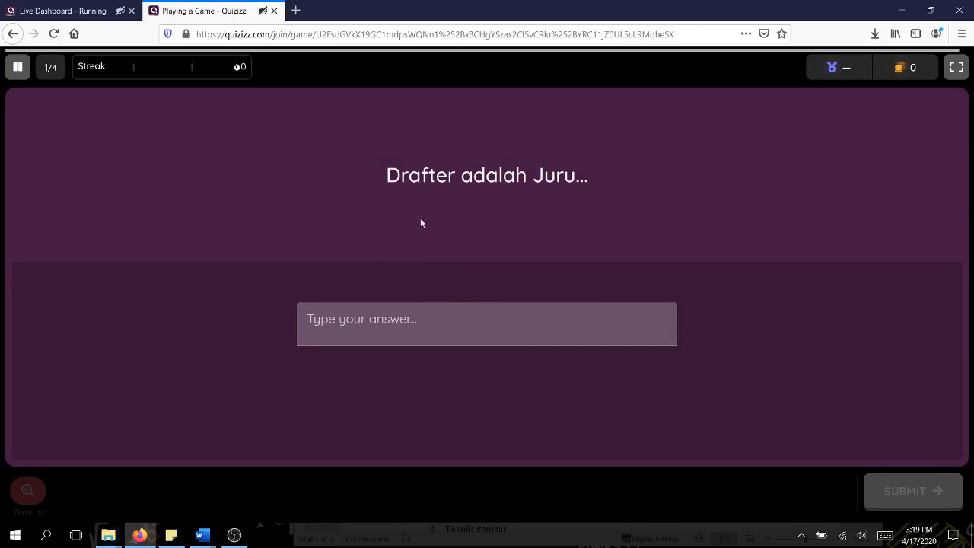
Step: Answer the "Drafter adalah Juru..." question with "Gambar", submit it and continue to the next question
click(487, 321)
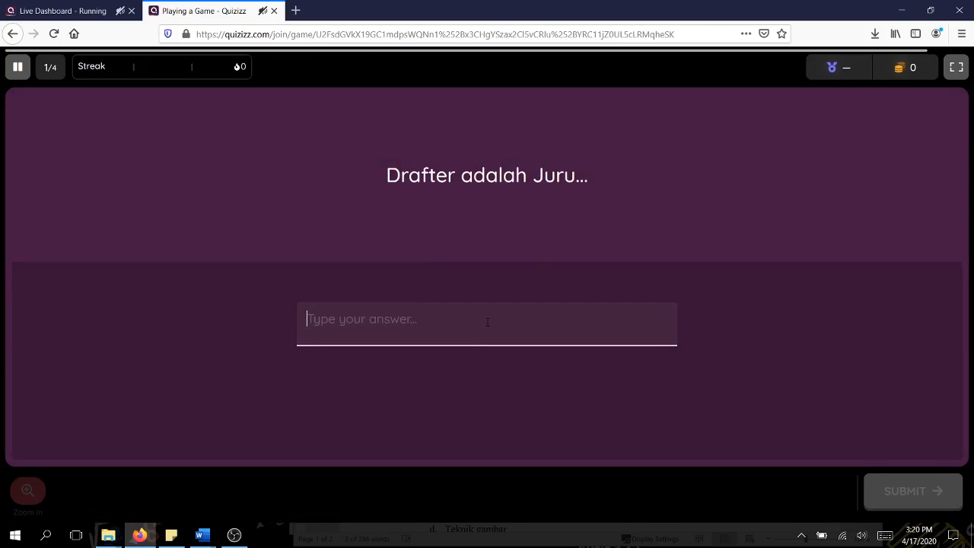
text(Gambar)
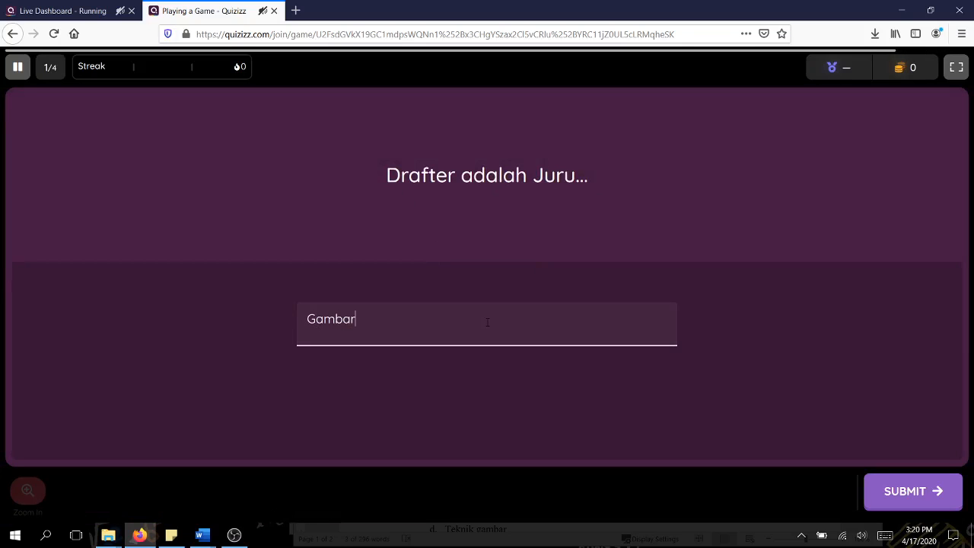
click(926, 504)
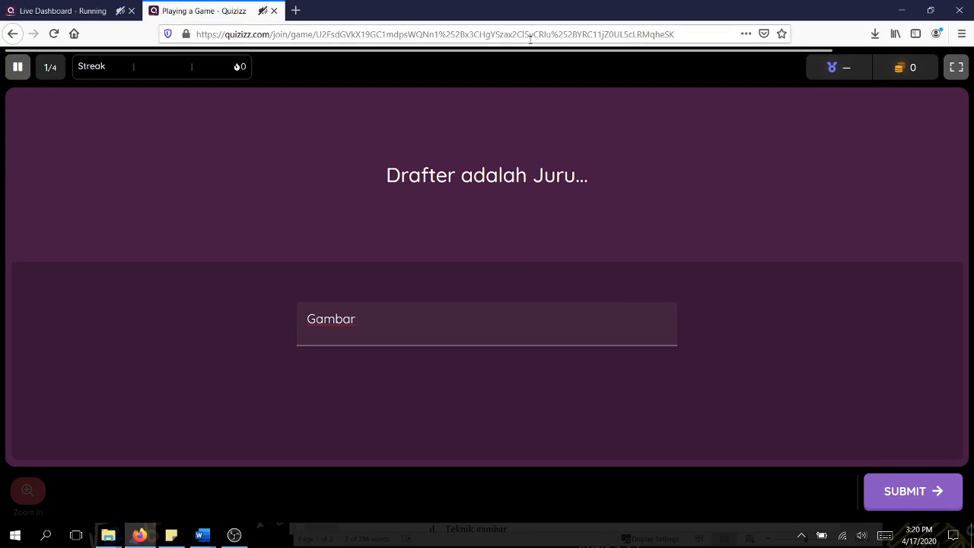
click(922, 496)
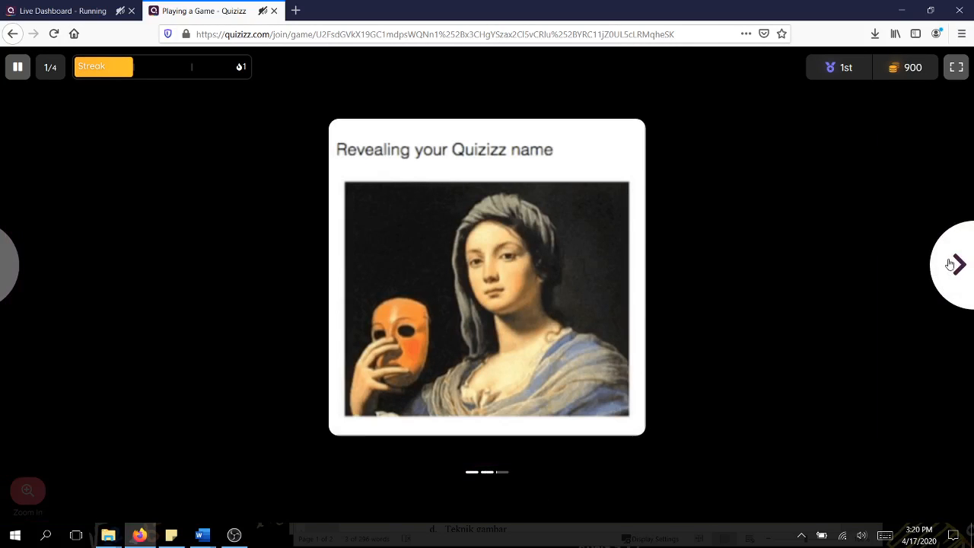
click(951, 264)
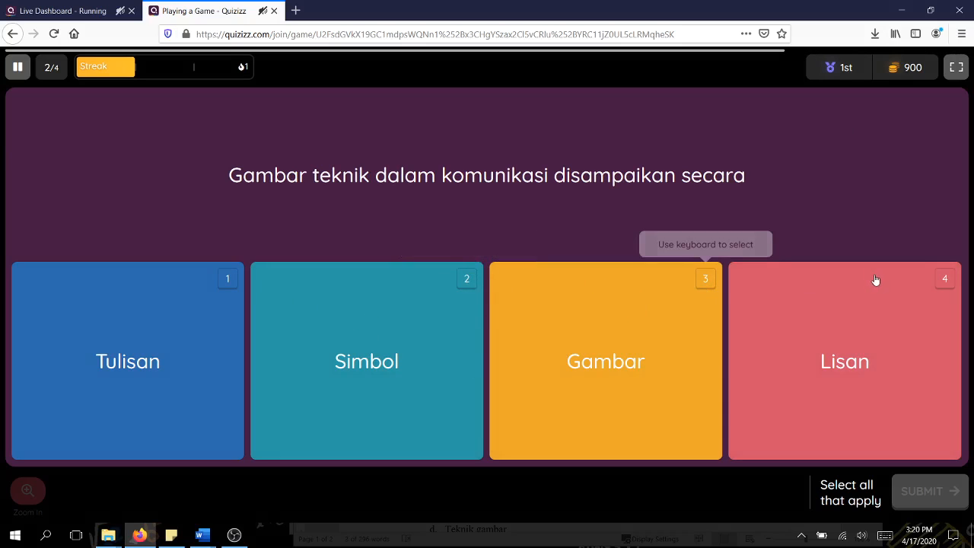
Step: Submit "Simbol" and "Gambar" as the answers to the multiple-selection question and check the host leaderboard
key(2)
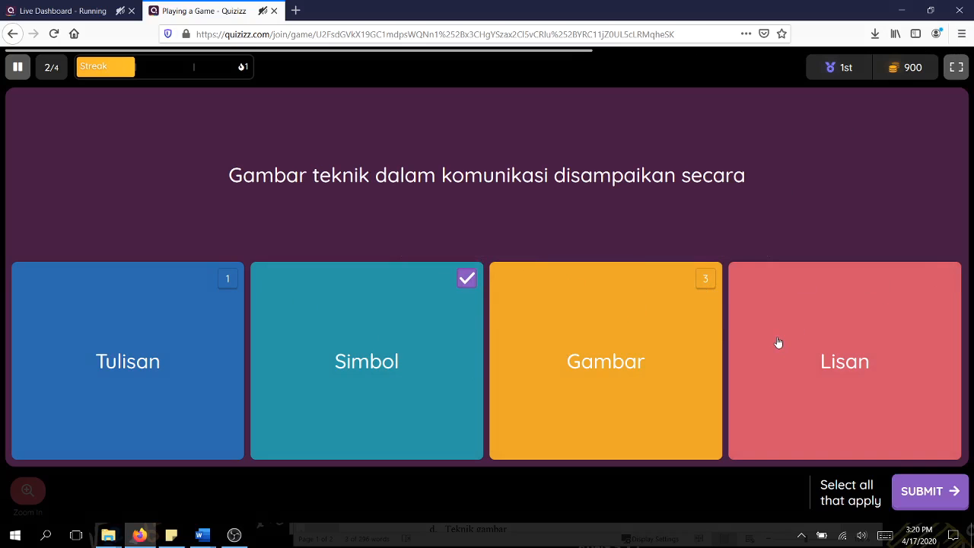
key(3)
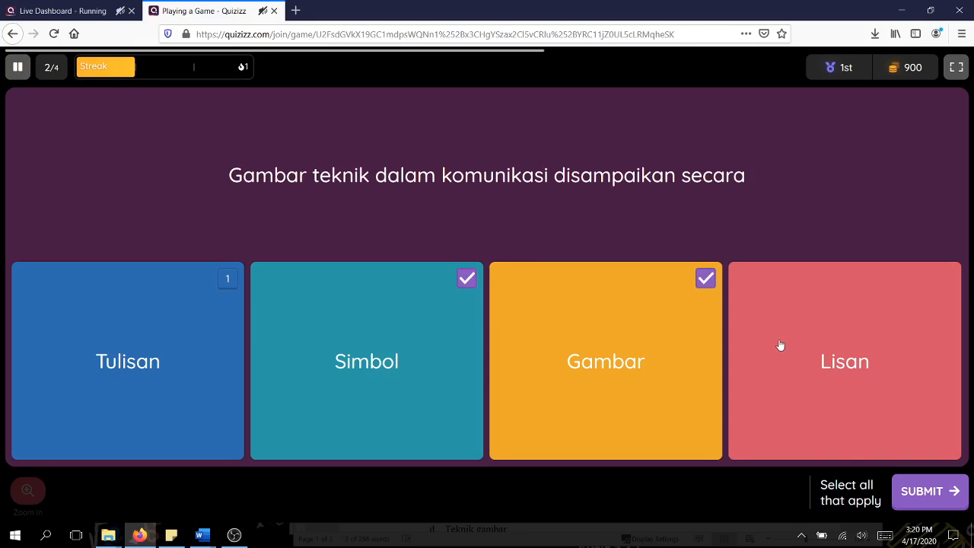
click(927, 502)
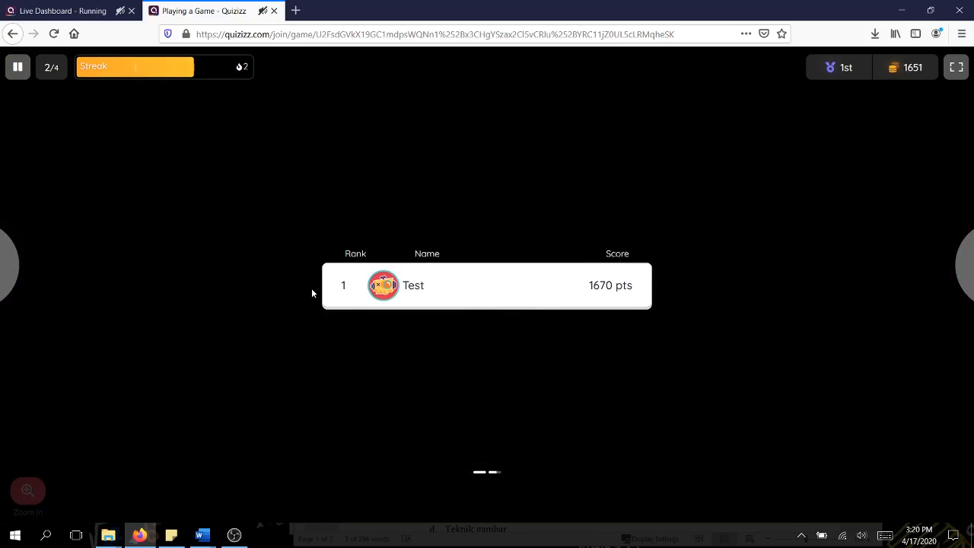
click(78, 10)
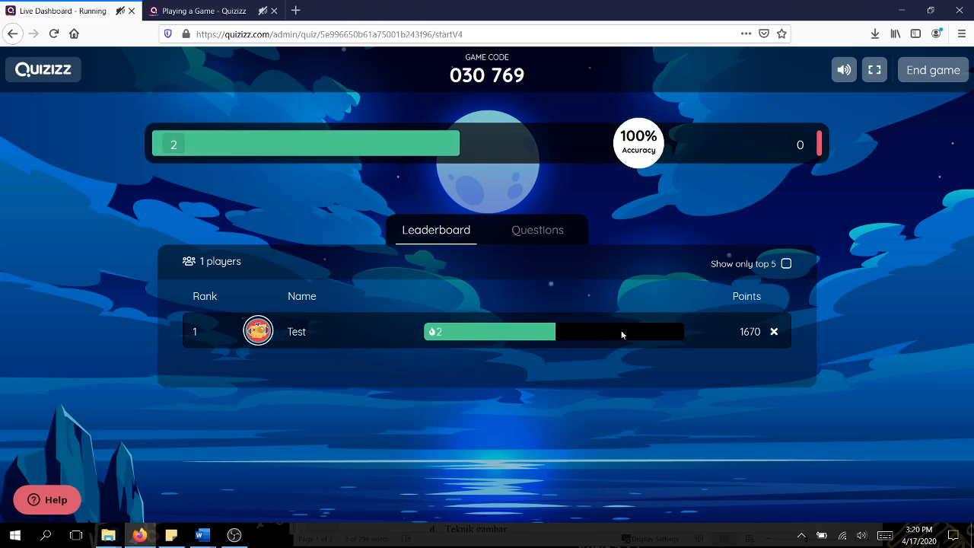
Step: Submit "oke" as the player's response to the open-ended comment question and review the host leaderboard
click(204, 11)
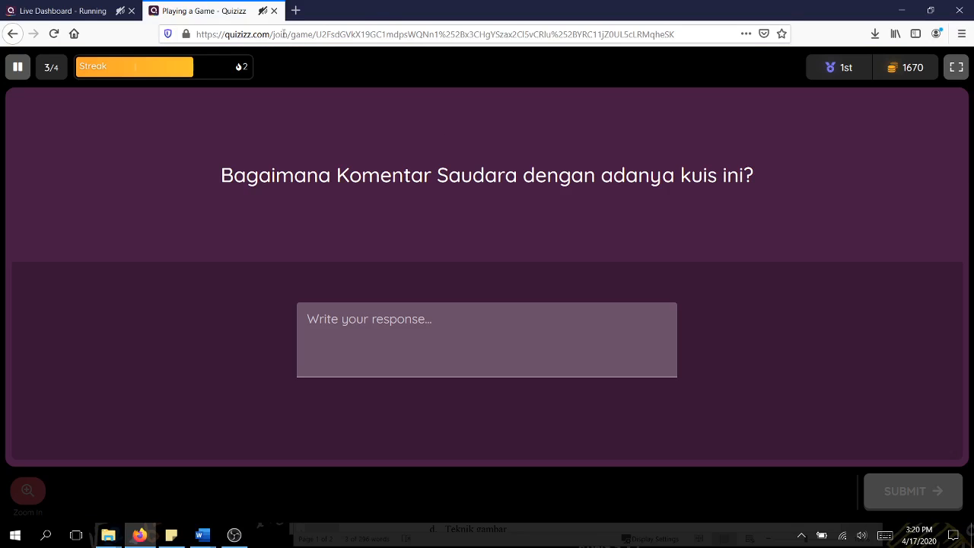
click(493, 312)
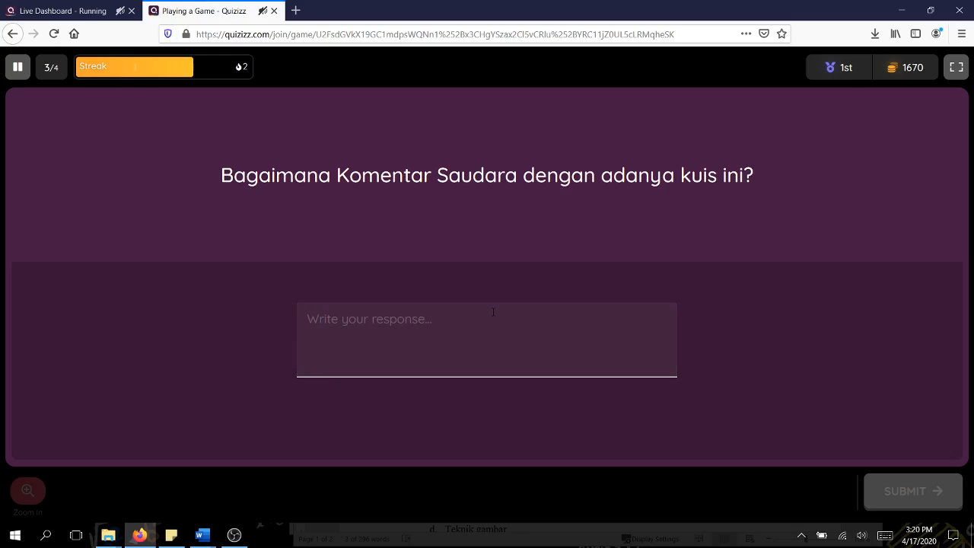
text(oke)
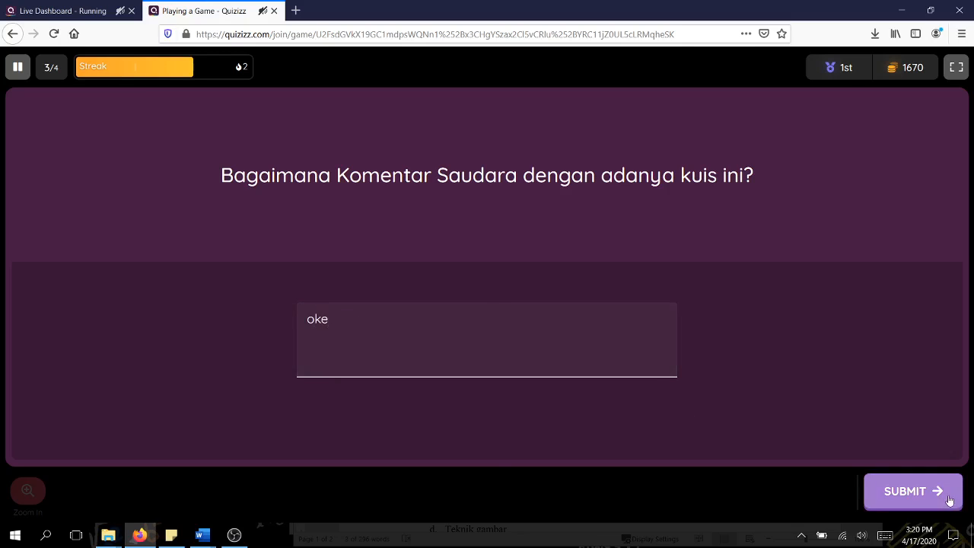
click(912, 491)
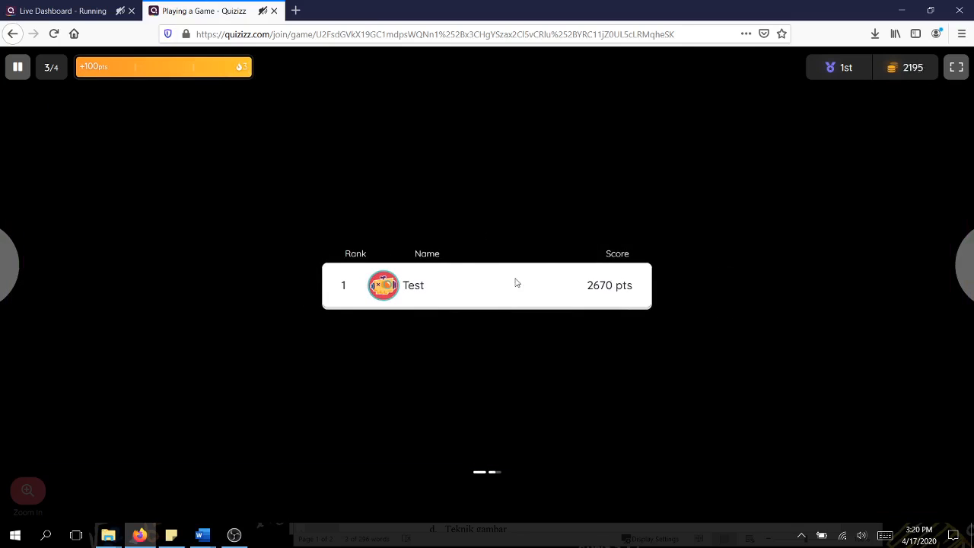
key(ctrl+shift+Tab)
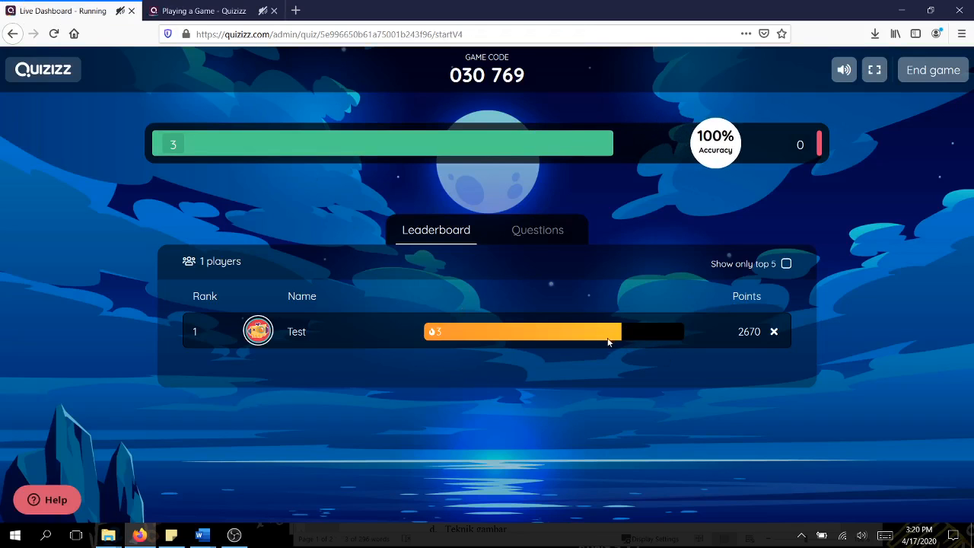
Step: Answer the "Alat komunikasi dalam bidang teknik berupa" question with "Gambar teknik", check the standings and reveal the winner card on the host dashboard
click(248, 16)
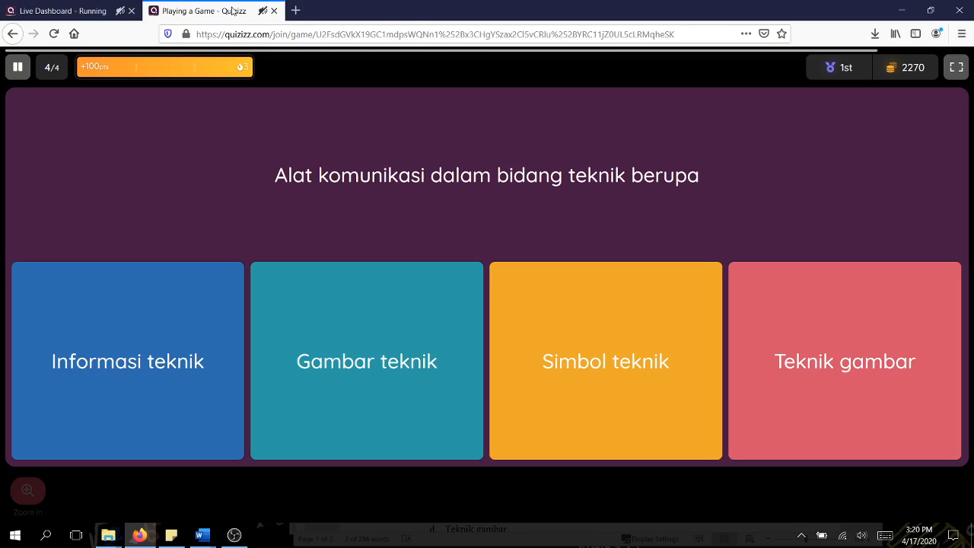
click(376, 348)
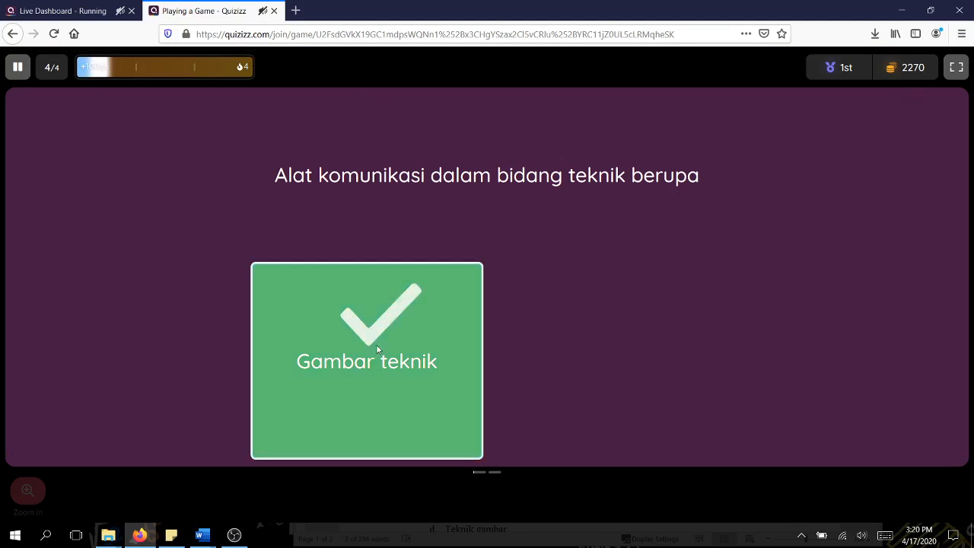
click(96, 7)
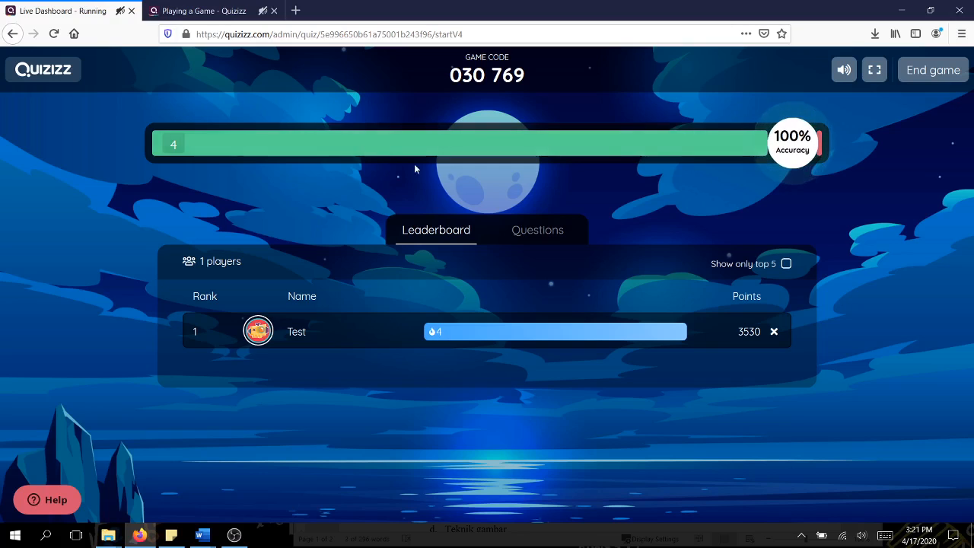
click(233, 7)
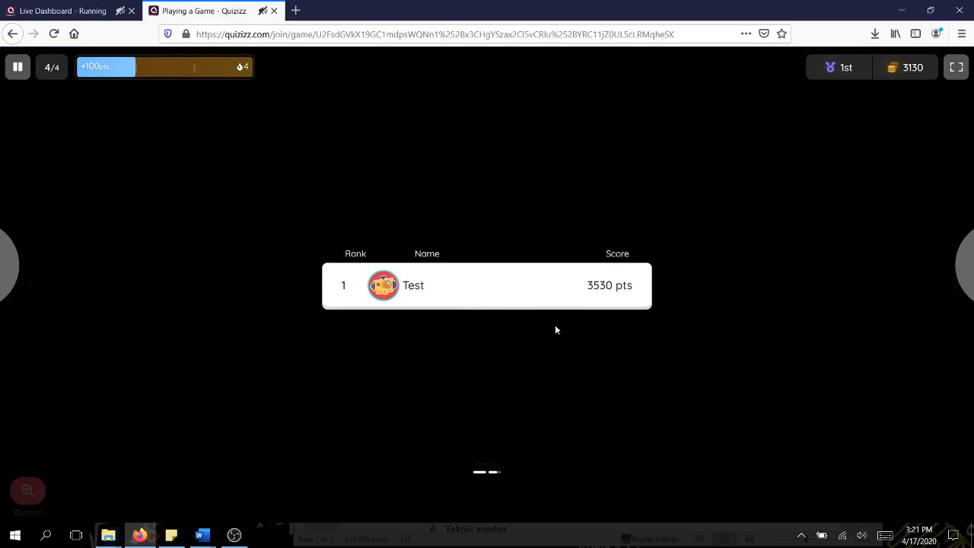
click(85, 9)
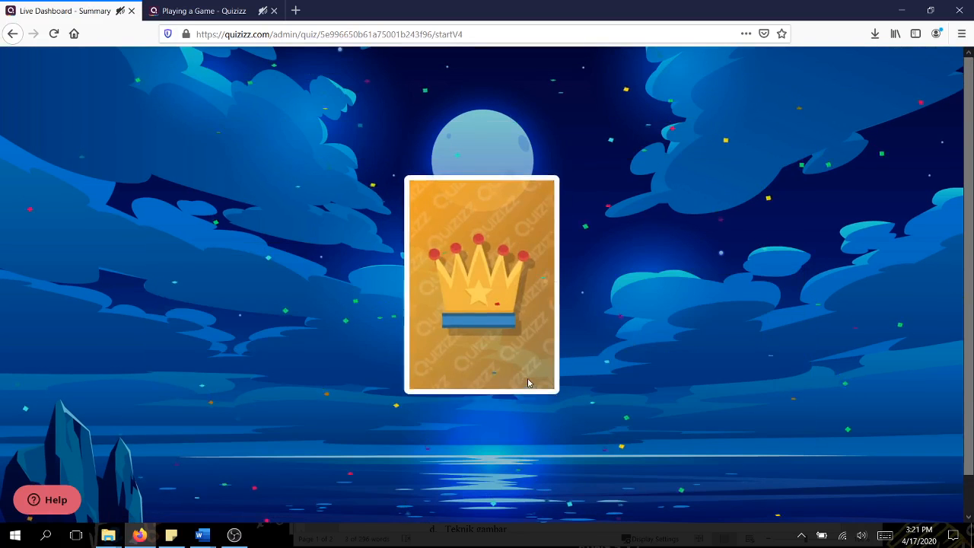
click(529, 382)
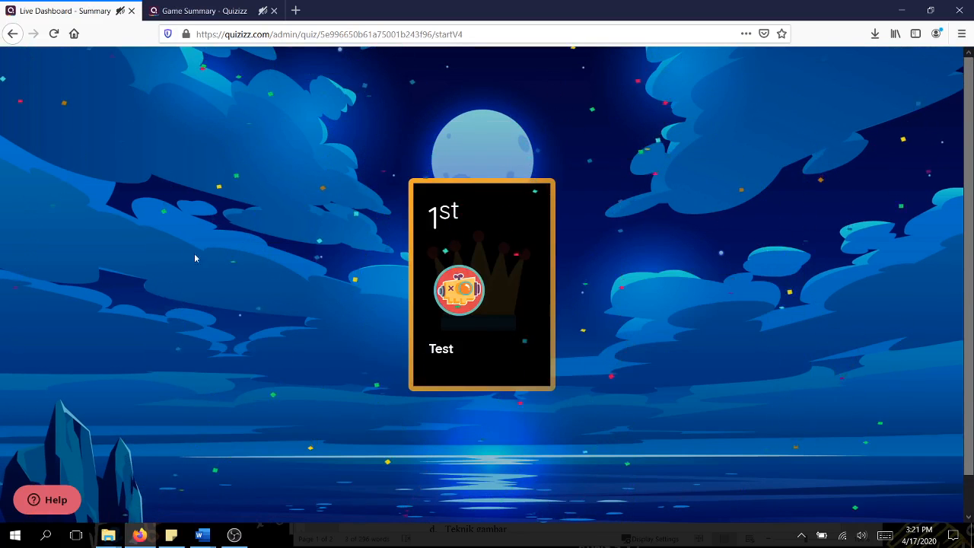
Step: Review the player's game summary, including the performance stats and the list of answered questions
click(215, 10)
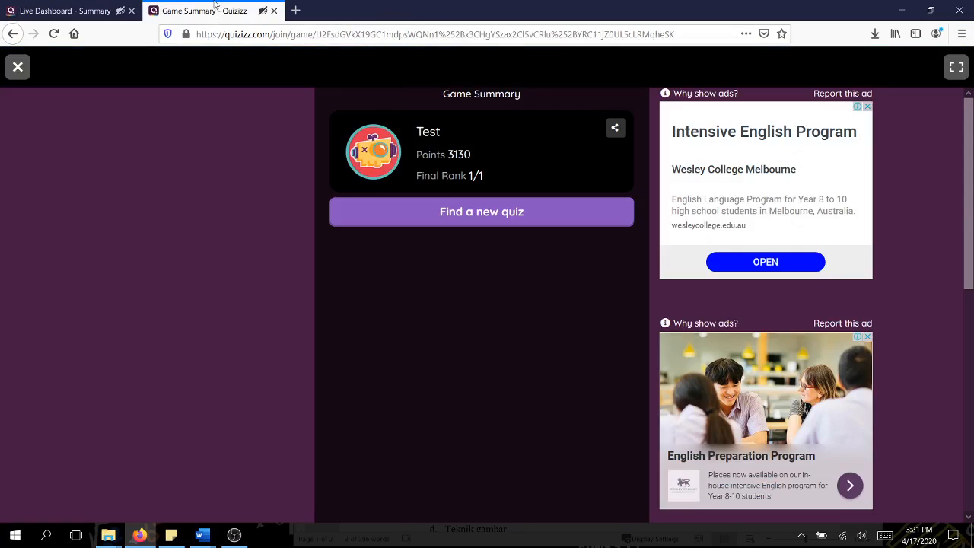
scroll(503, 371, down, 6)
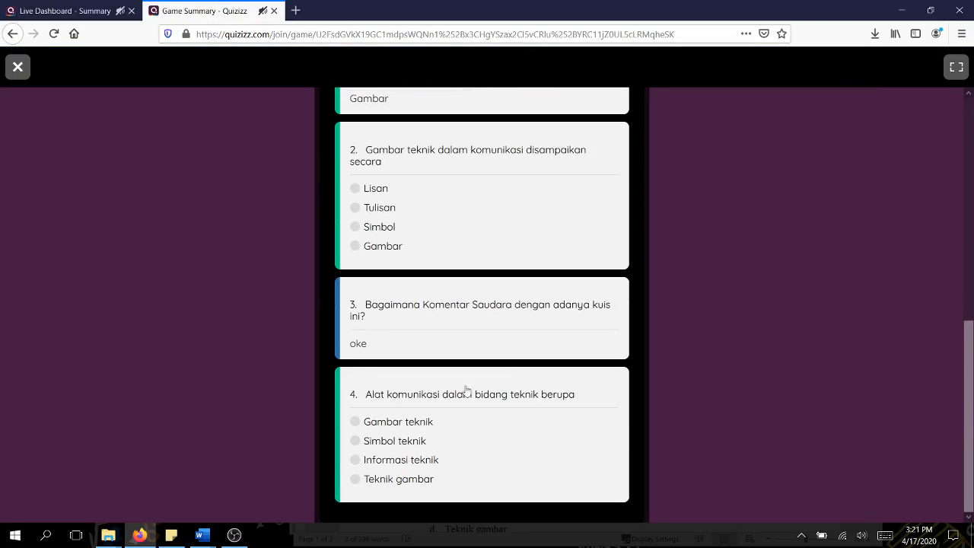
scroll(466, 391, up, 3)
scroll(488, 322, down, 3)
scroll(487, 411, up, 8)
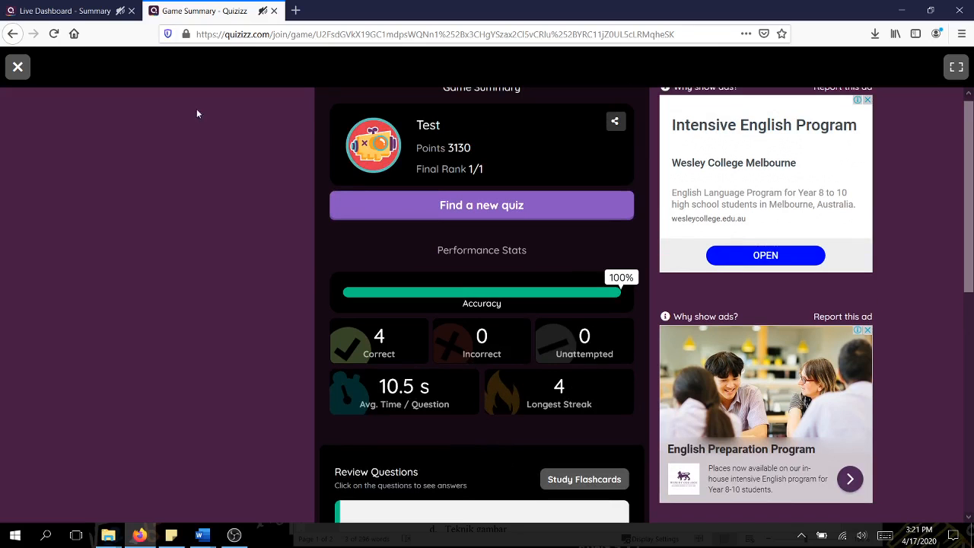
Step: Look over the host dashboard's game highlights and player overview, download the results as an Excel file and open it
click(77, 8)
scroll(618, 440, down, 2)
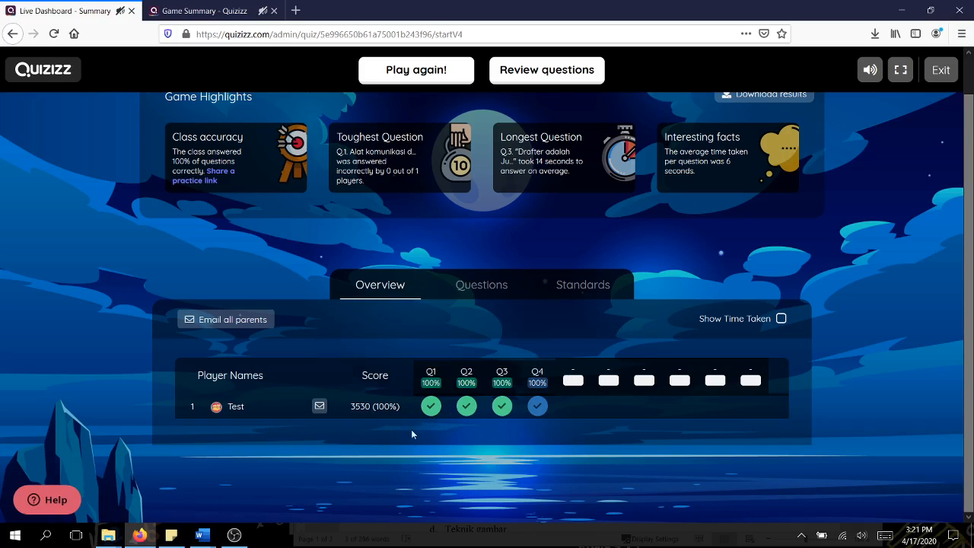
scroll(788, 287, up, 1)
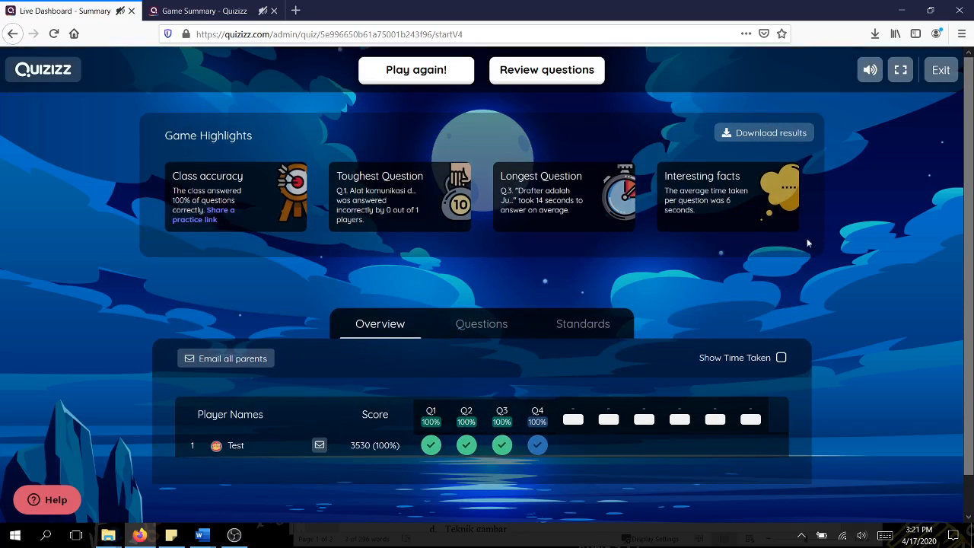
click(789, 137)
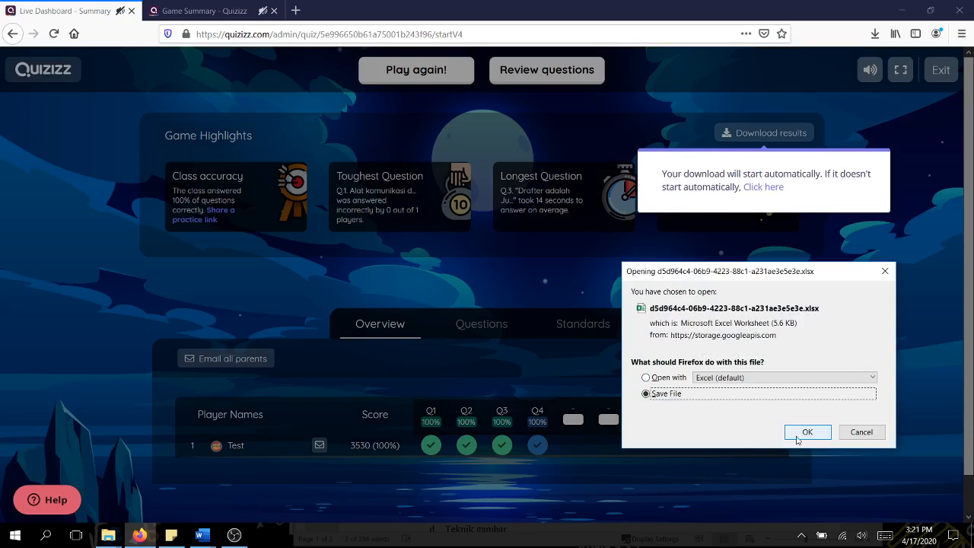
click(796, 439)
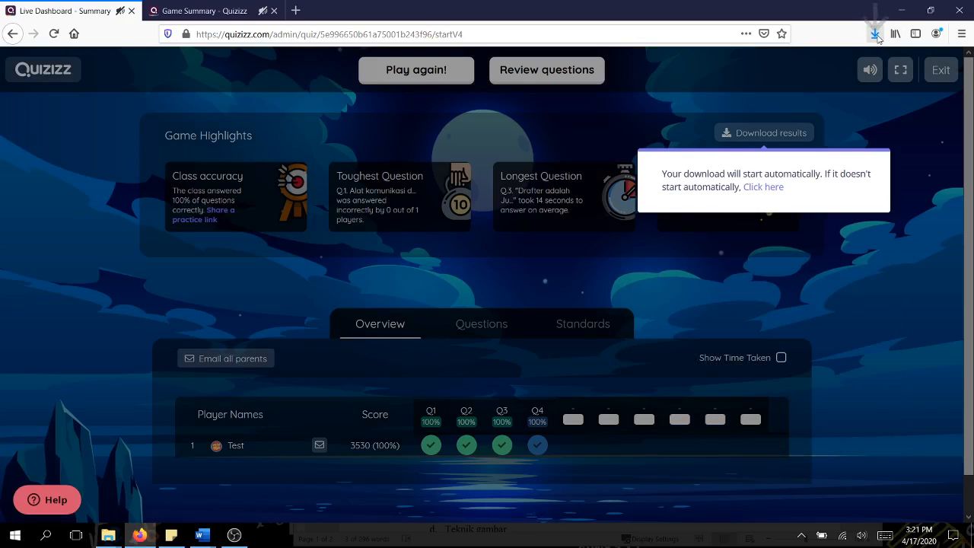
click(876, 34)
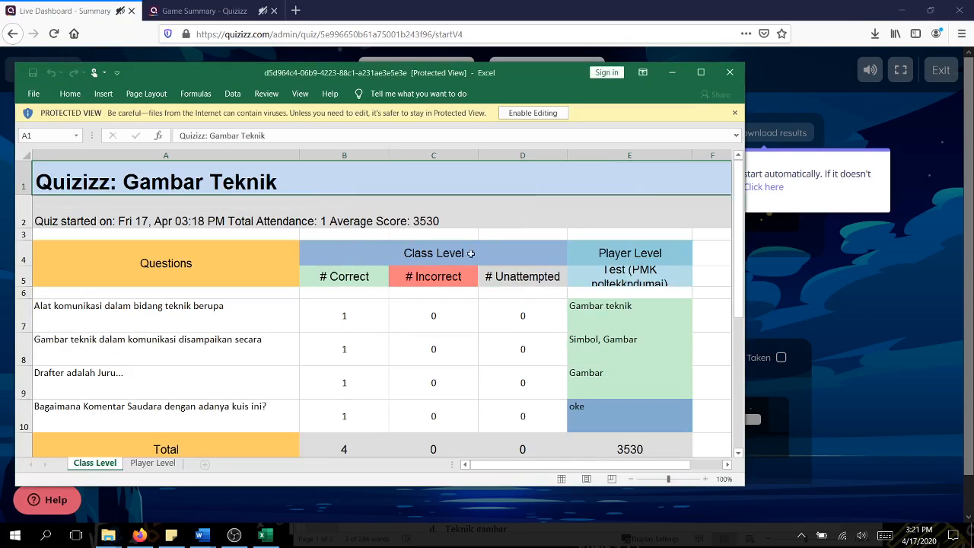
Step: Examine the class-level results per question, the totals and the accuracy in the downloaded workbook, and close it
scroll(397, 360, down, 1)
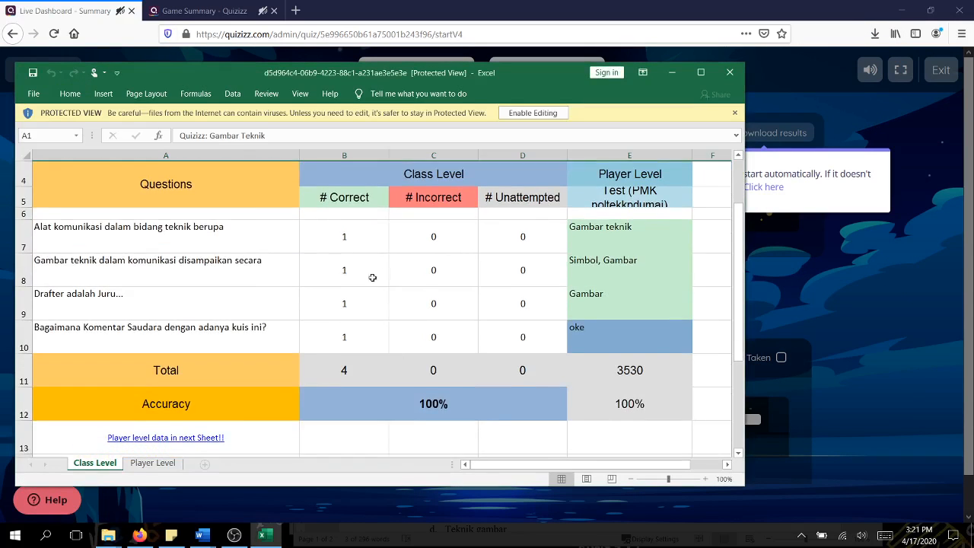
scroll(376, 360, down, 1)
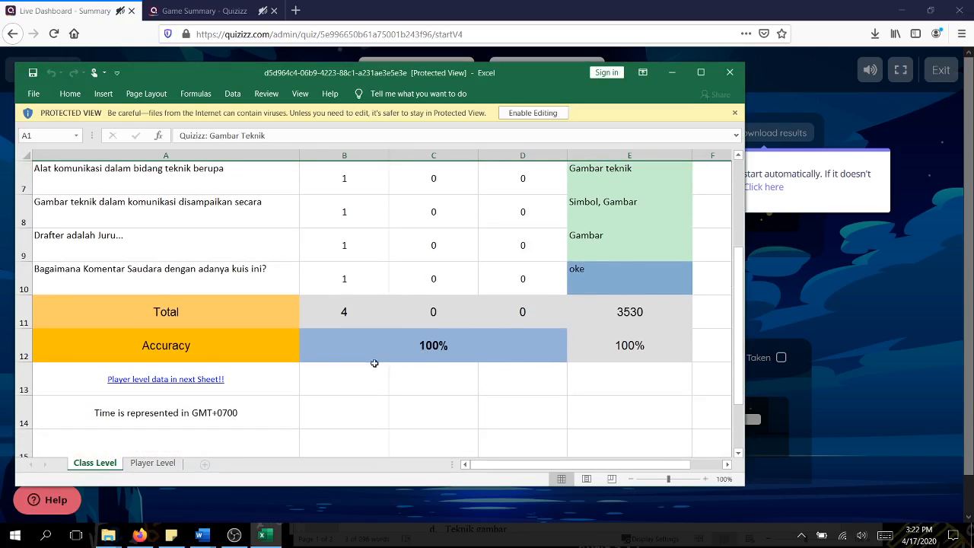
scroll(391, 354, up, 2)
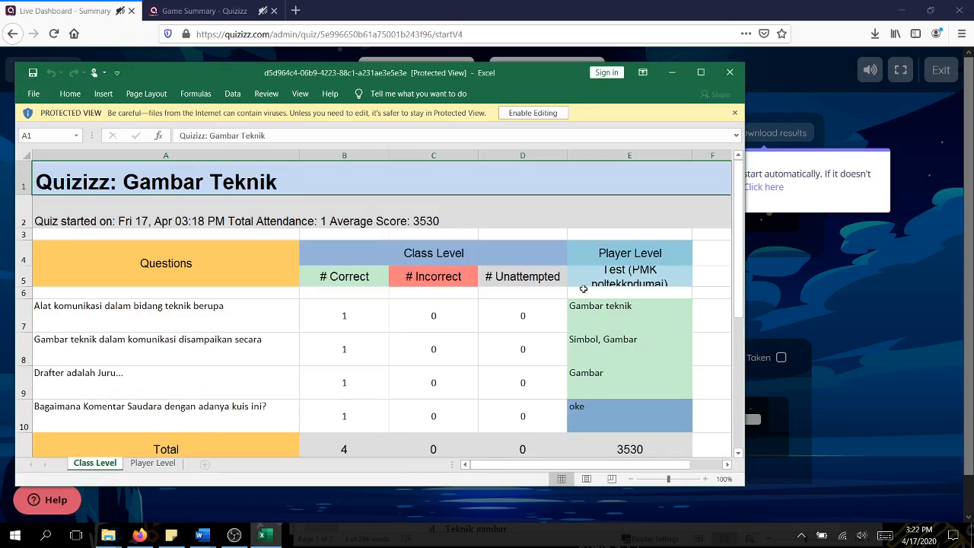
scroll(198, 416, down, 4)
scroll(367, 327, up, 1)
scroll(367, 326, up, 4)
scroll(413, 361, down, 1)
scroll(528, 283, up, 1)
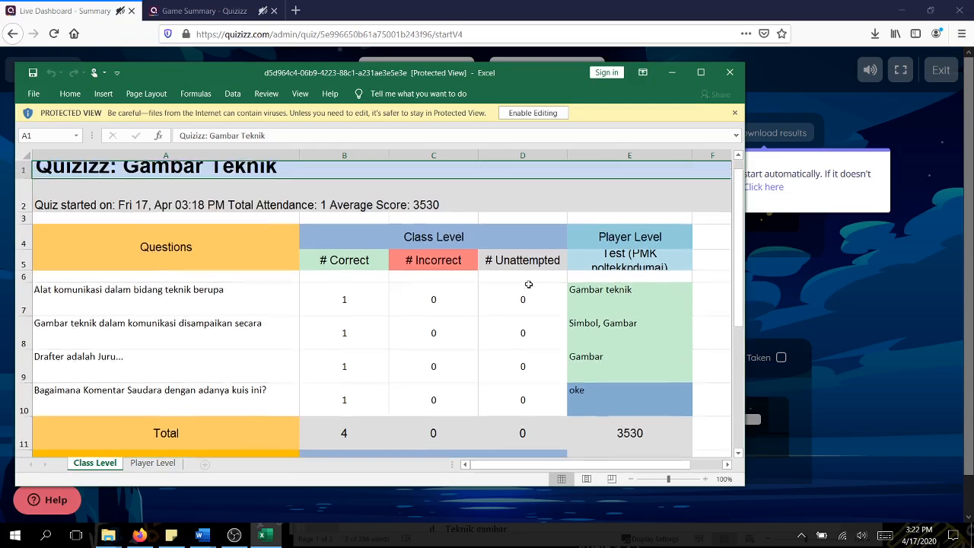
click(730, 73)
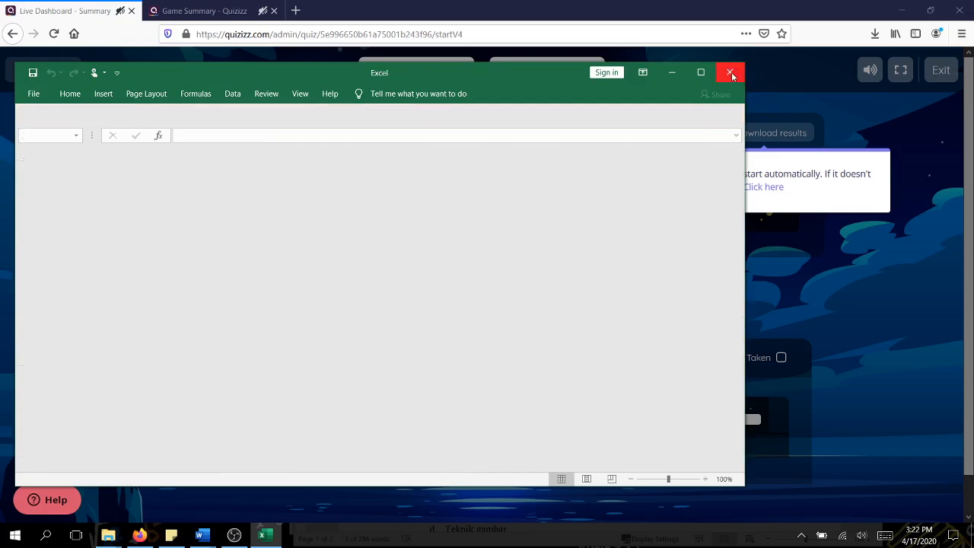
Step: Exit the finished game on the host dashboard, log out of the Quizizz account and close the player's game summary tab
click(765, 235)
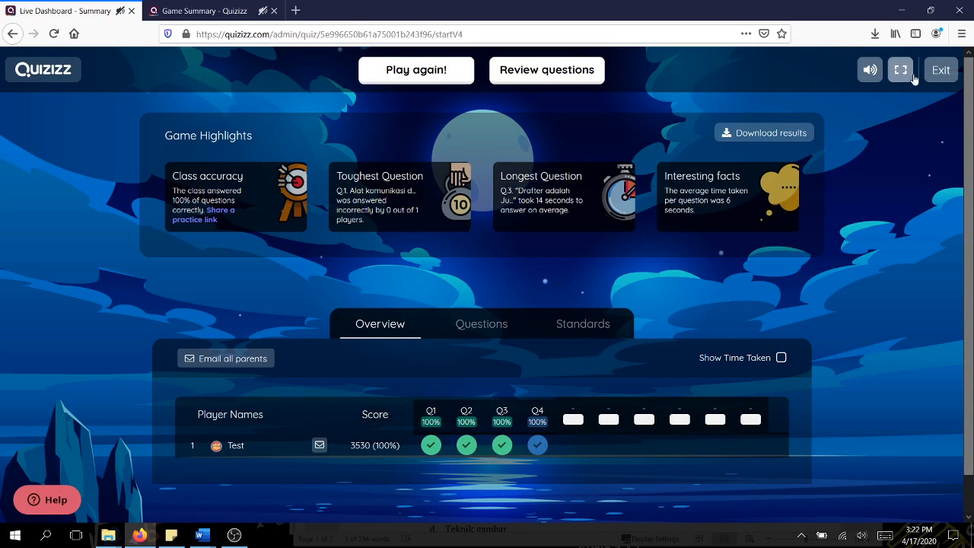
click(941, 80)
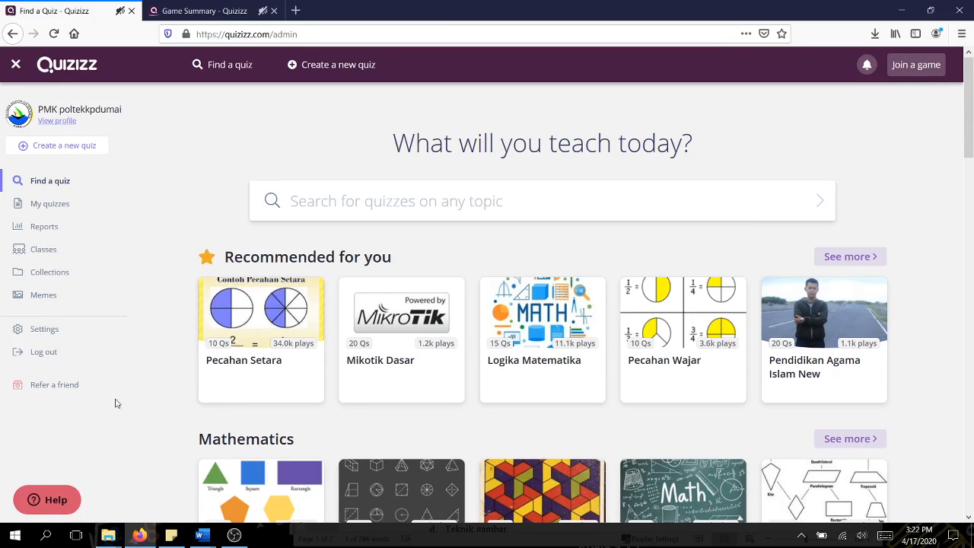
click(51, 358)
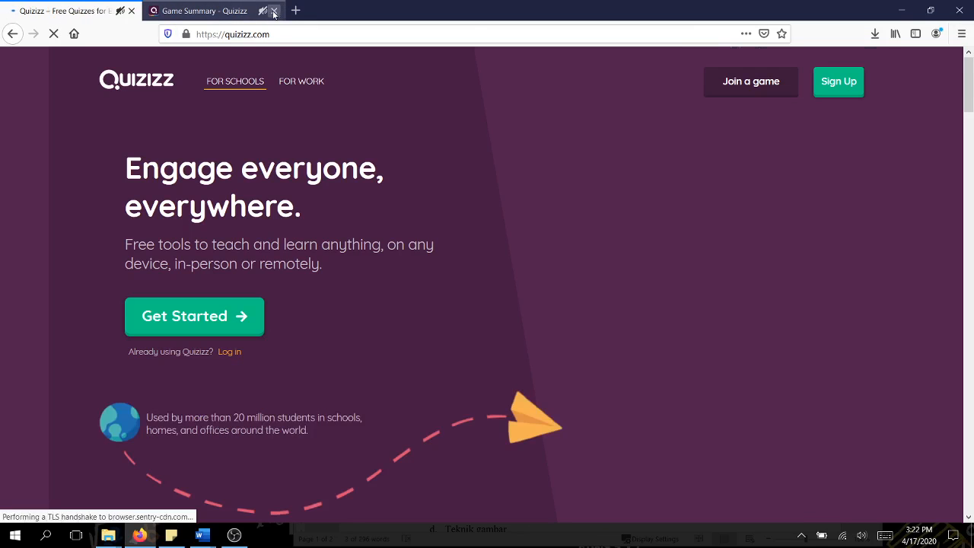
click(275, 10)
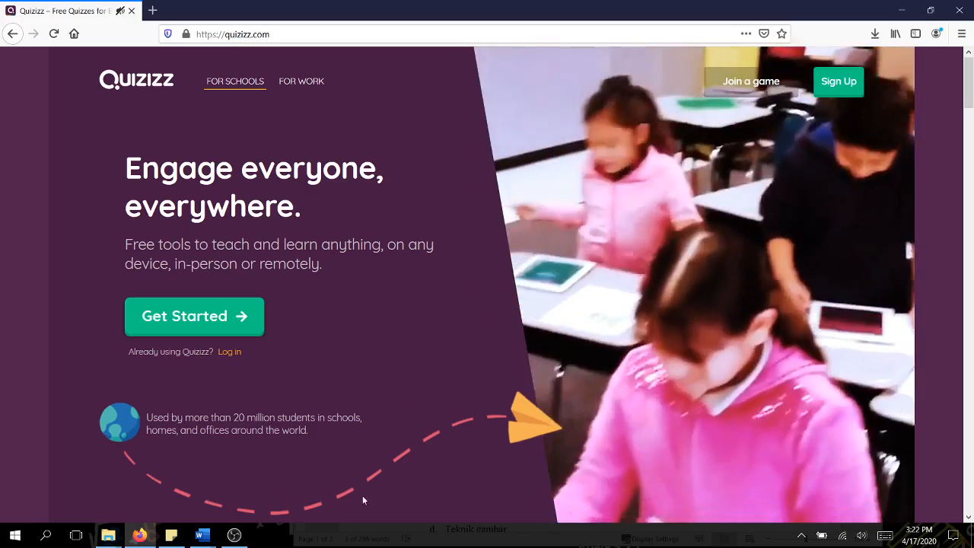
click(235, 534)
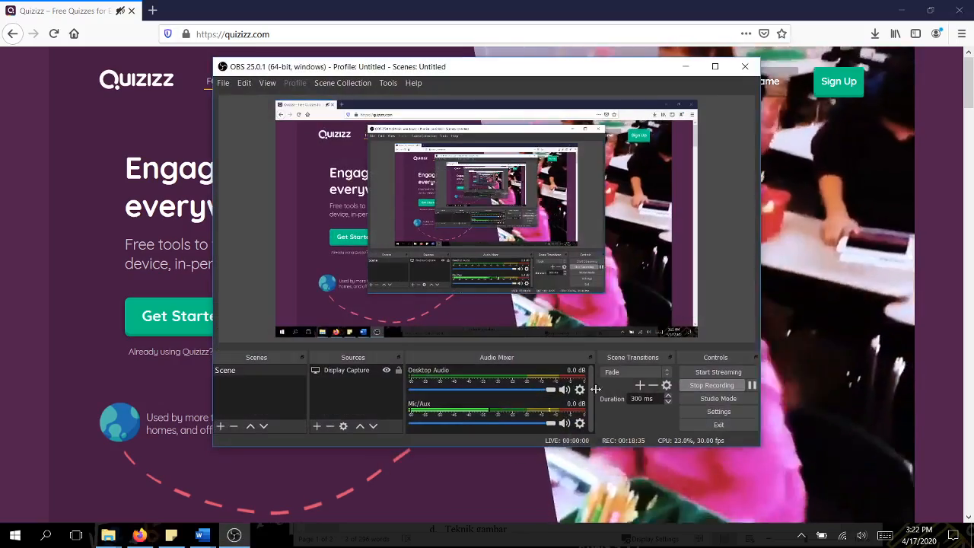